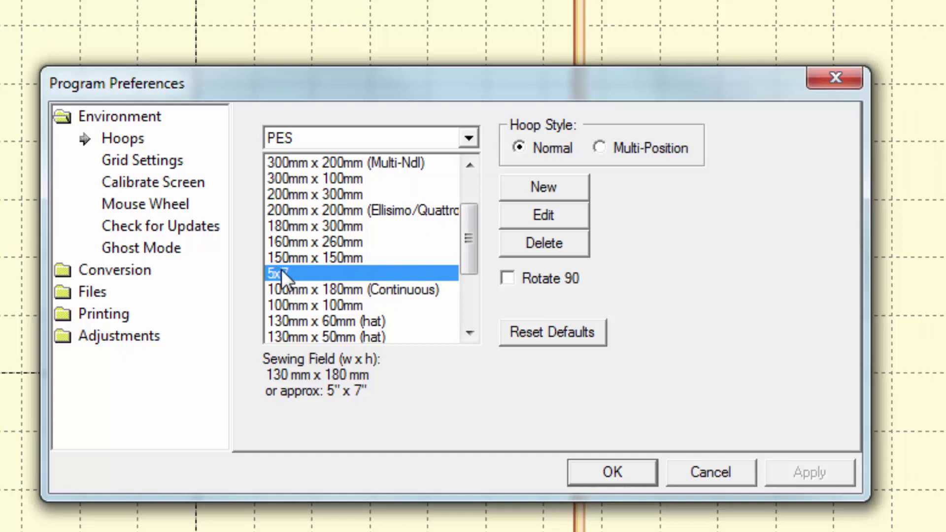
- Rename the 150 mm x 150 mm PES hoop as 6x6 and select the 5x7 hoop for the workspace
click(310, 256)
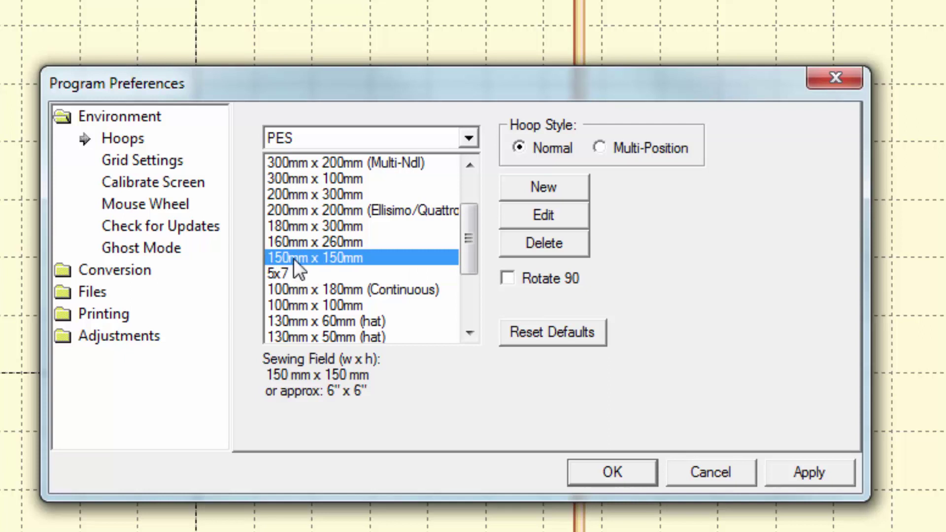
click(521, 215)
drag(513, 247, 282, 239)
text(6x6)
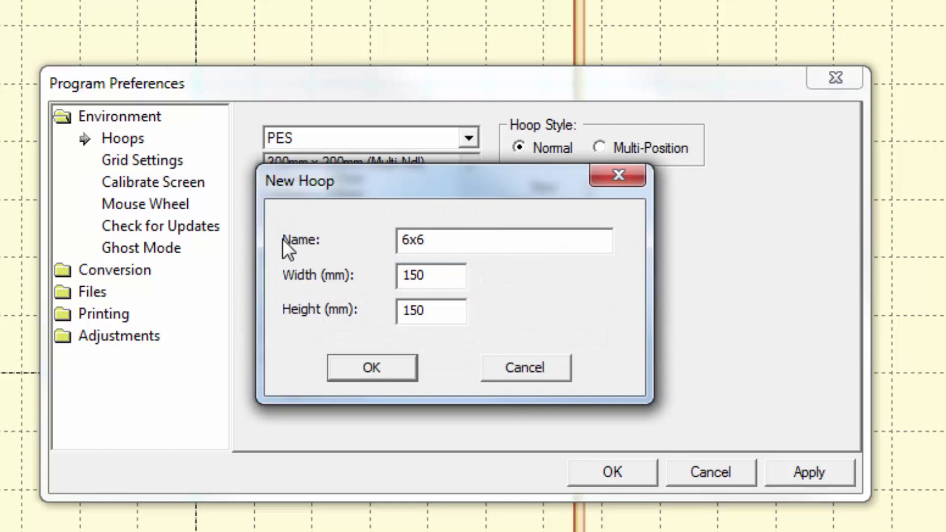
click(416, 366)
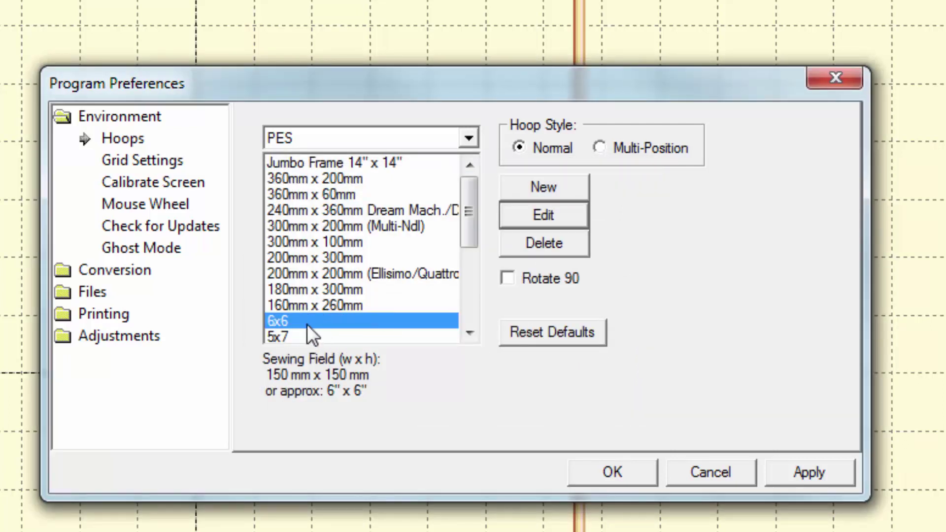
click(313, 335)
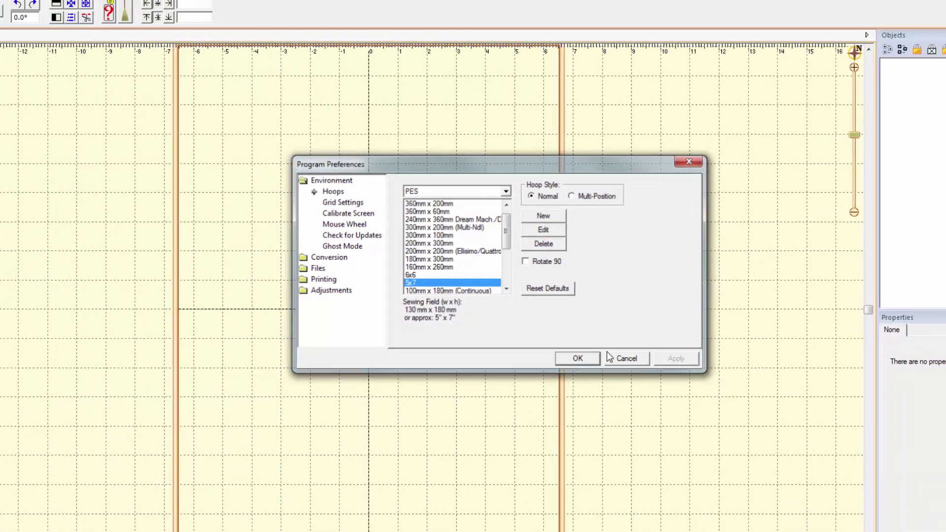
click(711, 472)
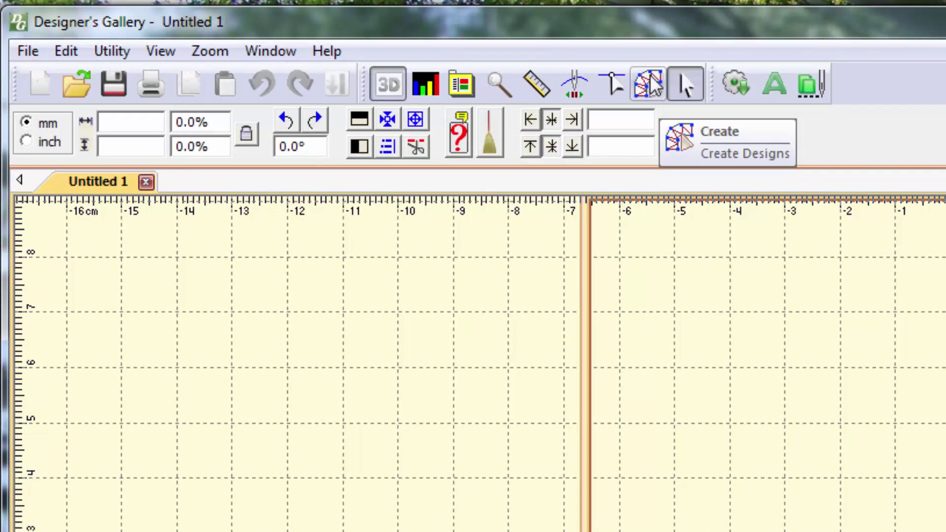
- Switch to Create mode and import the Os image from the Sewfair Class folder as the tracing background
click(649, 85)
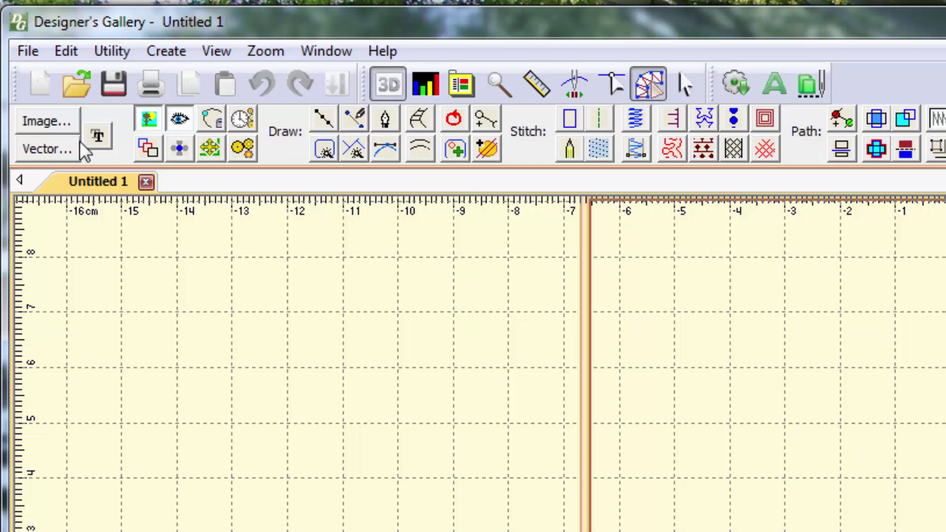
click(659, 86)
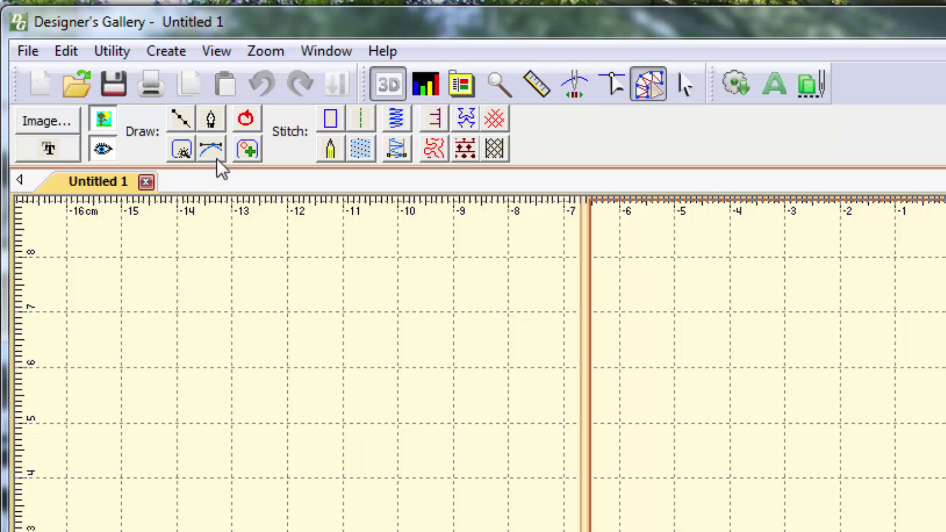
click(56, 126)
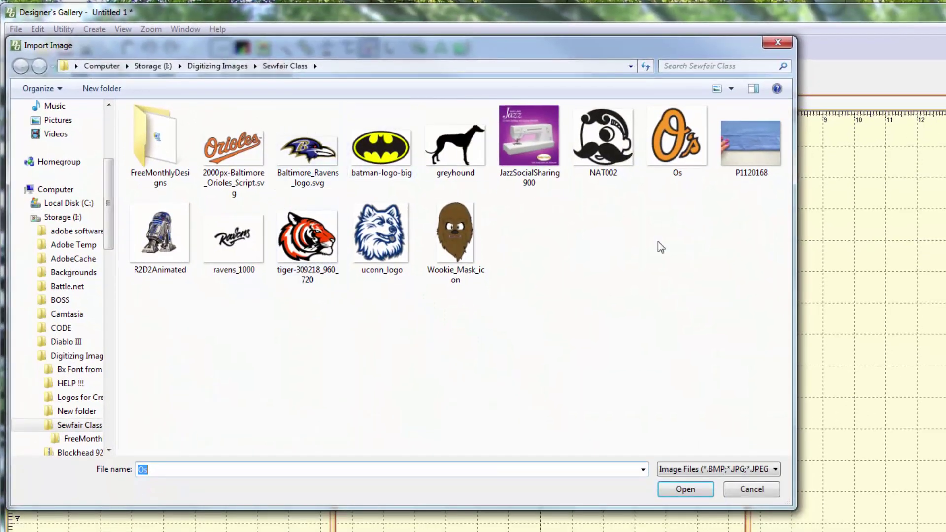
click(681, 147)
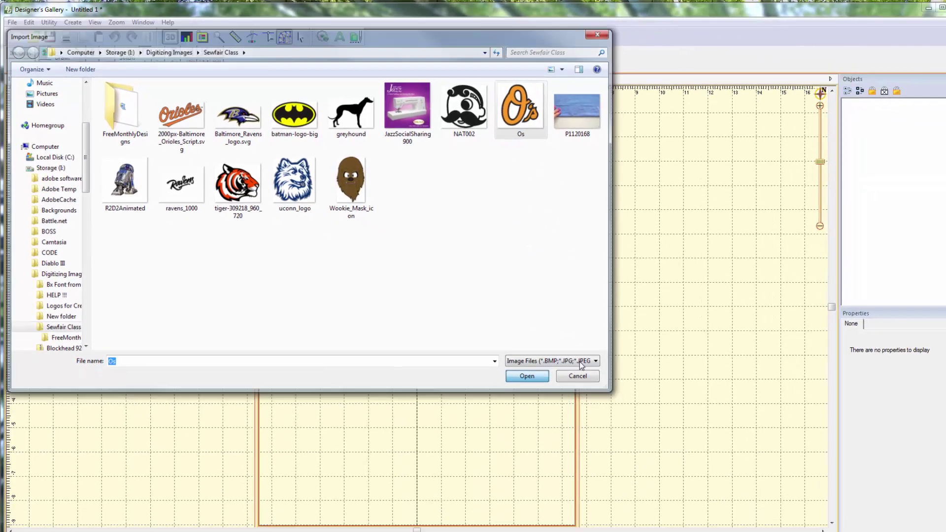
click(686, 489)
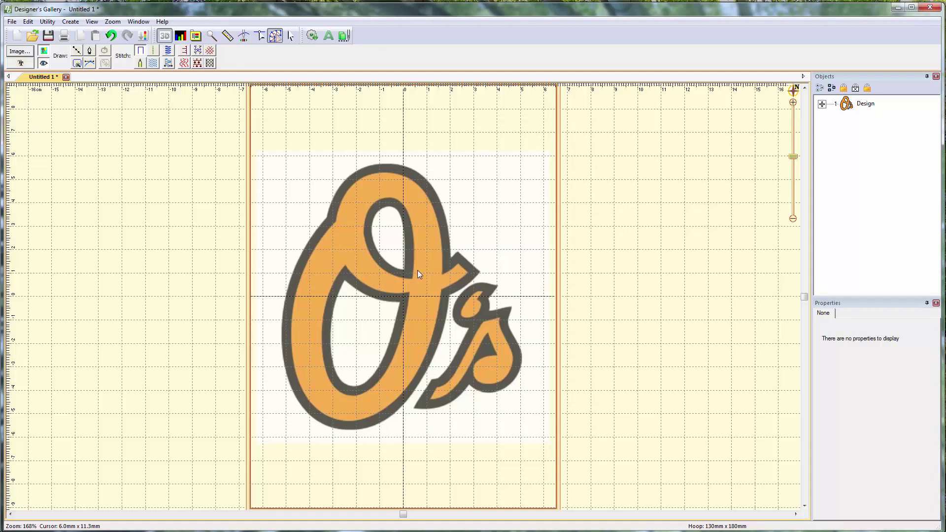
- Scale the imported logo image about its center to about 100 mm wide inside the hoop and deselect it
click(406, 284)
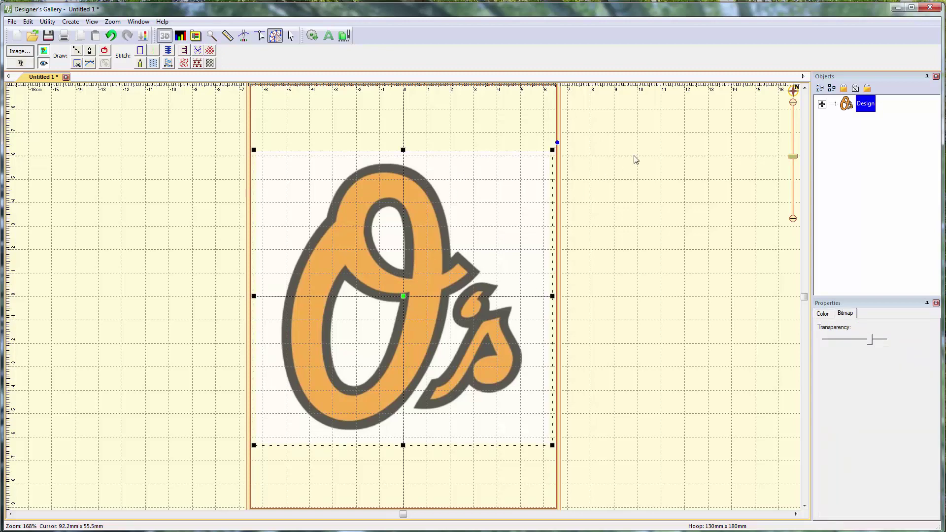
drag(552, 150, 428, 244)
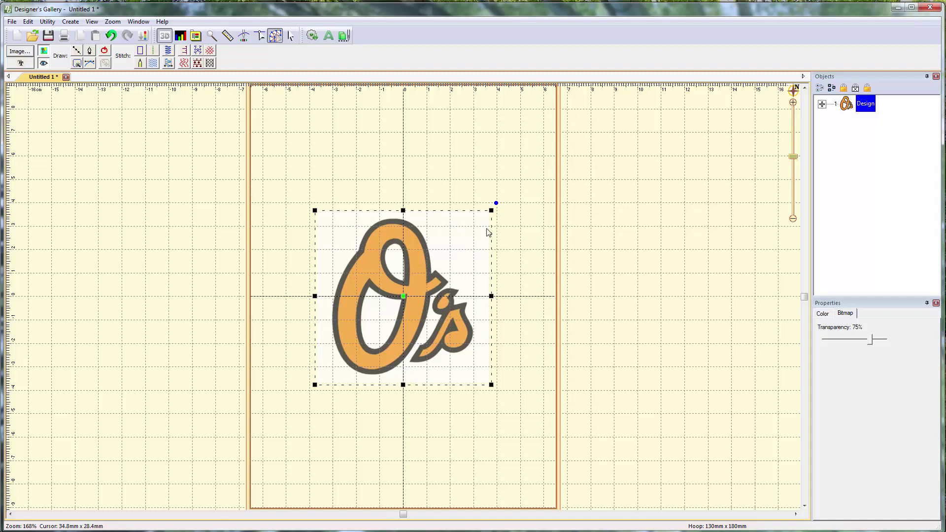
drag(491, 210, 547, 178)
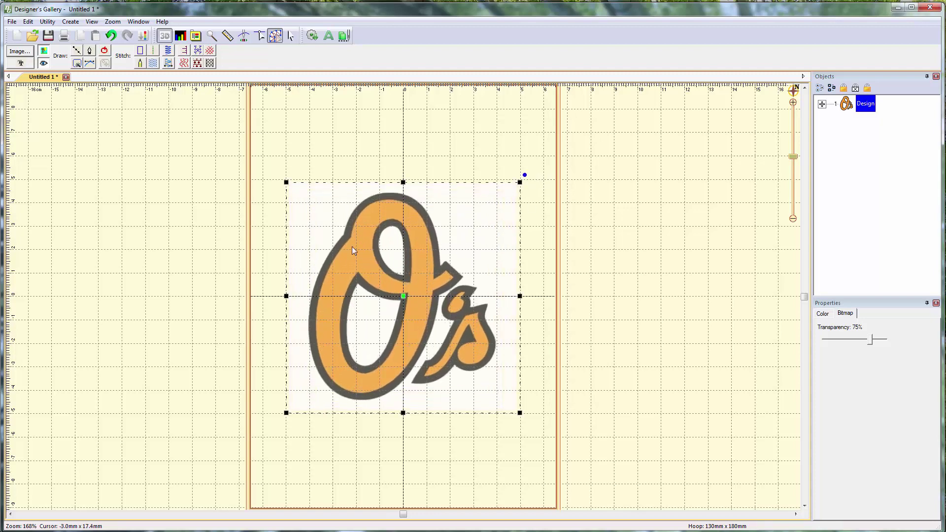
click(338, 141)
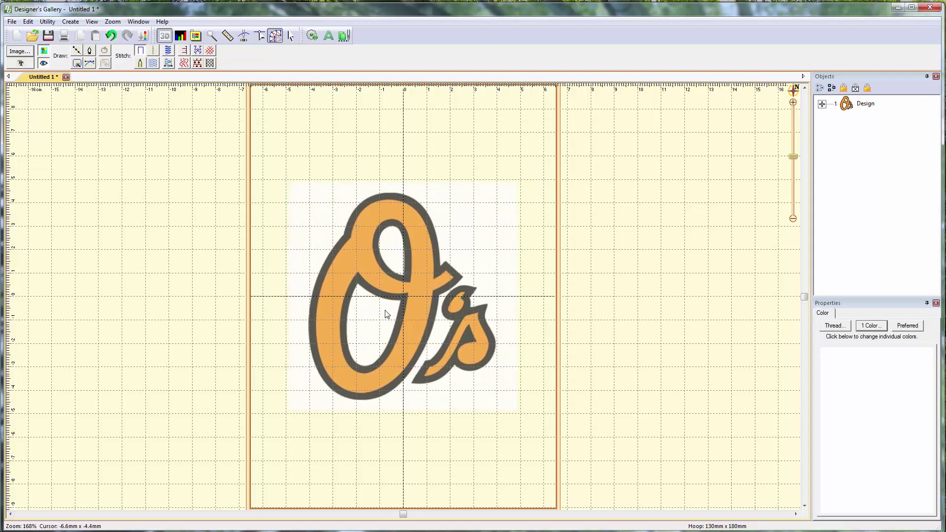
- Start tracing the orange O's outer edge with points at the upper-left notch, the crown and the junction above the tail
scroll(386, 315, up, 1)
scroll(386, 315, up, 1)
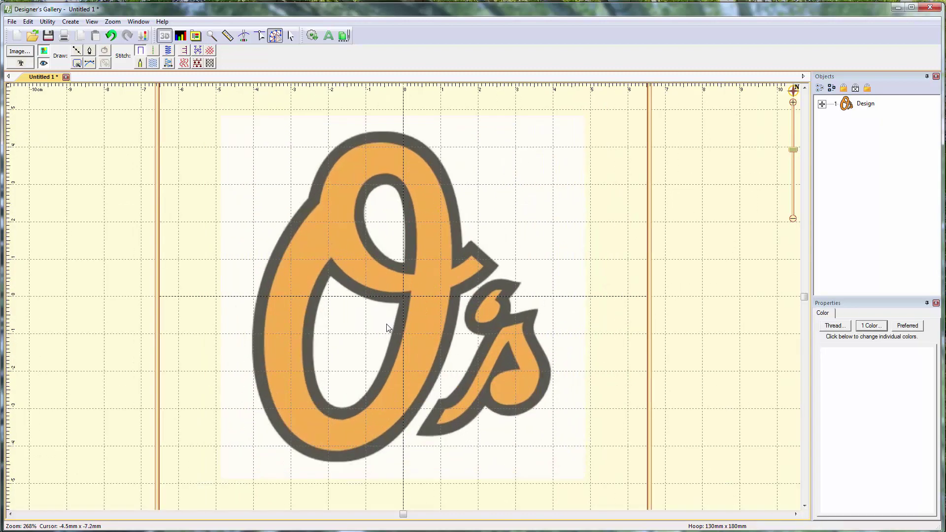
scroll(388, 328, up, 1)
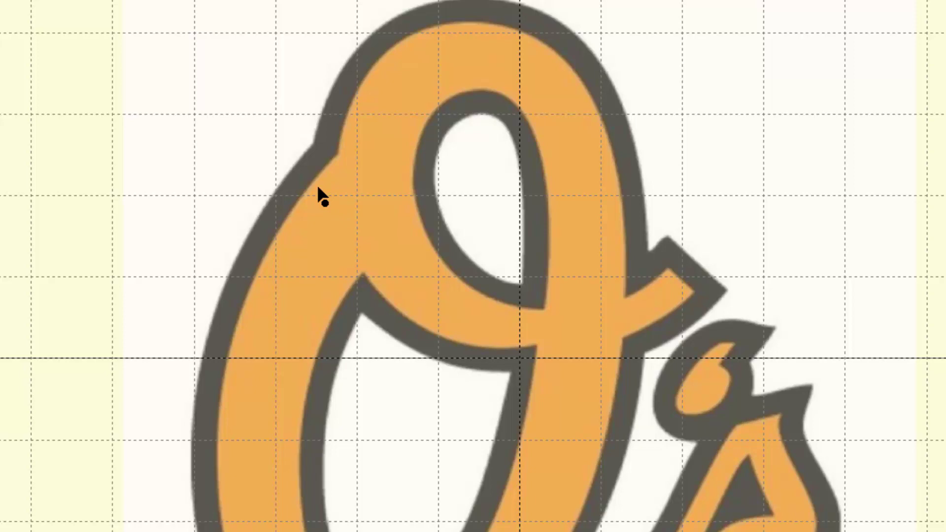
click(339, 152)
click(516, 27)
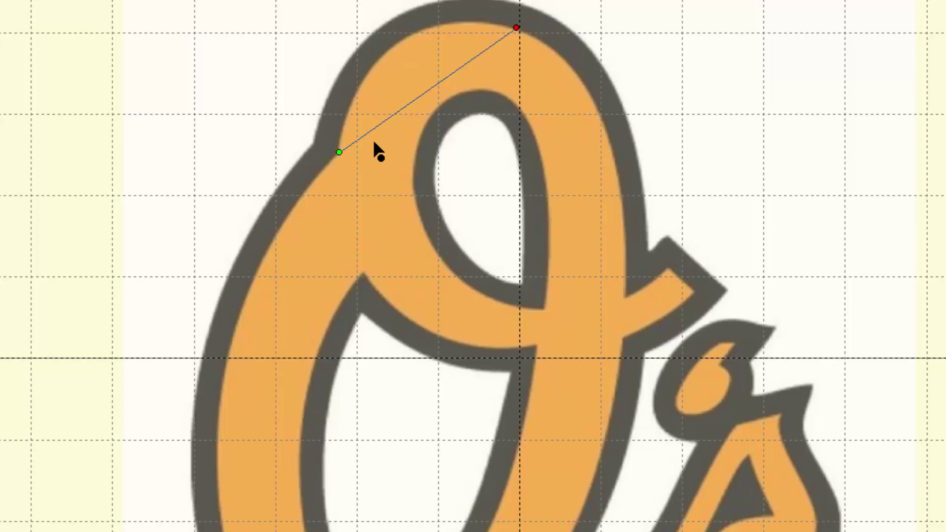
click(626, 294)
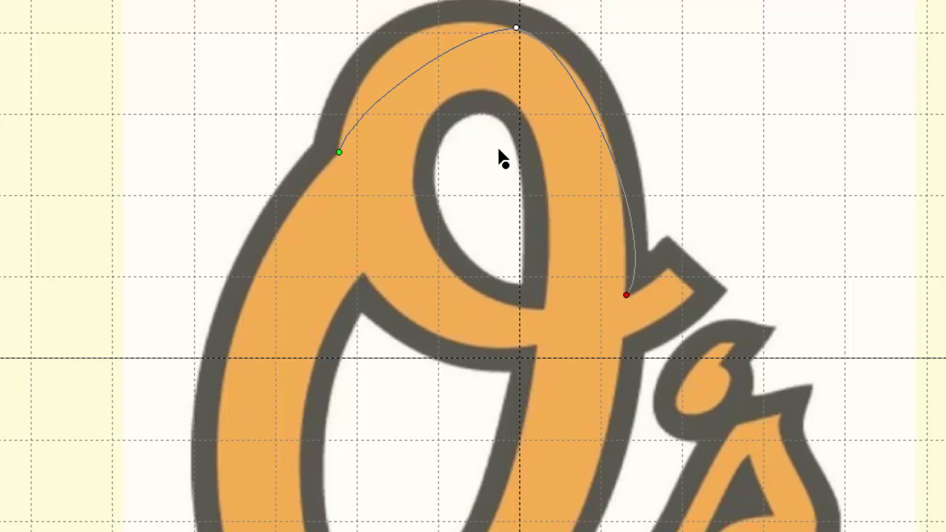
- Continue the outline around the O's short tail, add a point at the O's base and close the shape at its starting point
click(647, 286)
click(668, 268)
click(694, 289)
click(622, 336)
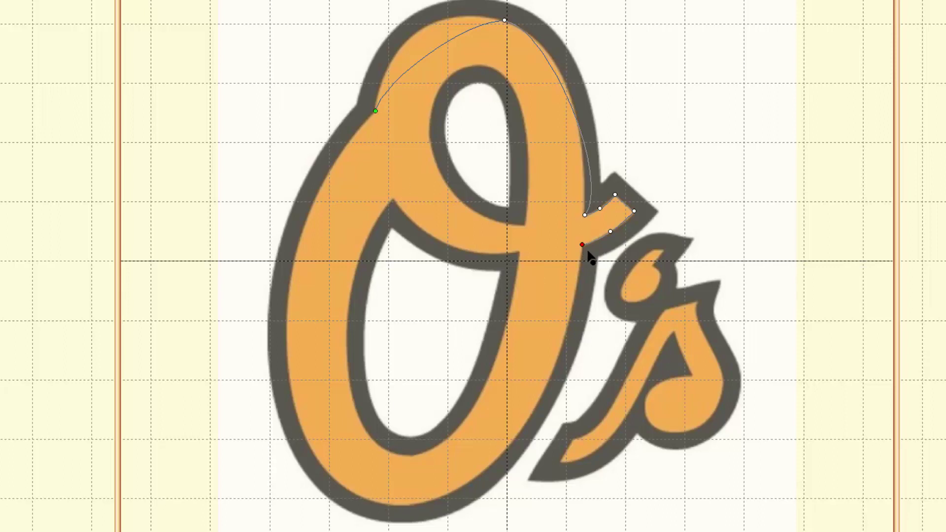
click(361, 495)
click(375, 111)
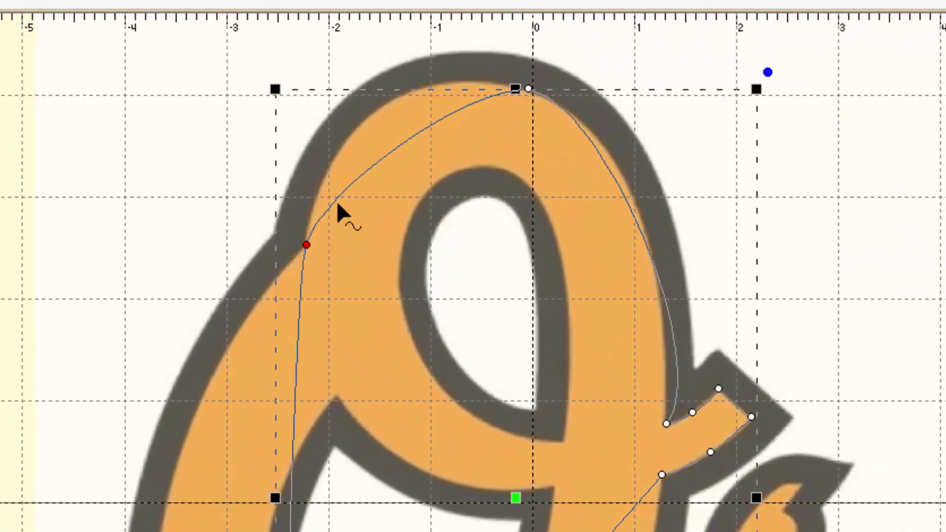
- Try bending the outline segments on both sides of the O's crown point directly into shape
drag(395, 148, 389, 118)
drag(585, 159, 637, 127)
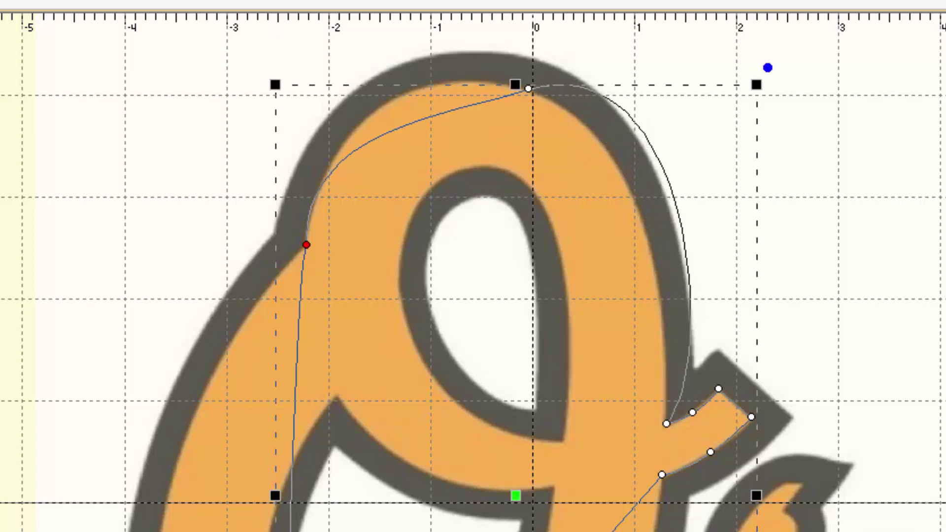
key(ctrl+z)
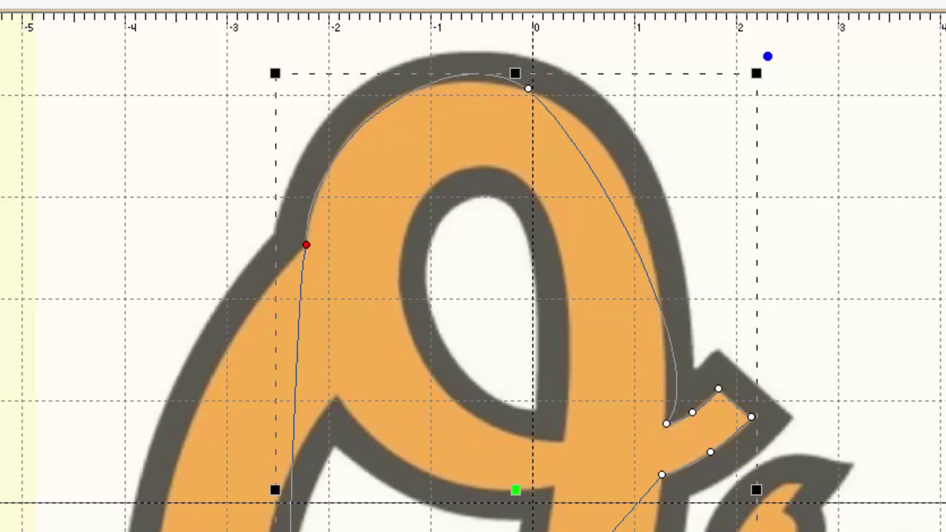
key(ctrl+z)
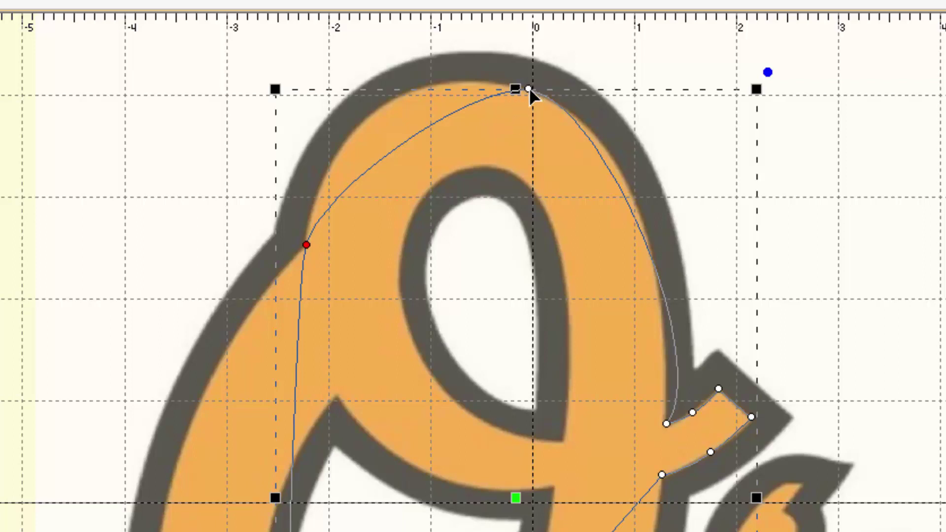
- Adjust the curve handles around the O's crown point so both upper segments follow the orange edge down to the notch and tail
click(548, 58)
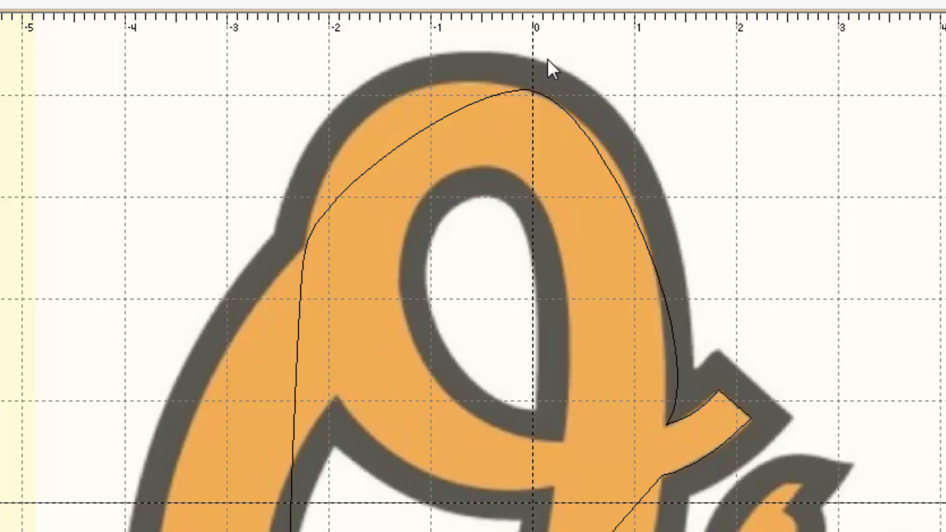
click(429, 127)
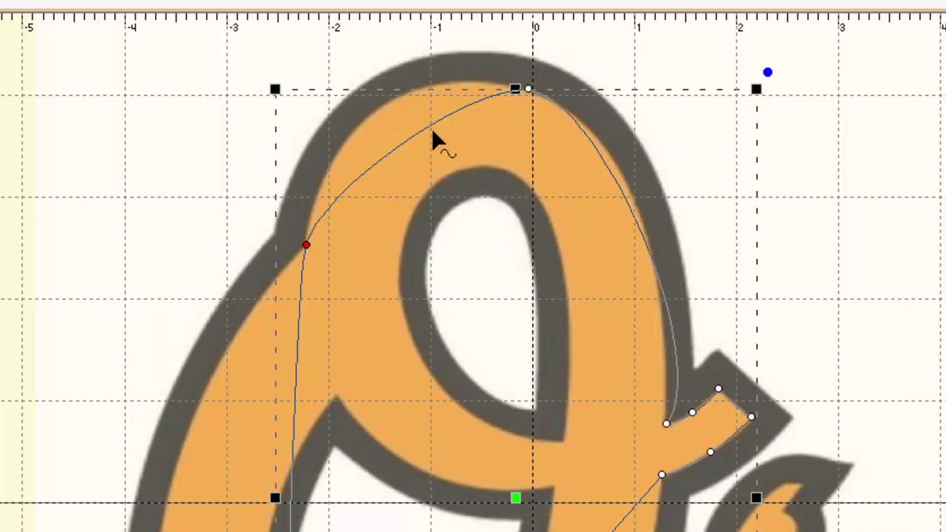
click(528, 89)
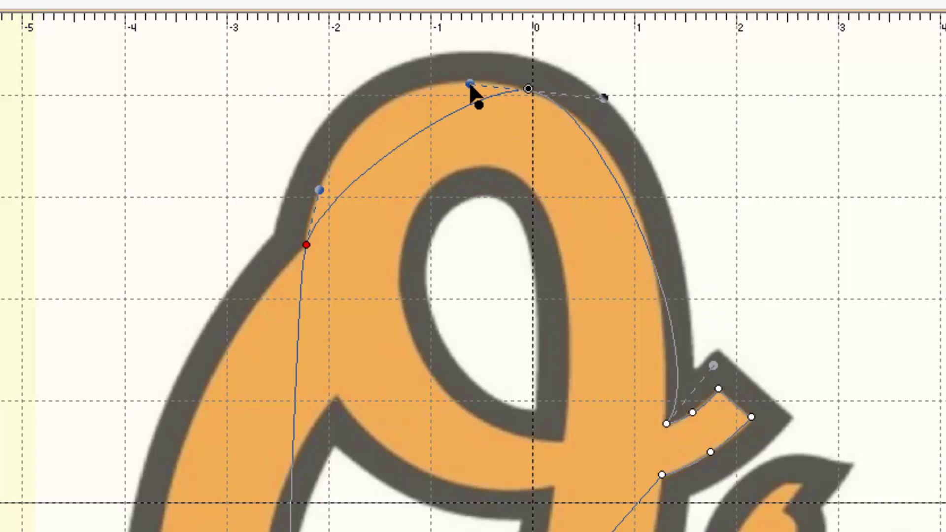
drag(470, 83, 395, 48)
drag(319, 191, 314, 143)
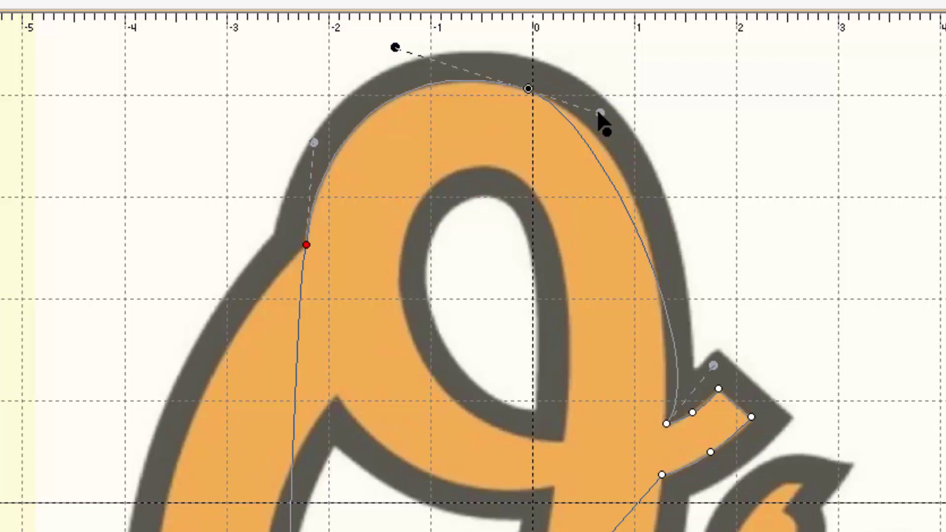
drag(599, 113, 630, 115)
drag(713, 366, 680, 303)
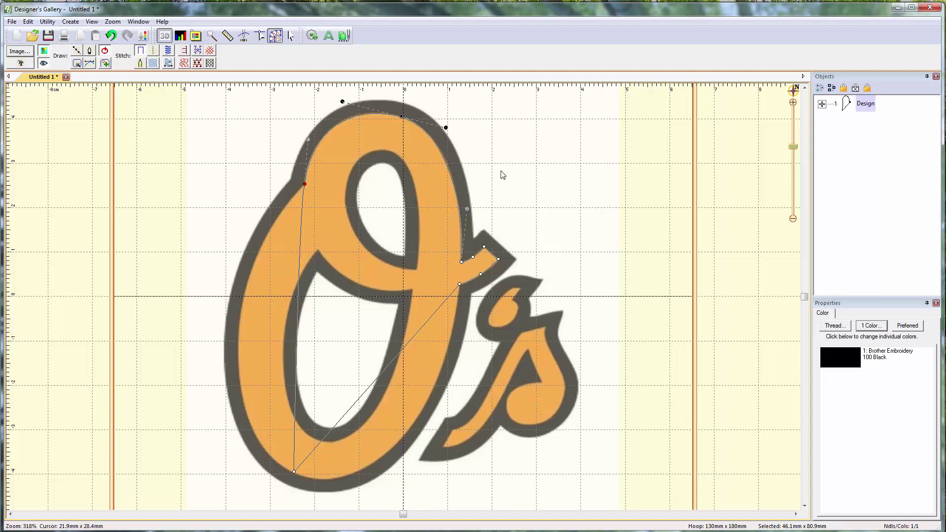
key(ctrl+z)
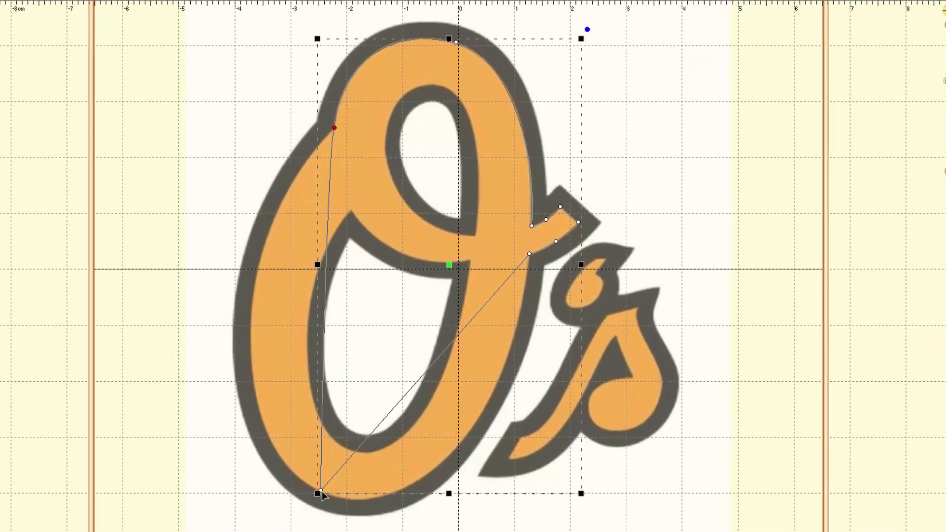
- Bend the segments meeting at the O's base point and adjust the handles so the left one follows the orange outer edge
click(347, 510)
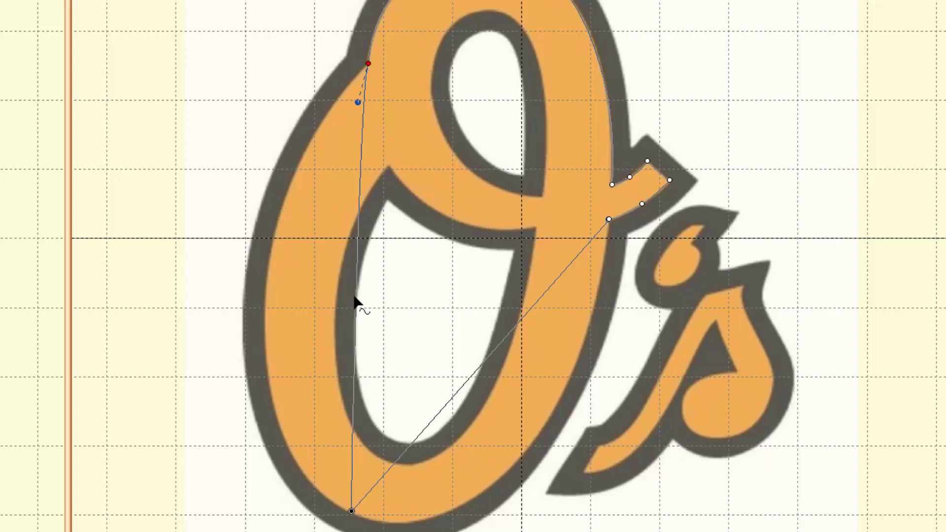
click(338, 515)
drag(354, 335, 322, 330)
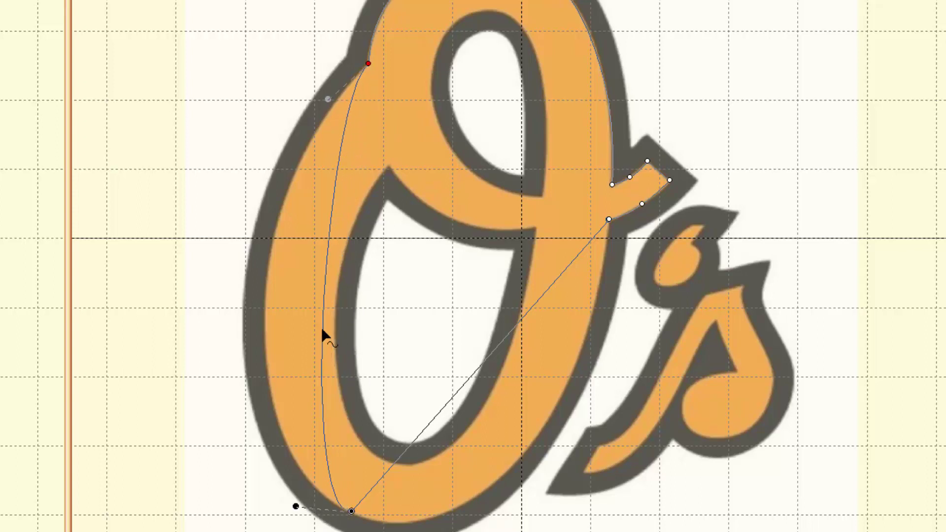
drag(475, 377, 494, 399)
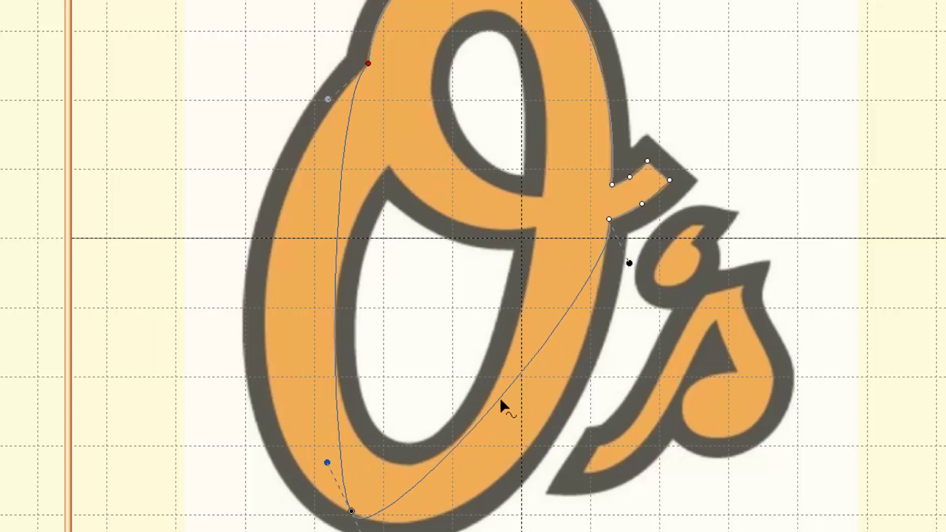
drag(313, 473, 199, 449)
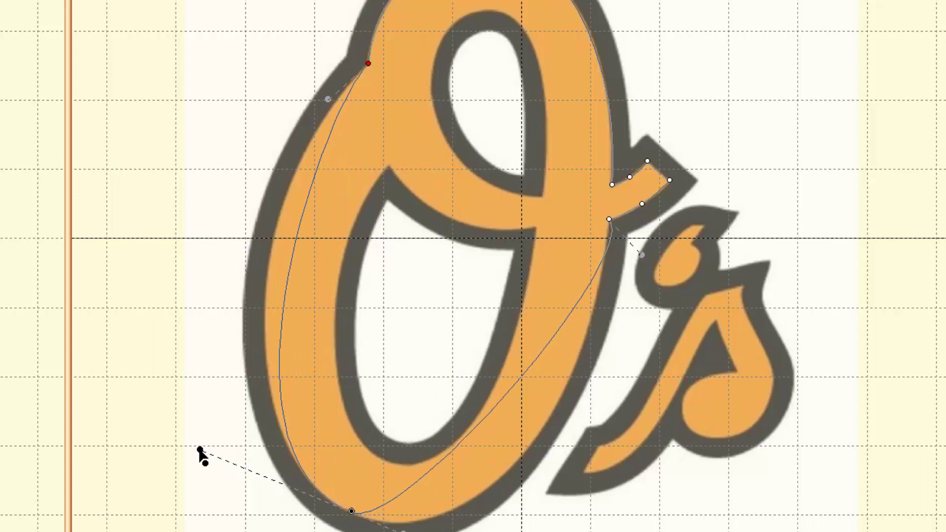
drag(328, 99, 269, 150)
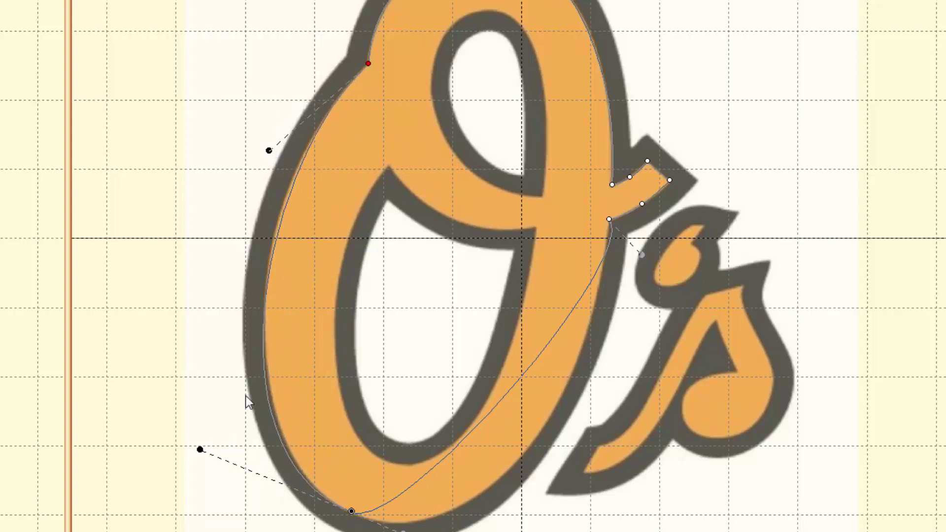
drag(200, 450, 207, 445)
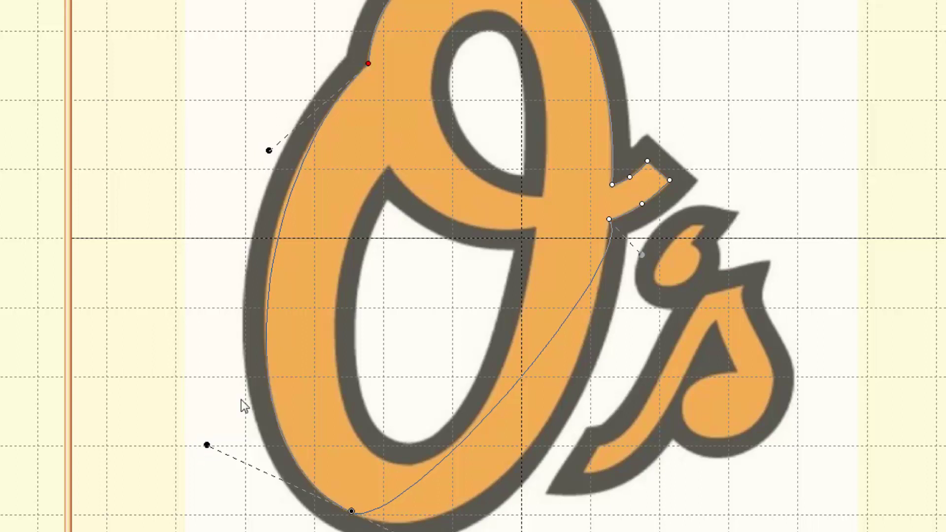
- Adjust the curve handles at the O's notch and base point to fit the long left segment to the orange edge
drag(269, 151, 270, 171)
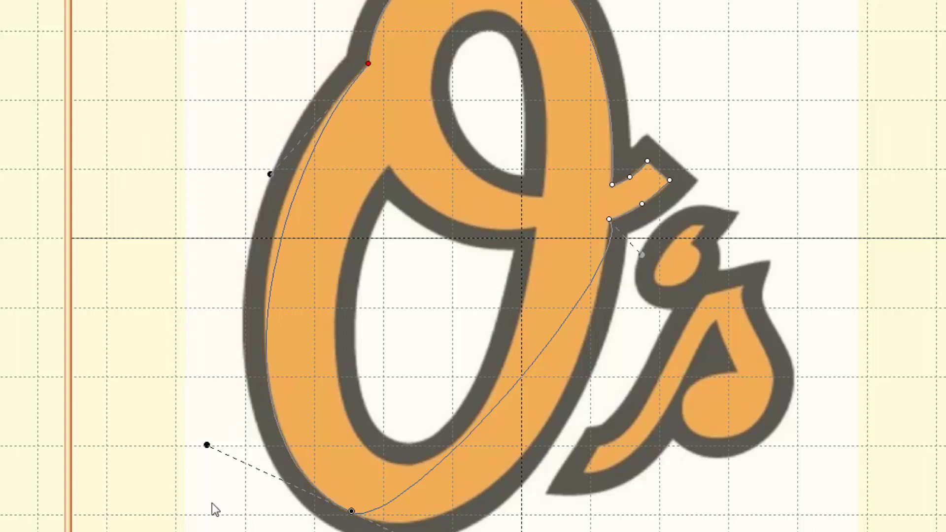
drag(207, 446, 203, 418)
drag(270, 173, 262, 164)
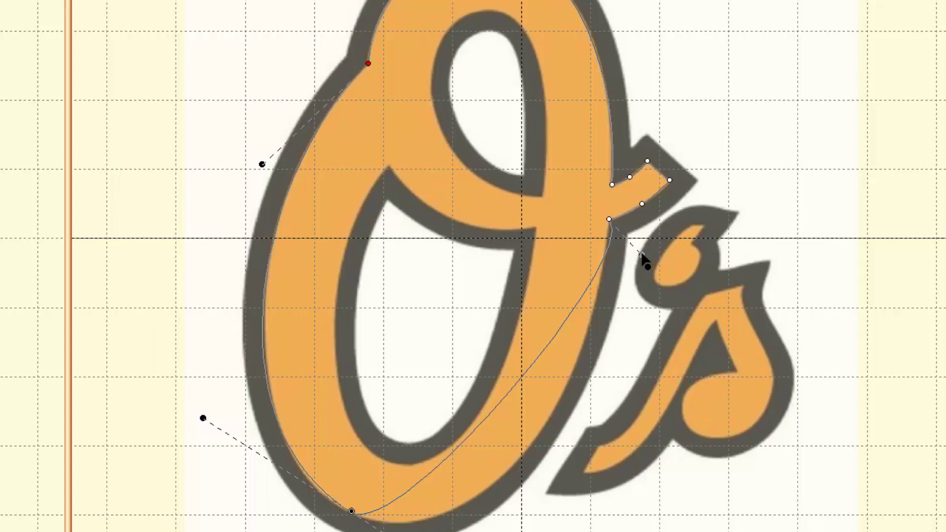
- Reshape the lower right segment between the tail and the base point with its curve handles to follow the orange outer edge
drag(642, 256, 615, 392)
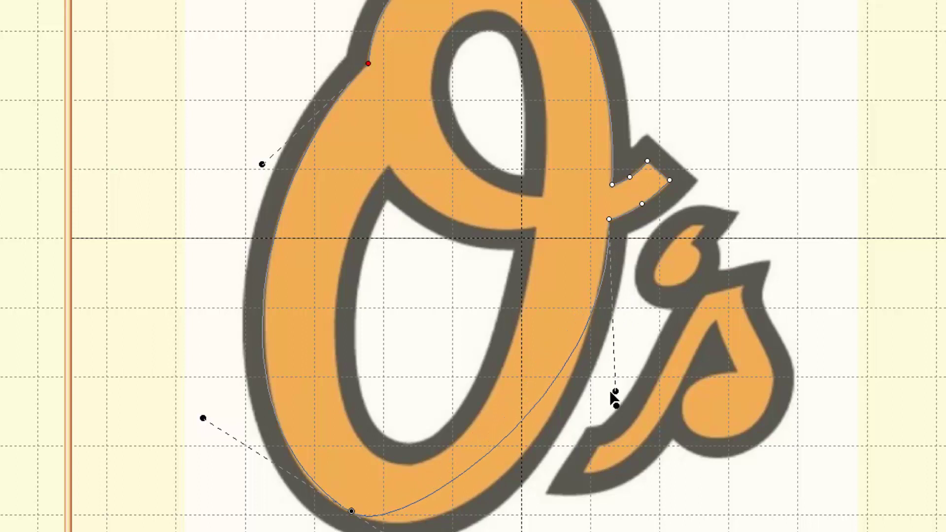
drag(383, 529, 450, 497)
drag(616, 317, 610, 314)
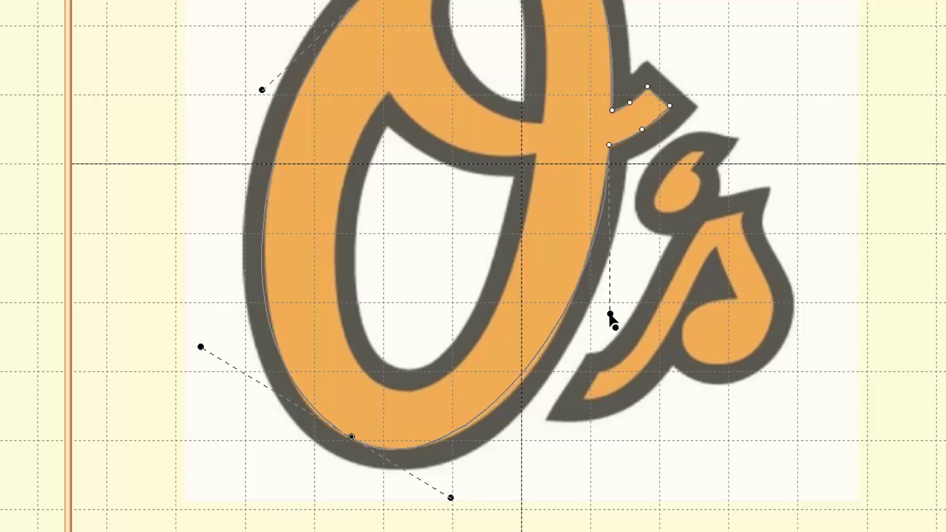
drag(478, 418, 483, 418)
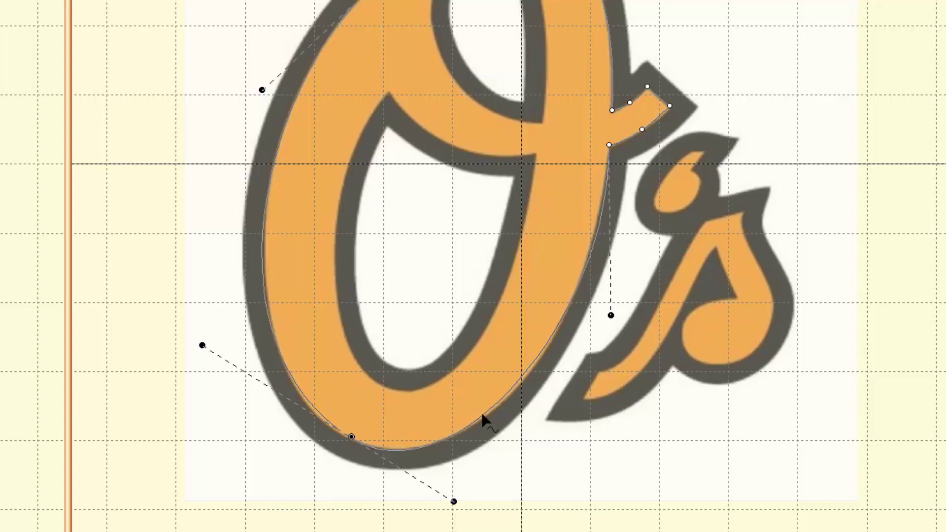
drag(611, 316, 607, 314)
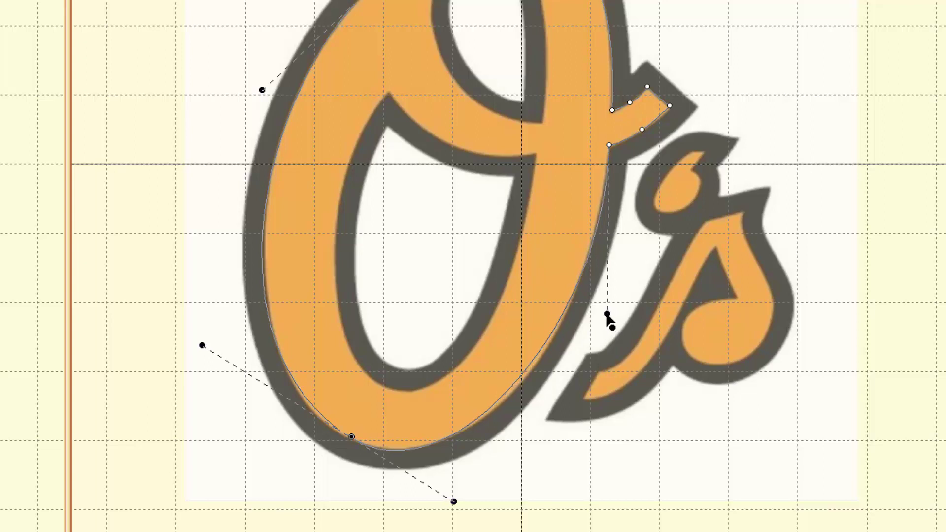
drag(457, 502, 456, 497)
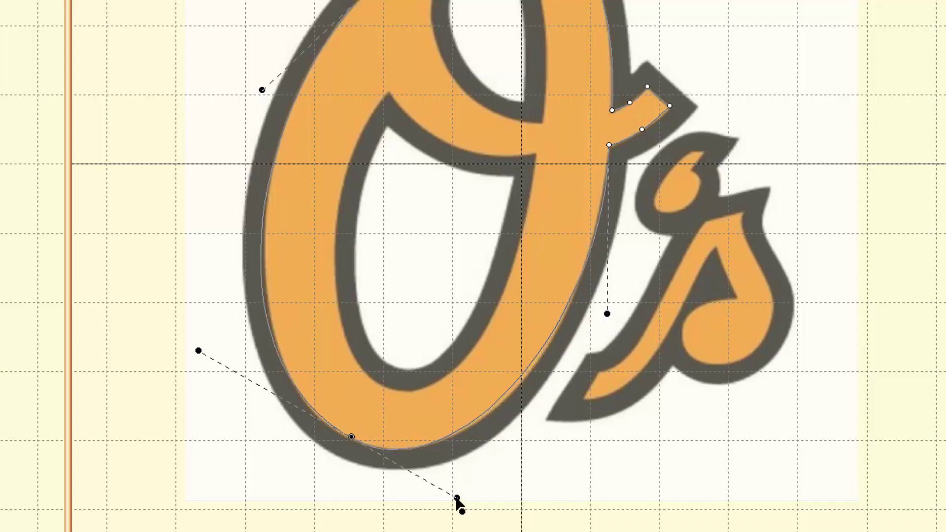
drag(608, 314, 605, 329)
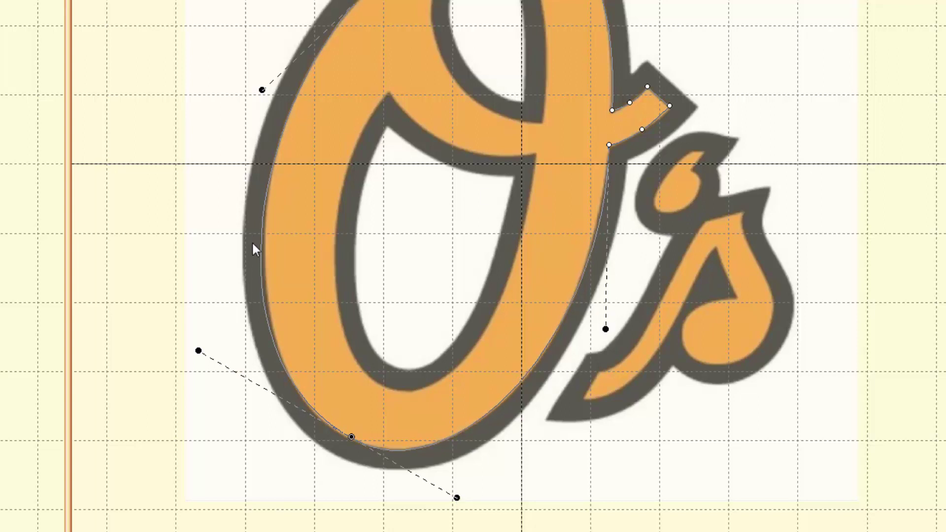
- Fine-tune the left segment's notch handle and both handles of the base point along the O's orange outer edge
drag(263, 90, 268, 92)
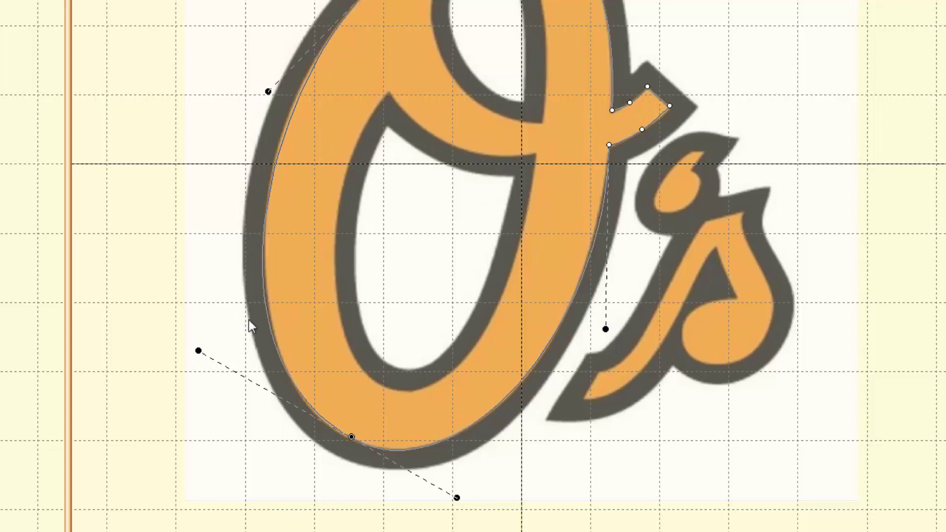
mouse_move(198, 350)
mouse_down()
mouse_move(201, 358)
mouse_move(78, 465)
mouse_move(244, 427)
mouse_move(162, 331)
mouse_move(302, 452)
mouse_move(356, 301)
mouse_move(238, 414)
mouse_move(192, 380)
mouse_move(207, 340)
mouse_move(196, 343)
mouse_up()
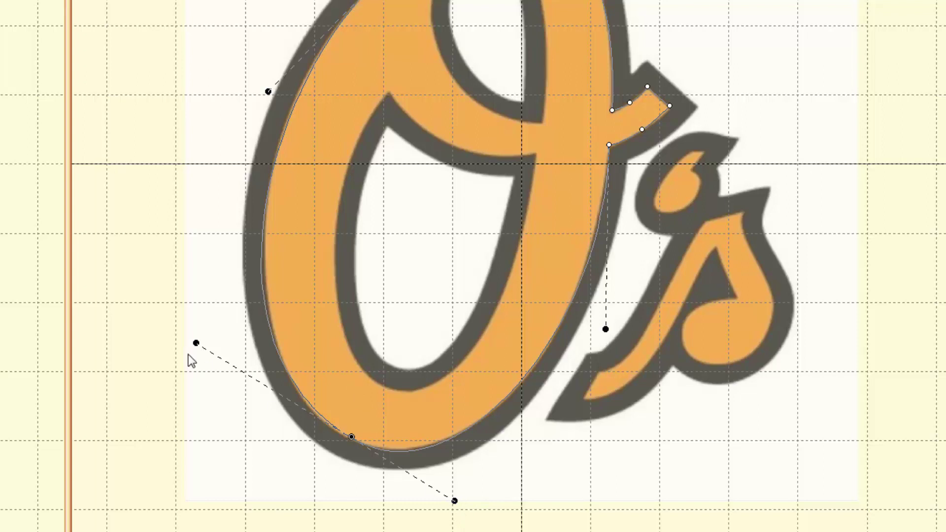
mouse_move(196, 342)
mouse_down()
mouse_move(218, 333)
mouse_move(192, 386)
mouse_move(233, 347)
mouse_move(205, 371)
mouse_move(85, 264)
mouse_move(229, 364)
mouse_move(120, 285)
mouse_move(206, 341)
mouse_move(199, 332)
mouse_up()
drag(450, 507, 444, 502)
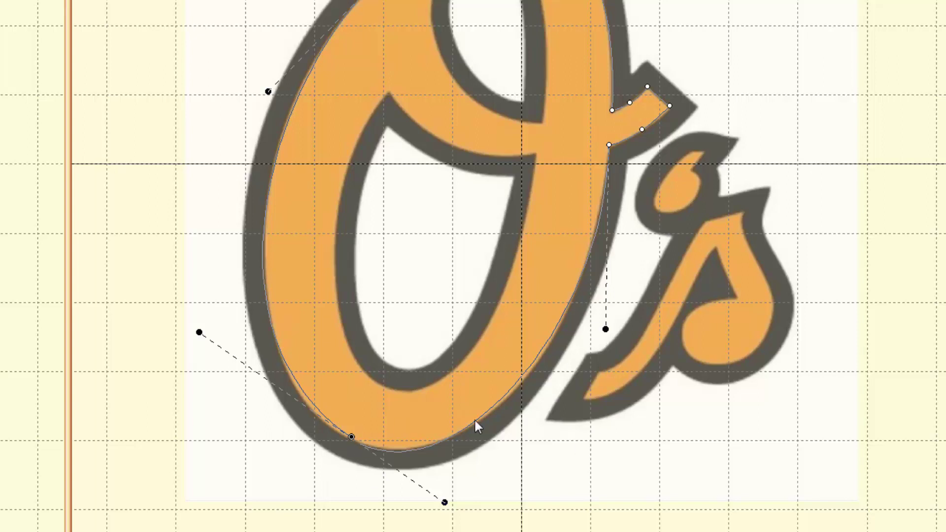
- Shift the O's base point slightly up and left, then rebalance its two curve handles to match the orange edge
mouse_move(351, 438)
mouse_down()
mouse_move(337, 432)
mouse_move(346, 435)
mouse_up()
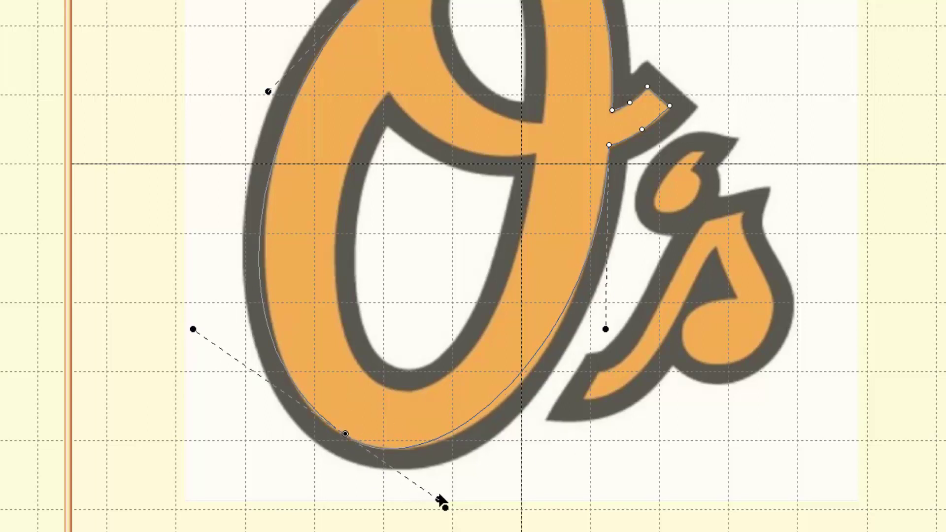
click(444, 501)
click(399, 447)
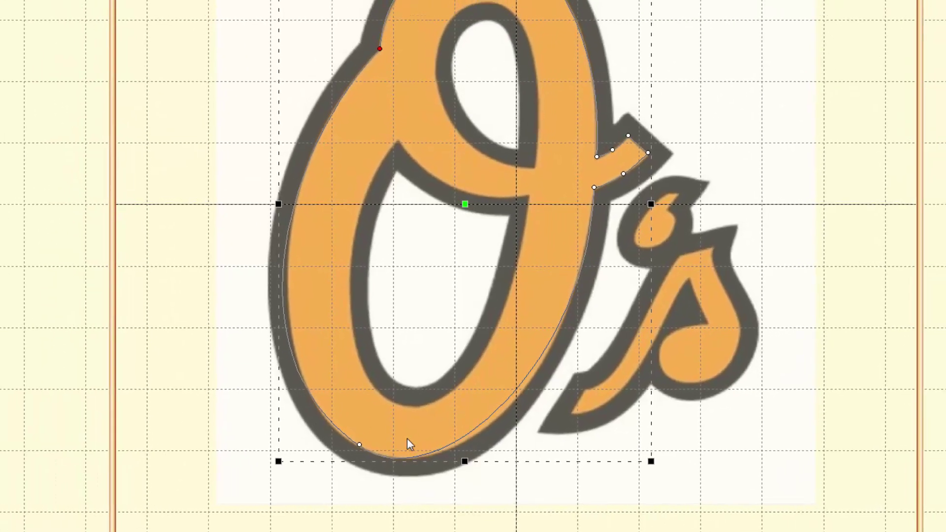
click(359, 445)
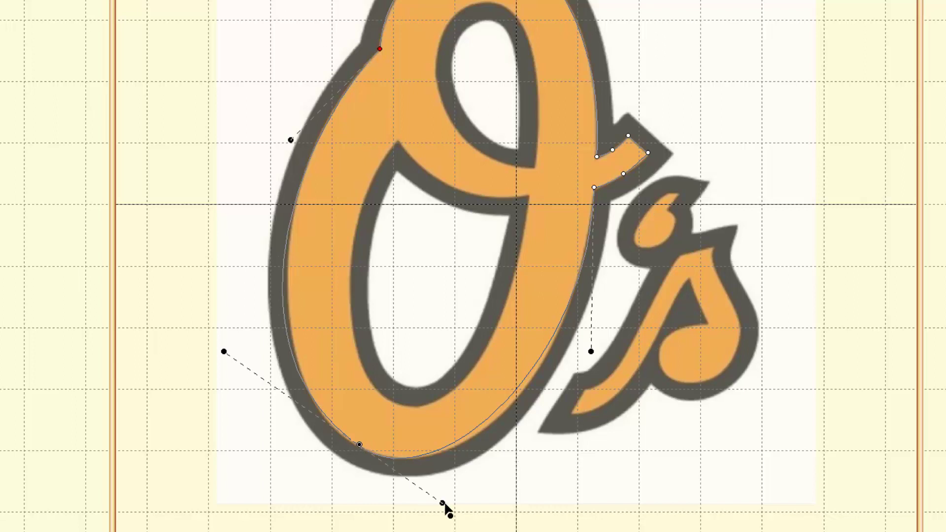
drag(442, 503, 451, 503)
drag(223, 352, 233, 349)
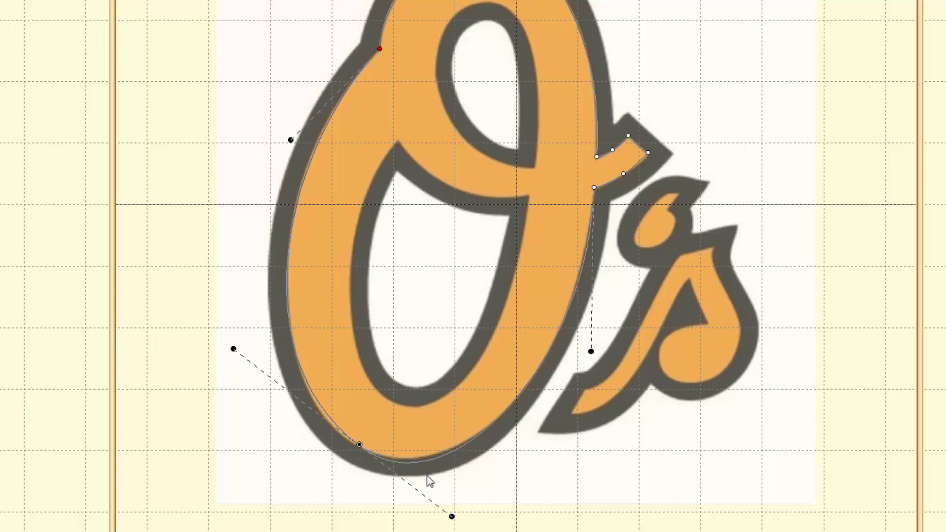
- Readjust the handles at the tail, base point and notch and nudge the lower right segment to tighten the lower outline
drag(590, 352, 594, 309)
drag(452, 516, 477, 510)
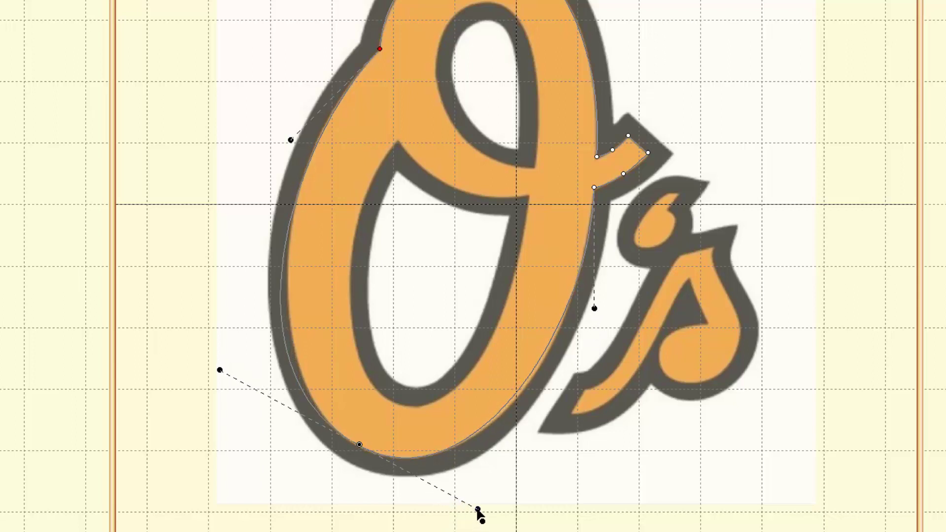
drag(595, 309, 595, 320)
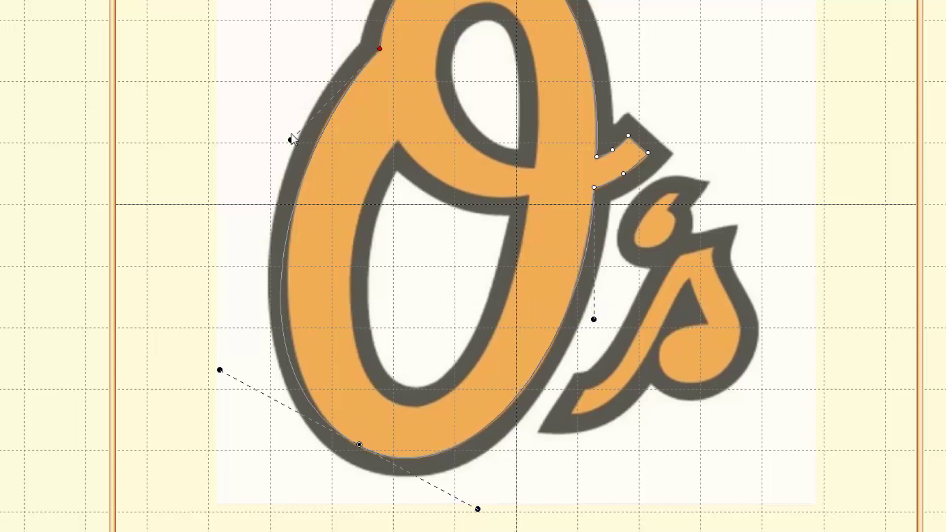
drag(291, 140, 292, 134)
drag(219, 370, 229, 358)
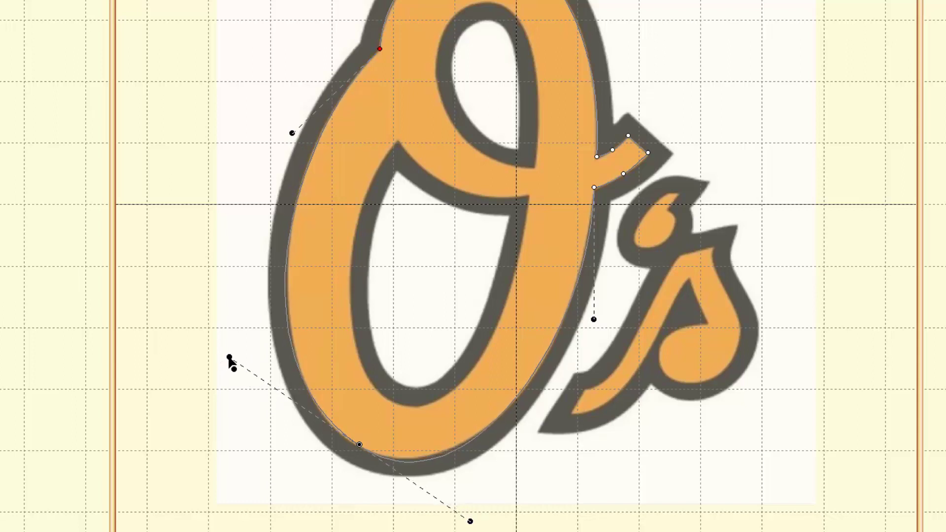
drag(597, 324, 596, 326)
click(463, 499)
click(433, 454)
drag(433, 454, 436, 453)
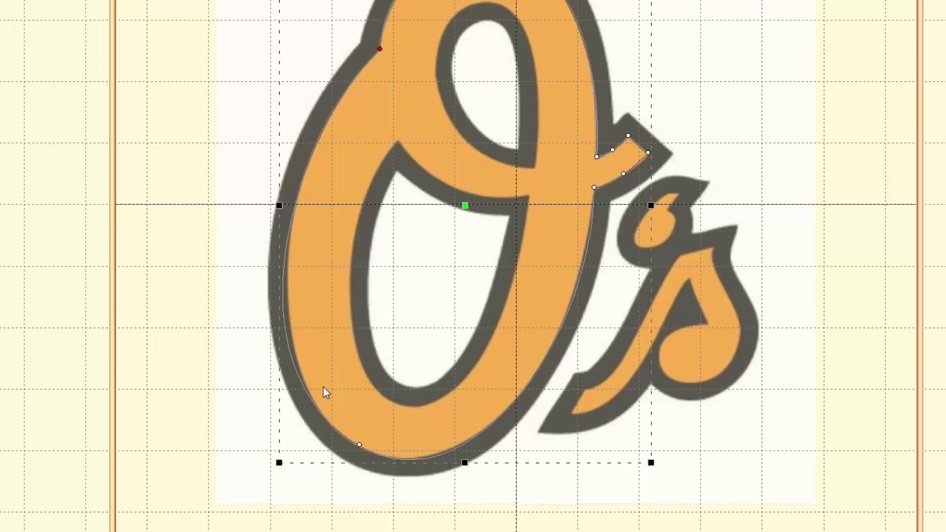
- Move the base point closer to the O's lowest spot and refine the base, tail and notch handles around the lower outline
drag(360, 446, 369, 451)
drag(233, 371, 227, 368)
drag(484, 518, 467, 501)
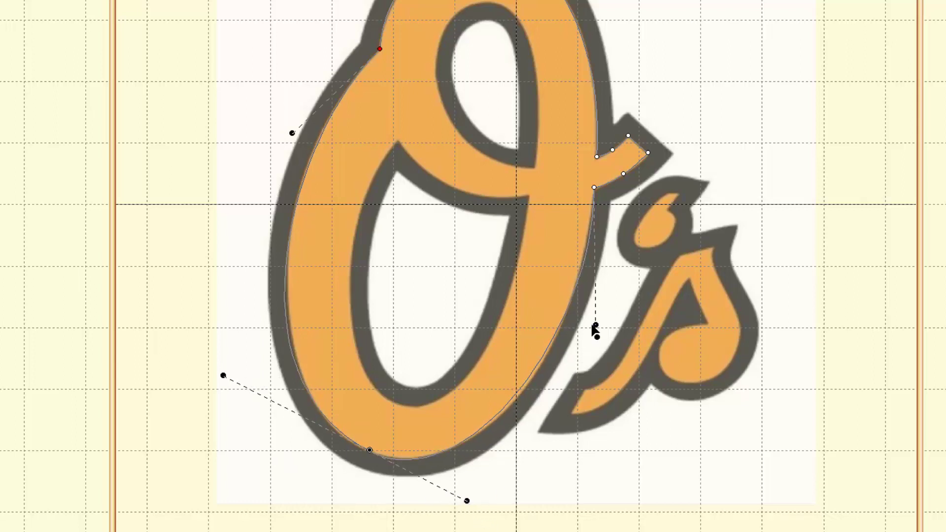
drag(596, 326, 595, 335)
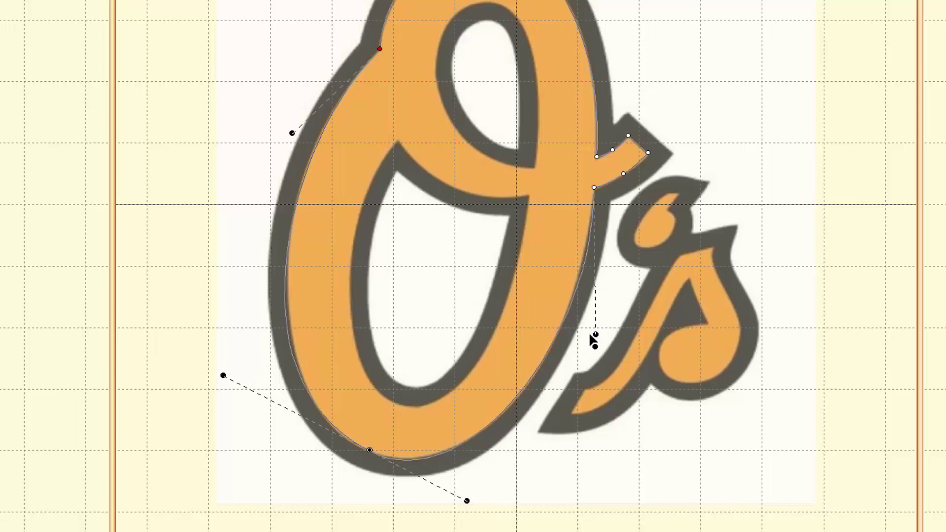
drag(292, 134, 300, 102)
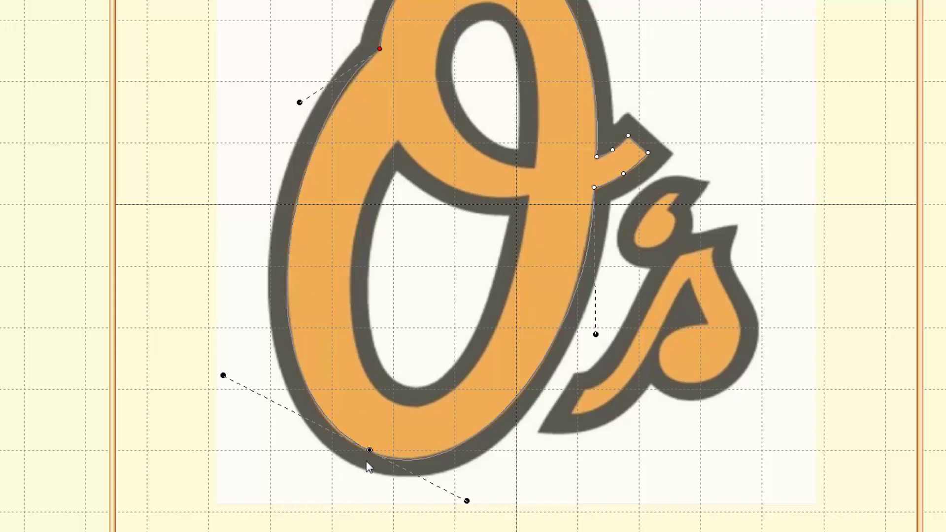
drag(466, 501, 464, 499)
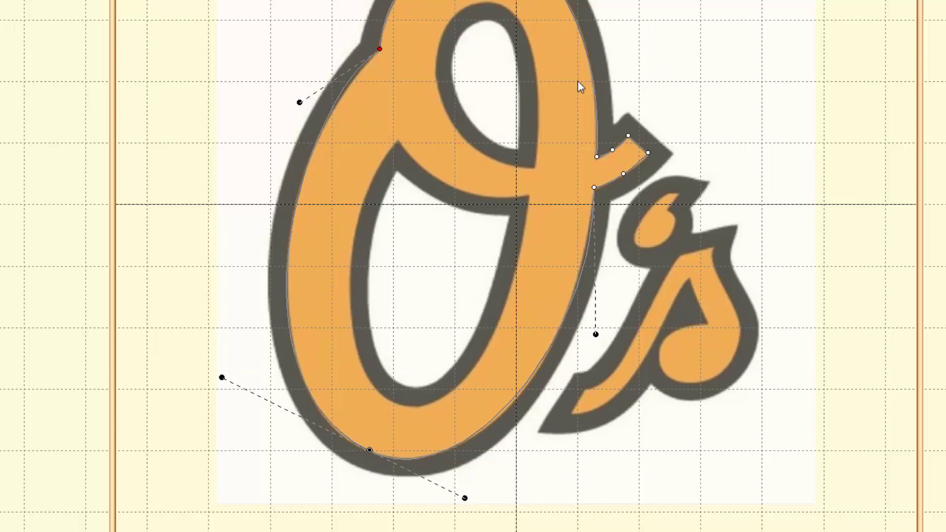
drag(300, 102, 301, 106)
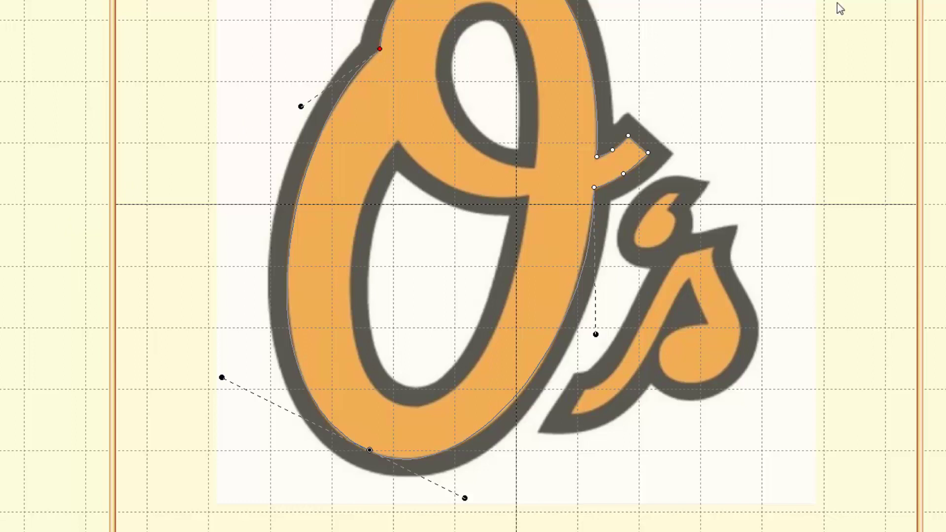
- Expand the design's object list and set the thread color to Brother Embroidery 208 Orange, using a search for "orange"
scroll(516, 261, up, 2)
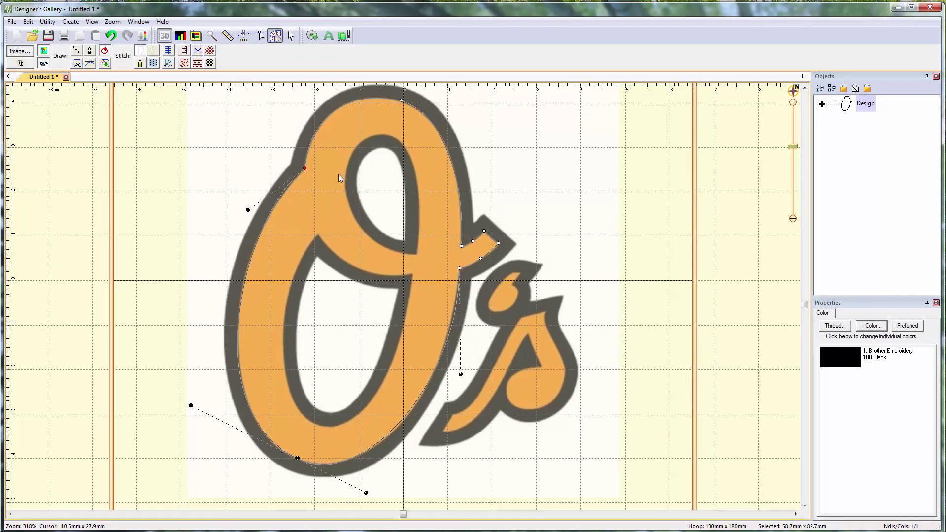
click(822, 104)
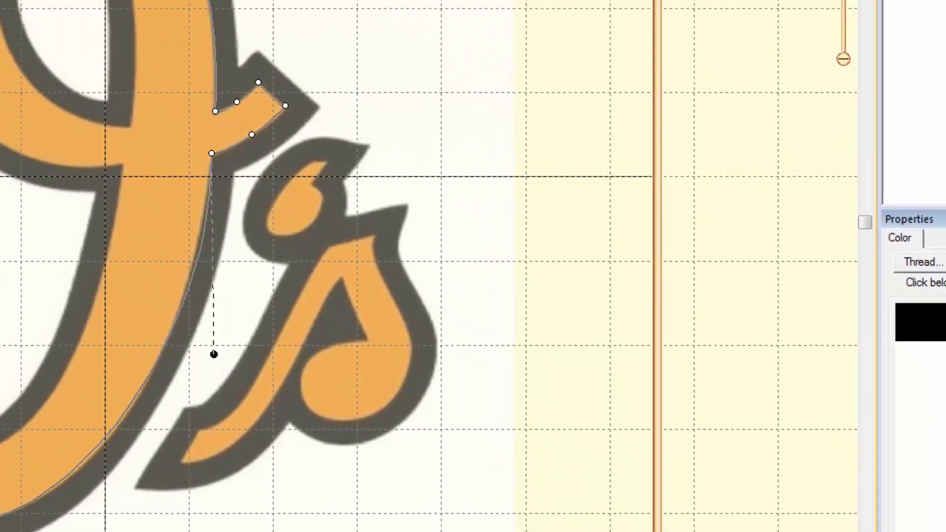
click(749, 209)
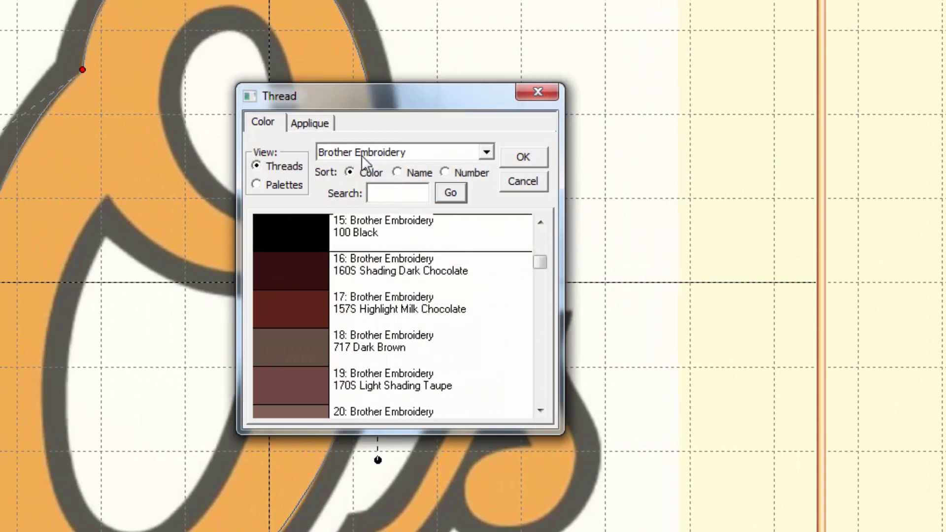
click(389, 191)
text(orange)
key(Return)
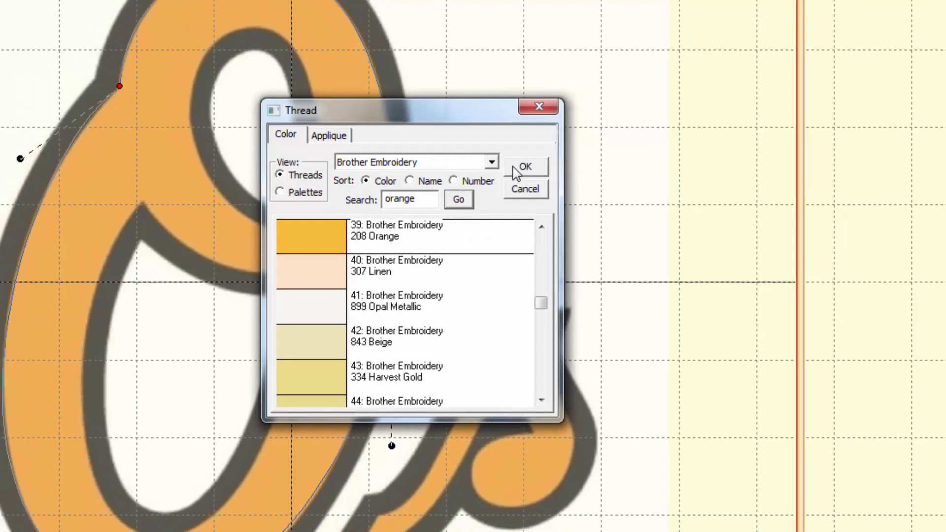
click(523, 157)
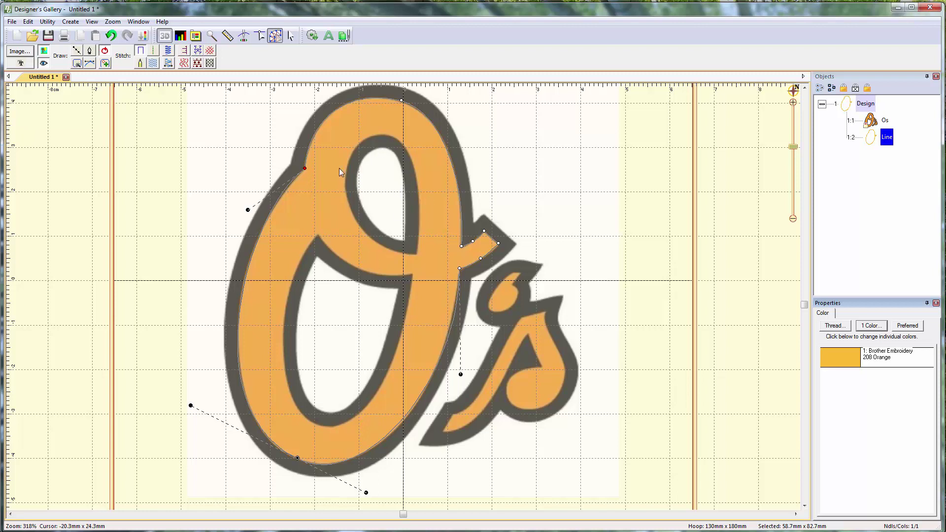
- Draw a four-point line outline within the gray border of the O's upper hole and close the shape
click(80, 57)
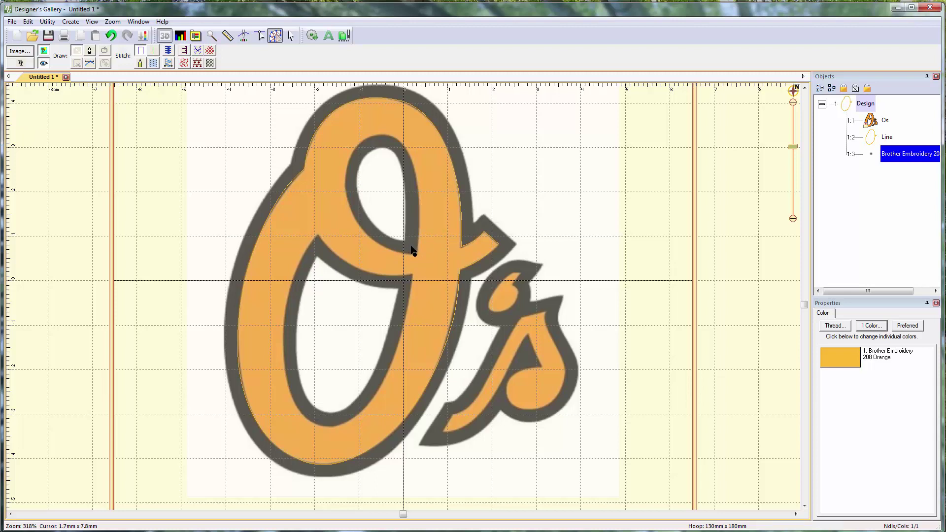
click(411, 246)
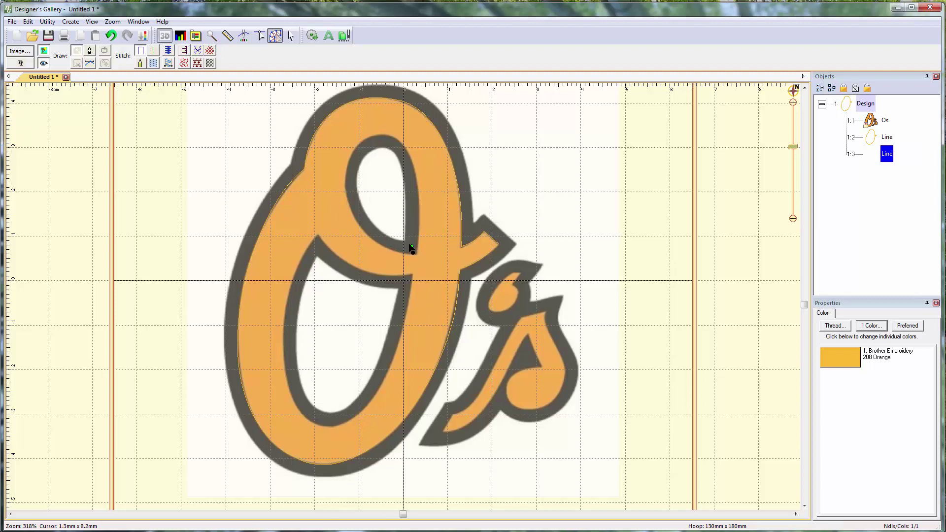
click(355, 201)
click(371, 146)
click(413, 179)
click(105, 52)
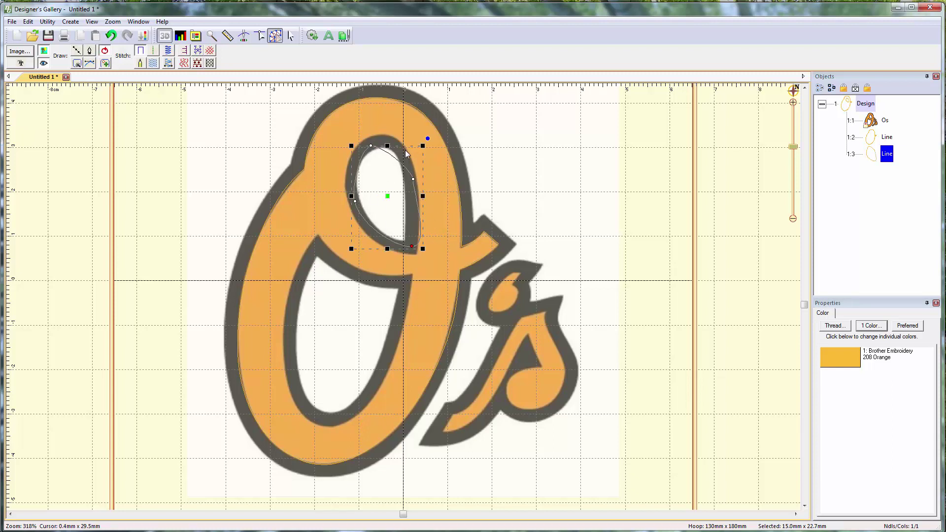
- Adjust the handles at the upper hole's lower corner and top point to straighten its right side and round its top
click(413, 249)
drag(428, 243, 412, 213)
click(370, 146)
drag(360, 148, 398, 133)
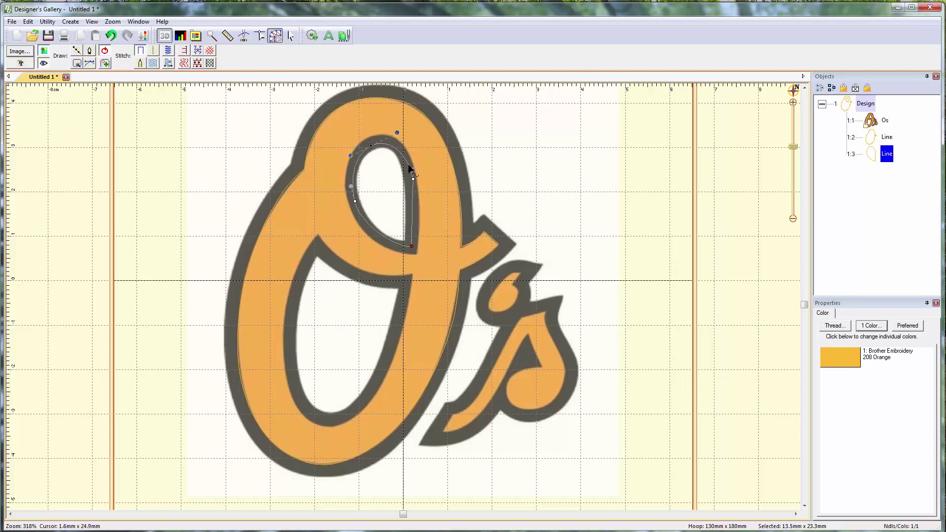
- Refine the upper hole outline's left handle, nudge its right and top points within the gray border, and deselect the shape
click(355, 201)
drag(360, 222, 367, 231)
drag(415, 180, 412, 180)
drag(369, 146, 367, 144)
click(448, 206)
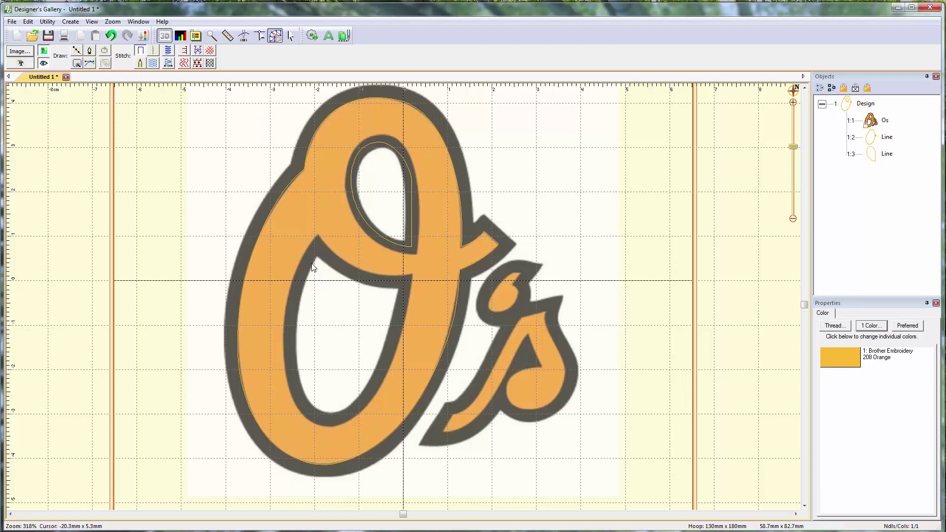
- Draw a four-point line outline within the gray border of the O's lower hole, close the shape and deselect it
click(78, 51)
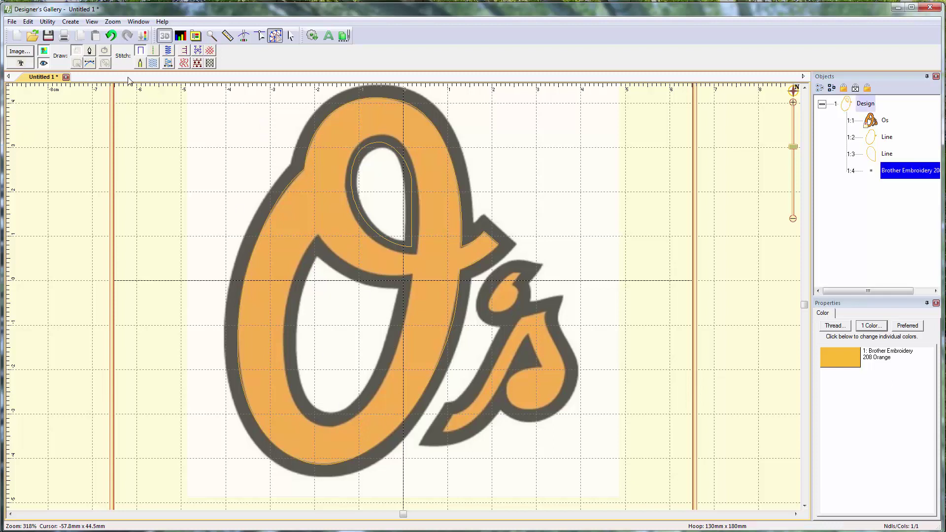
click(318, 247)
click(357, 274)
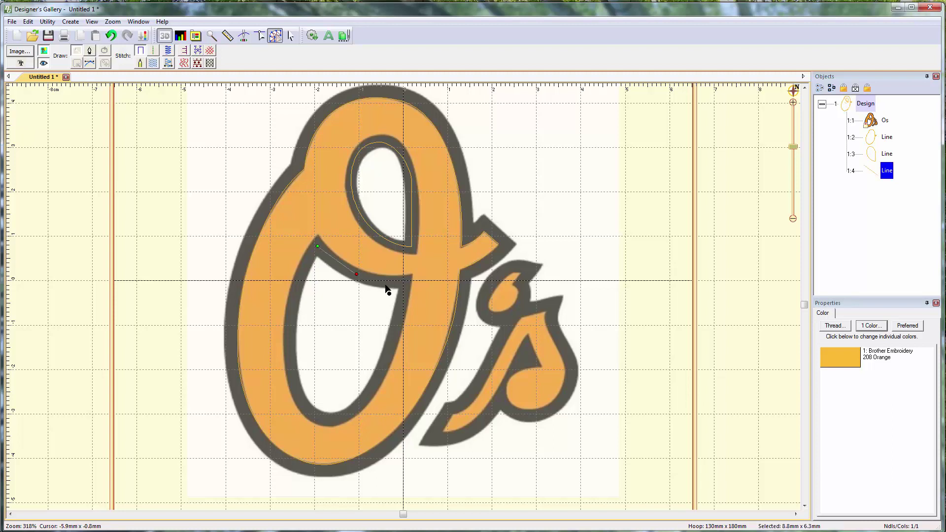
click(408, 280)
click(323, 418)
click(104, 53)
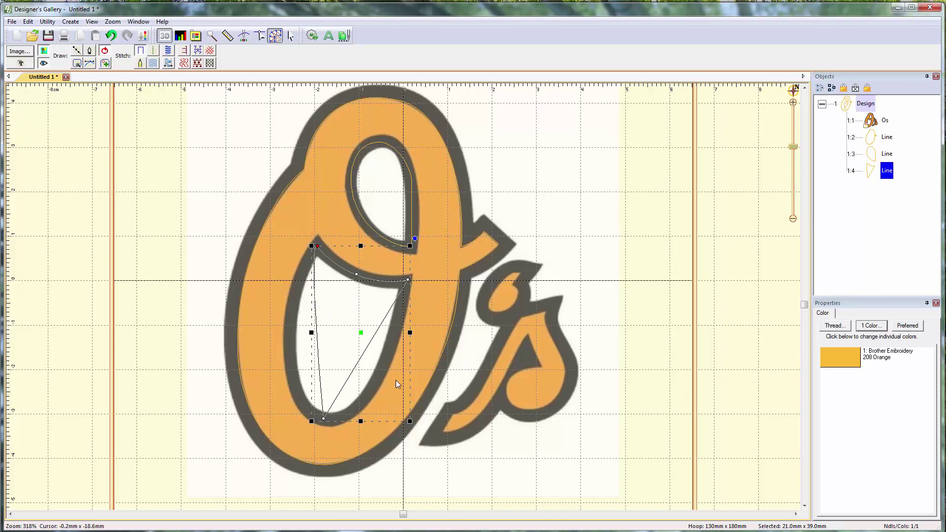
click(331, 445)
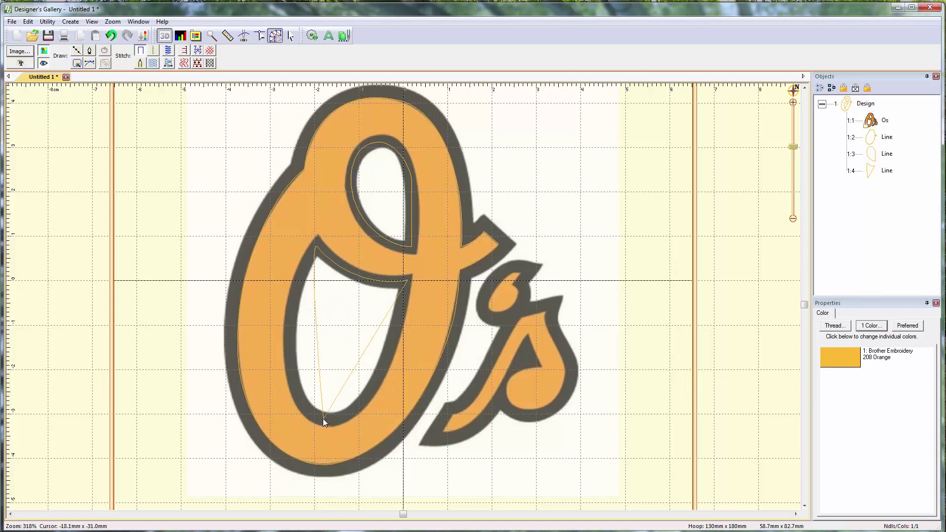
- Curve the left side of the lower hole outline within the gray border using the handles of its bottom and upper-left points
click(323, 418)
click(323, 419)
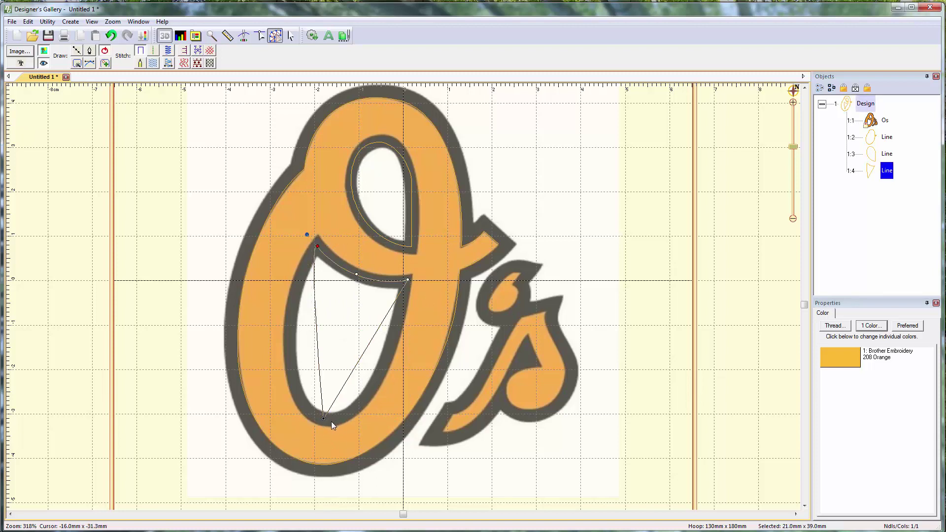
click(357, 367)
drag(318, 355, 298, 363)
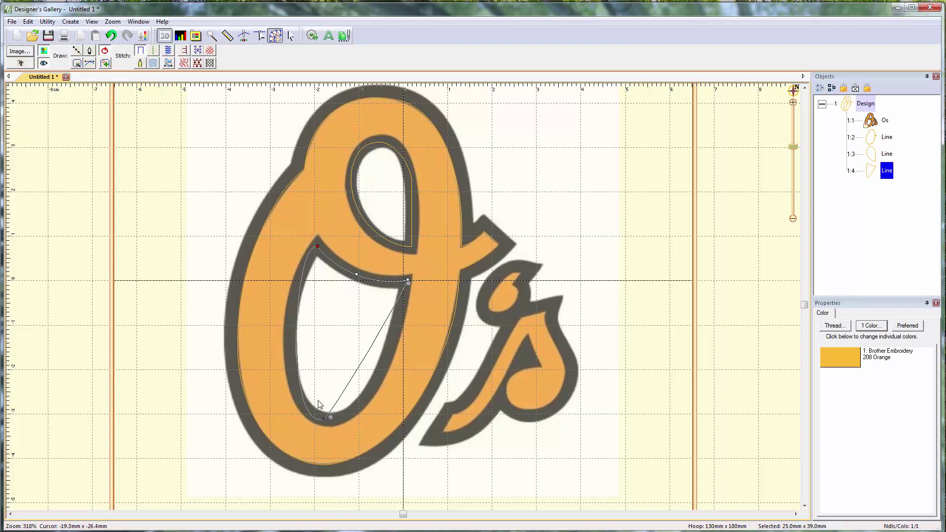
drag(325, 421, 346, 423)
click(317, 248)
drag(291, 254, 280, 285)
drag(281, 413, 279, 412)
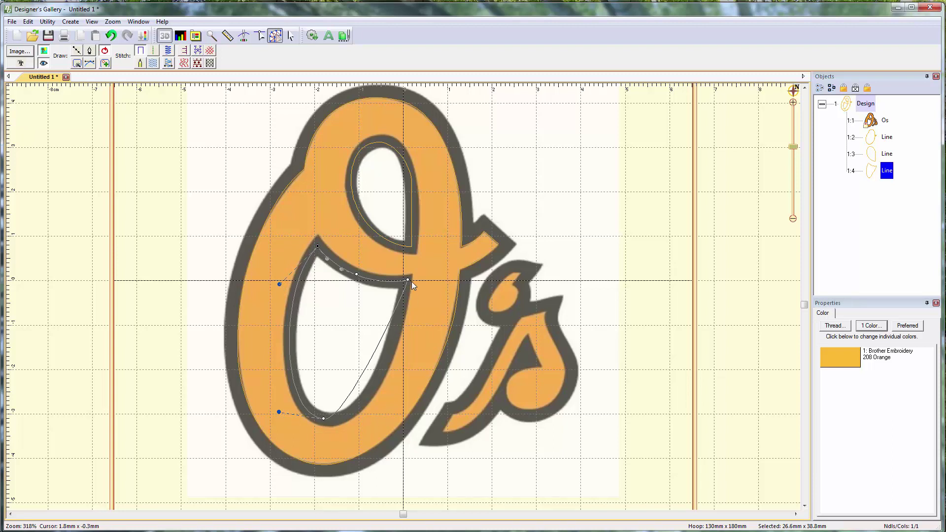
- Curve the right side of the lower hole outline with its bottom and upper-right handles, and deselect the shape
drag(343, 423, 373, 423)
drag(410, 286, 402, 319)
click(441, 321)
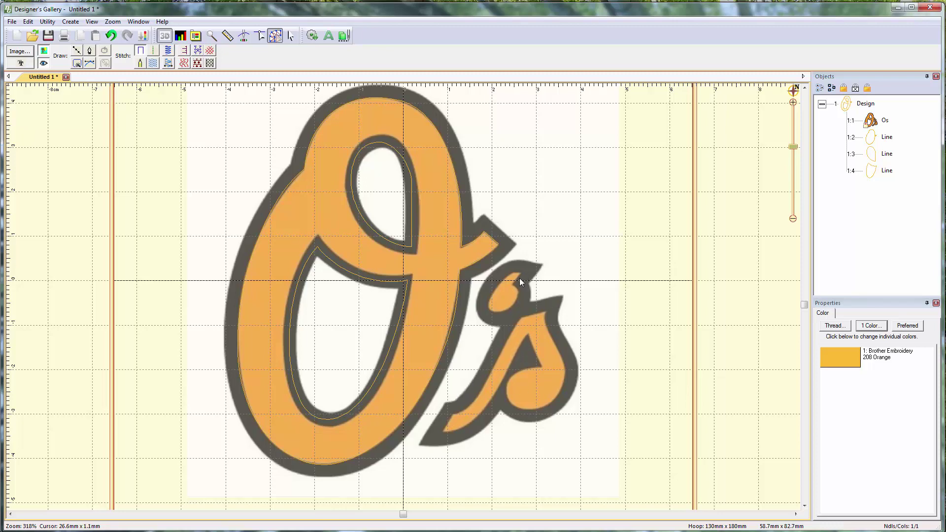
- Draw a five-point line outline around the orange apostrophe and close the shape
scroll(517, 302, up, 5)
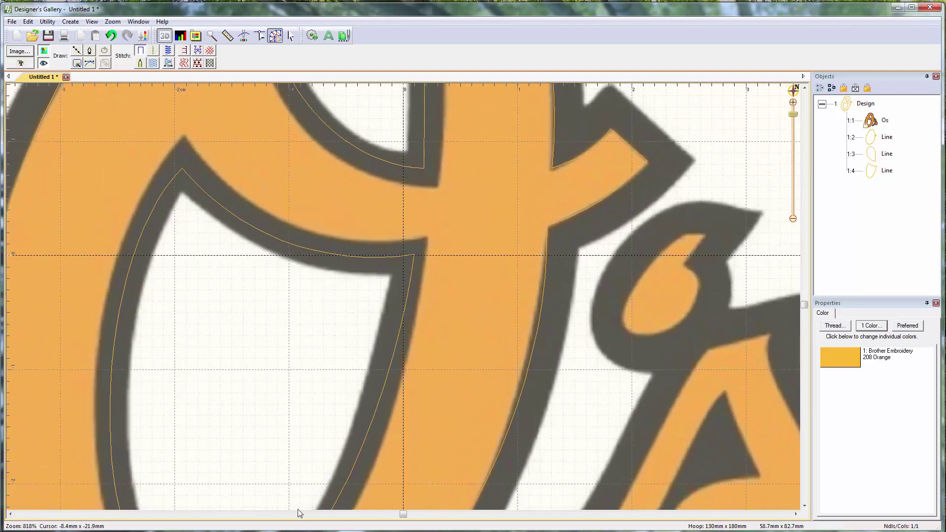
drag(403, 514, 518, 515)
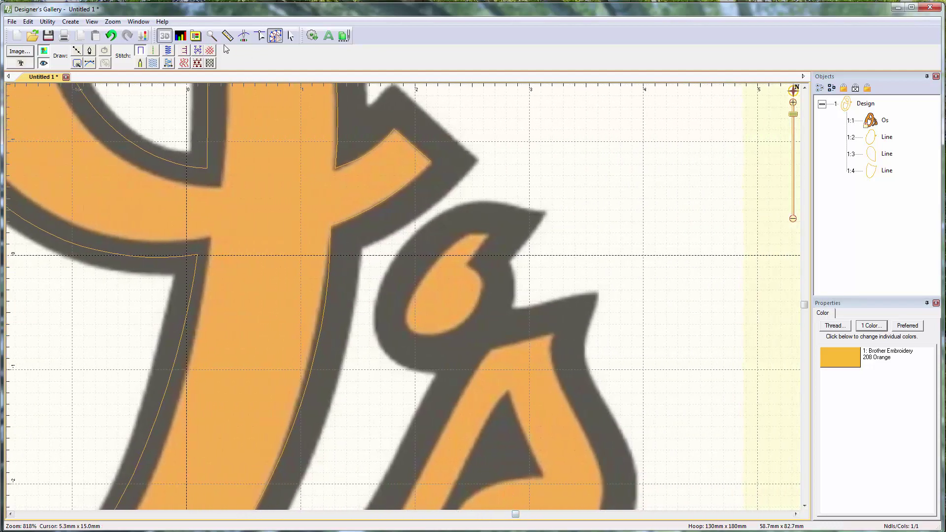
click(140, 62)
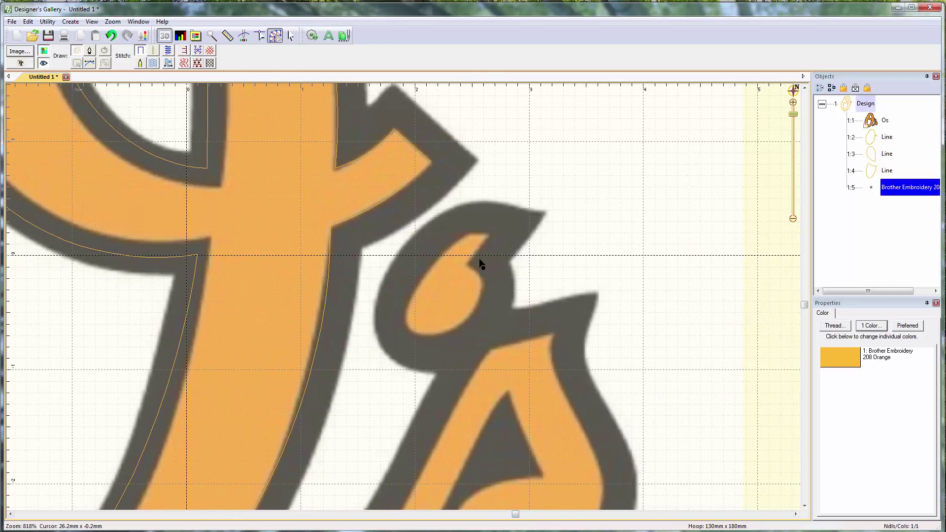
click(465, 233)
click(491, 232)
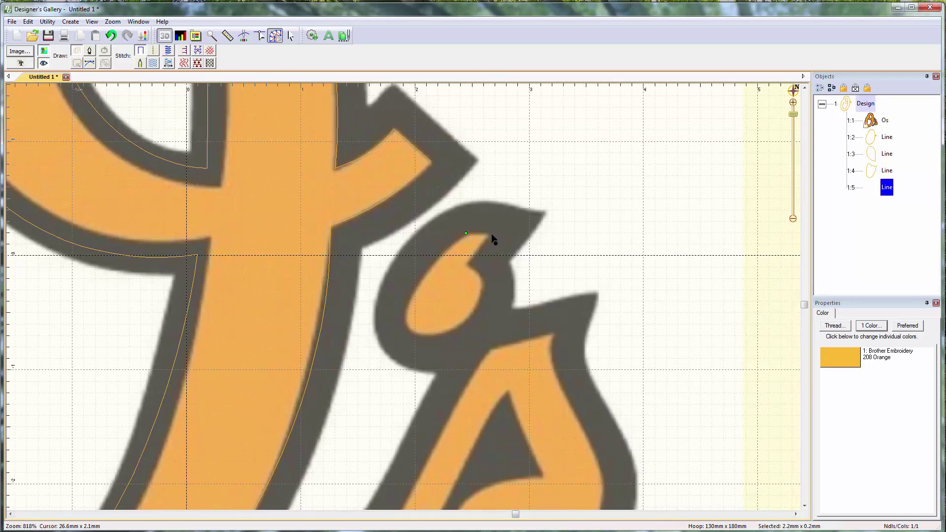
click(466, 262)
click(468, 318)
click(412, 297)
click(104, 50)
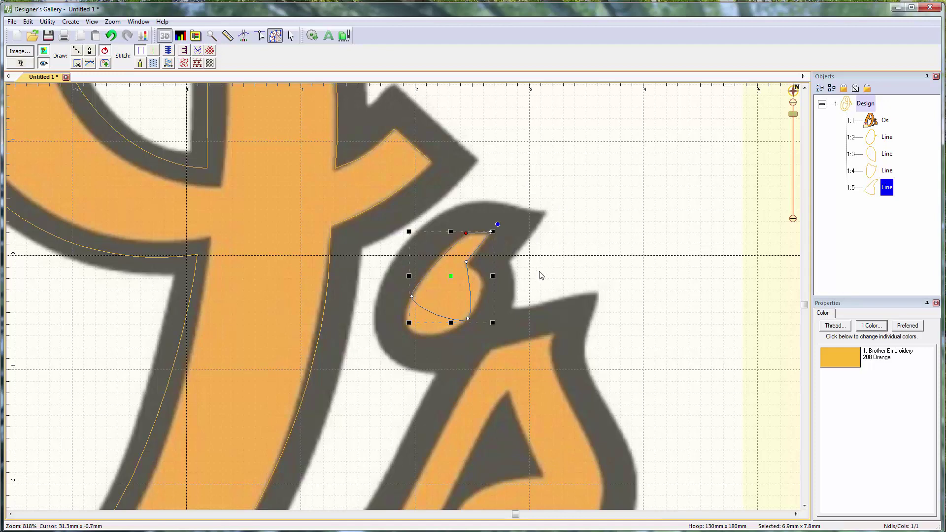
- Curve the right side and bottom of the apostrophe outline around its rounded end using the point handles
click(467, 263)
drag(483, 309, 501, 279)
click(413, 298)
drag(414, 310, 402, 360)
mouse_move(460, 329)
mouse_down()
mouse_move(444, 338)
mouse_move(450, 343)
mouse_up()
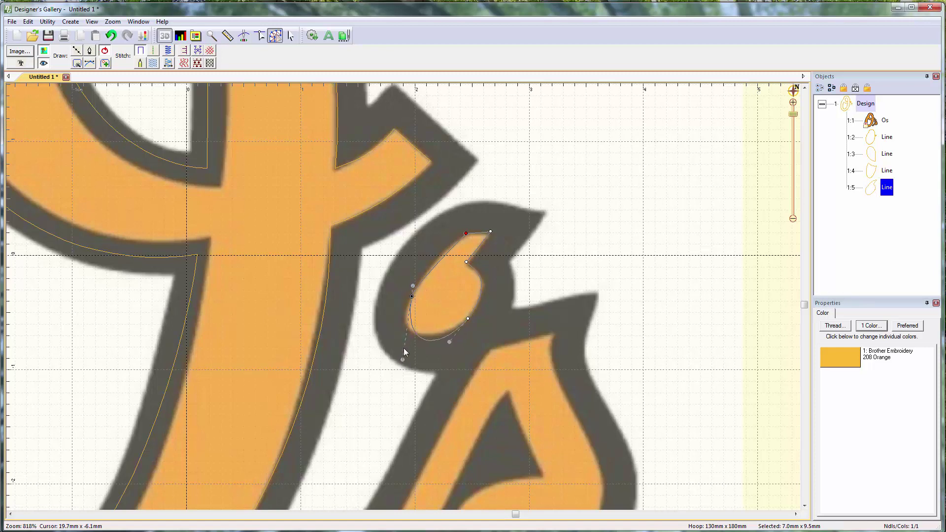
- Refine the left curve of the apostrophe outline, shift its upper-left point slightly, and deselect the shape
drag(400, 360, 385, 340)
drag(466, 233, 459, 236)
drag(416, 285, 418, 279)
click(556, 288)
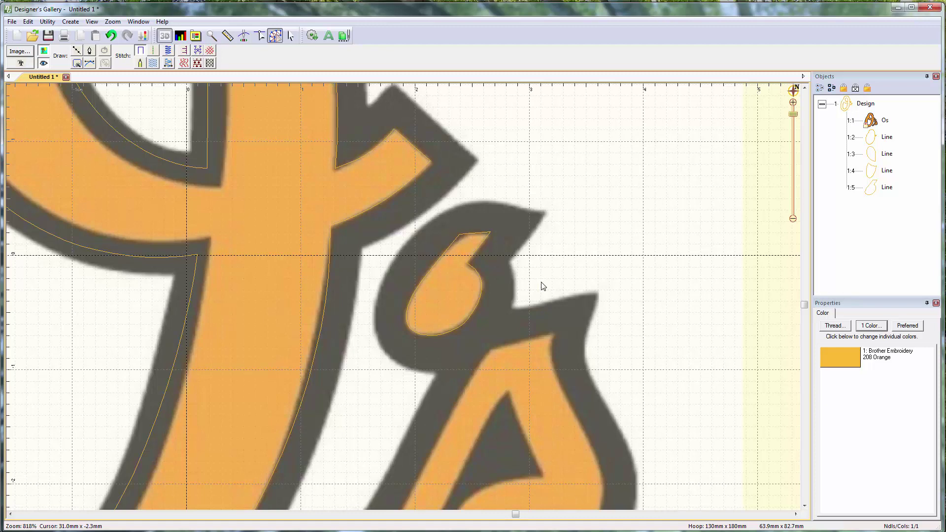
- Start a line outline of the orange s, placing points from its tail up the inner stem, around the notch and to the lobe
scroll(542, 288, down, 5)
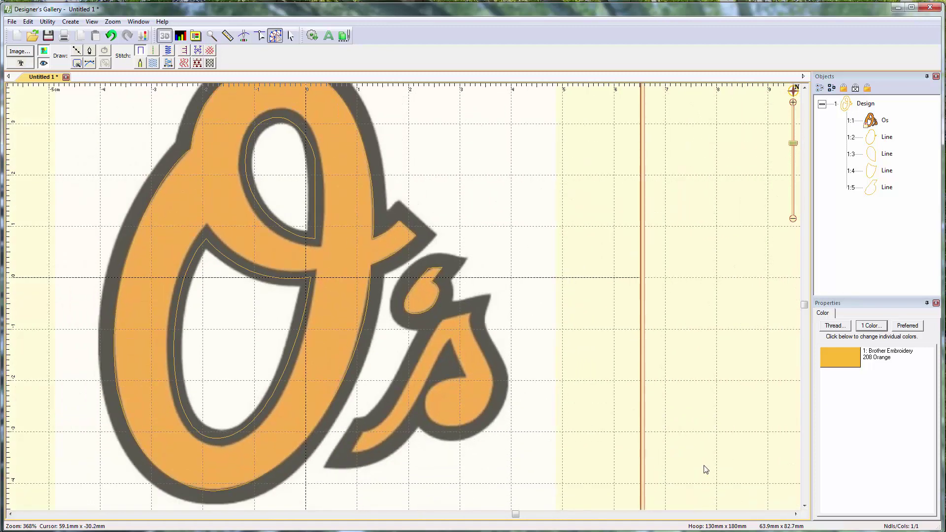
click(805, 506)
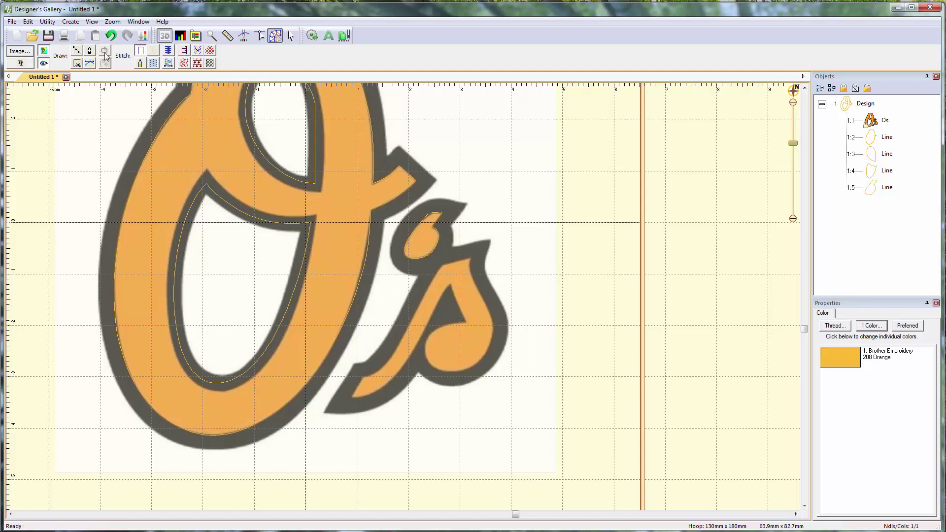
click(89, 51)
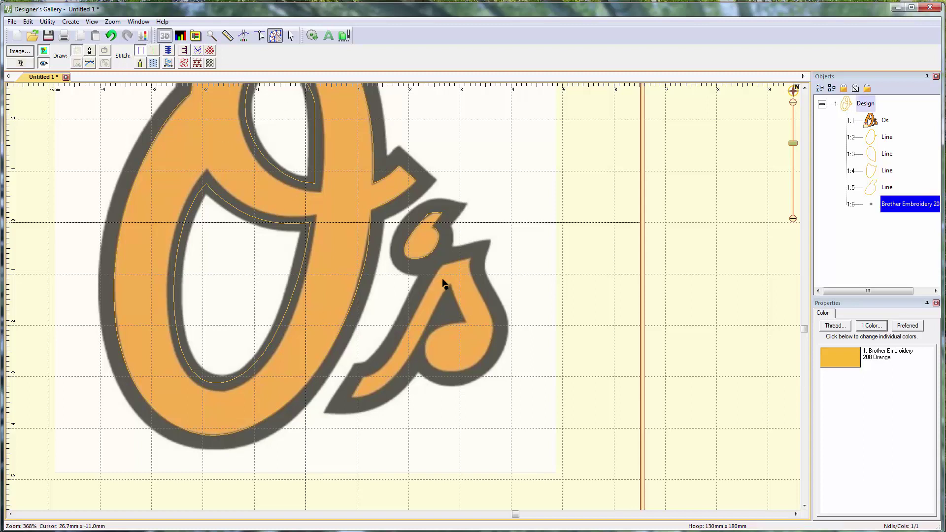
click(365, 377)
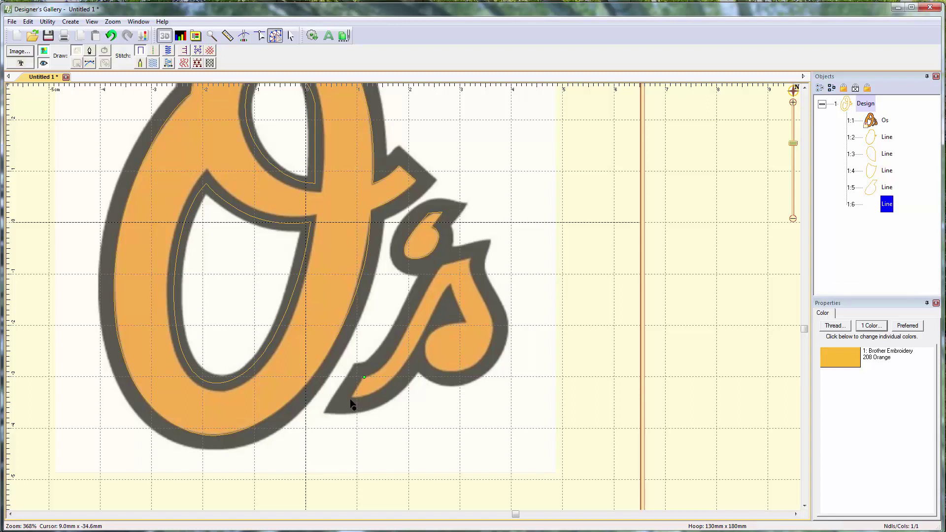
click(352, 397)
click(417, 346)
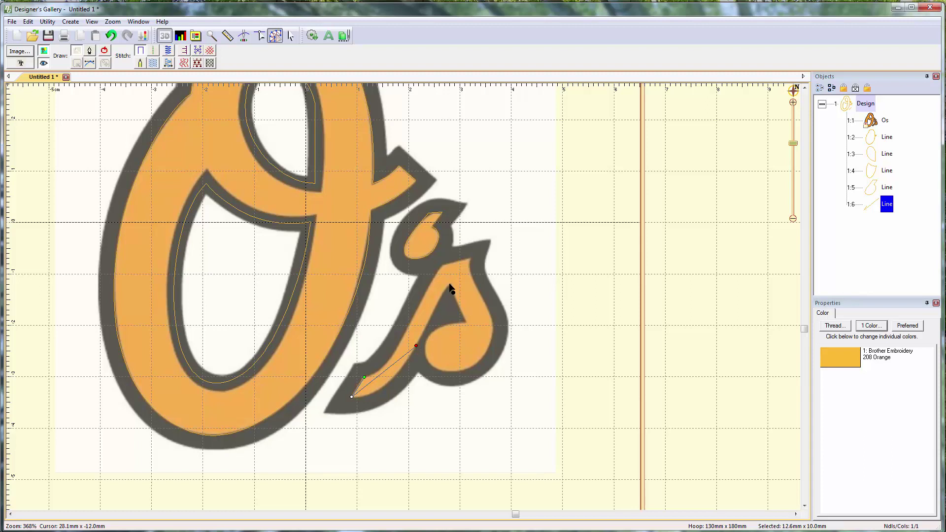
click(450, 285)
click(459, 304)
click(493, 325)
key(BackSpace)
click(436, 367)
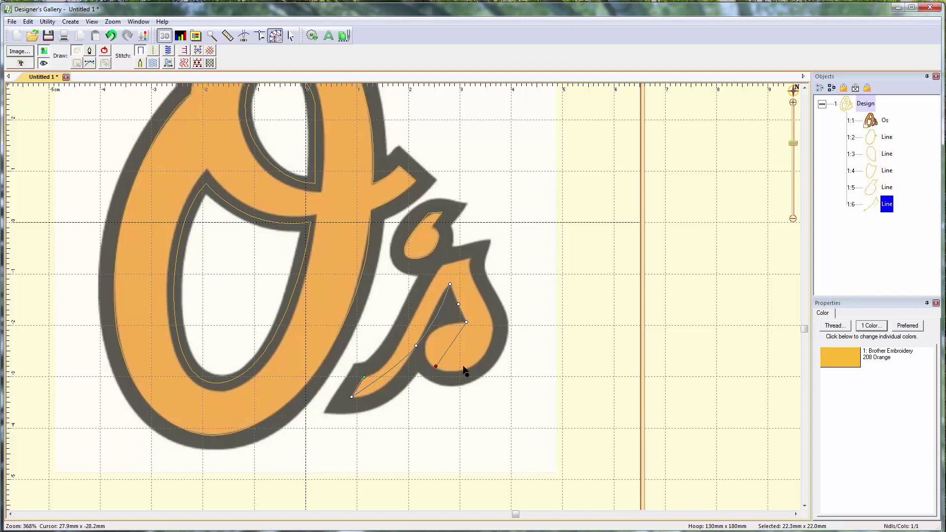
- Continue the s outline up its right side, across the top and down the left of the stem, and close the shape
click(493, 325)
click(471, 277)
click(471, 258)
click(442, 266)
click(390, 359)
click(105, 51)
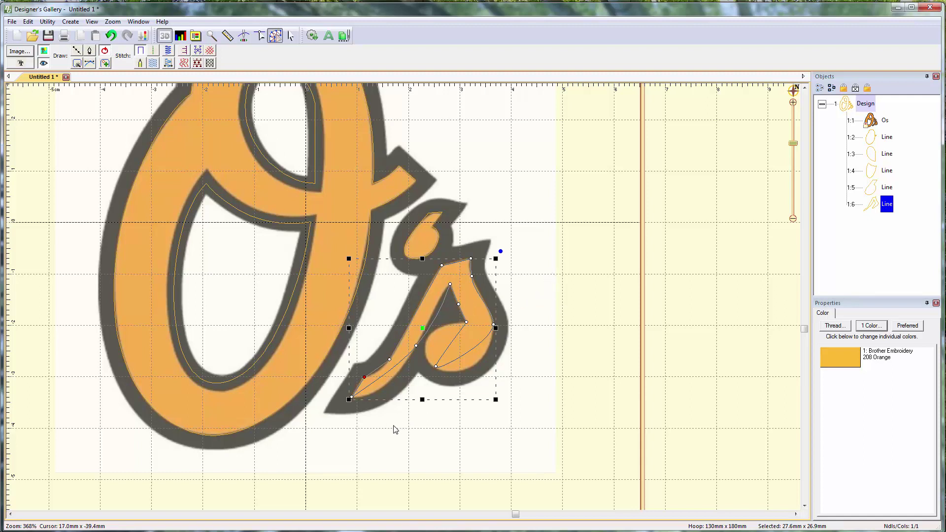
- Adjust the handles along the inner side of the s's stem so the outline follows the tail's lower curve and the stem edge
click(389, 360)
scroll(361, 377, up, 5)
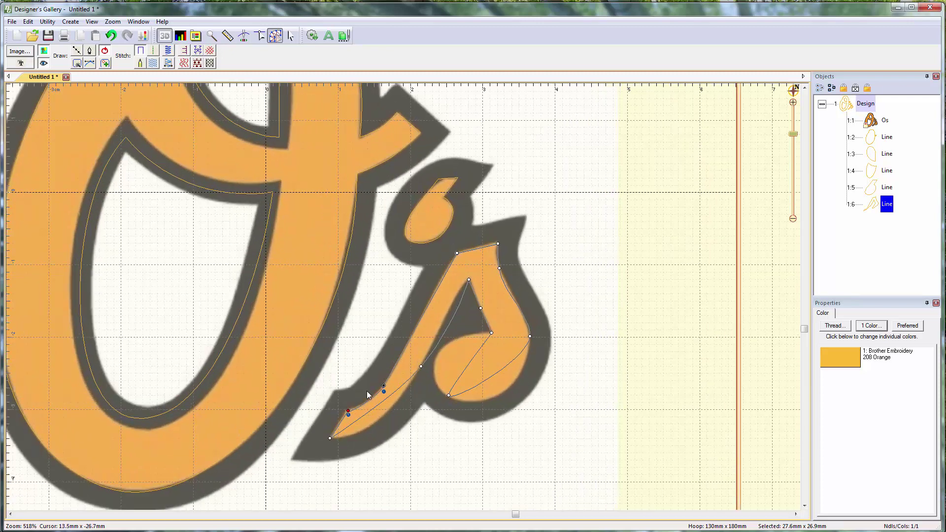
click(805, 506)
click(427, 399)
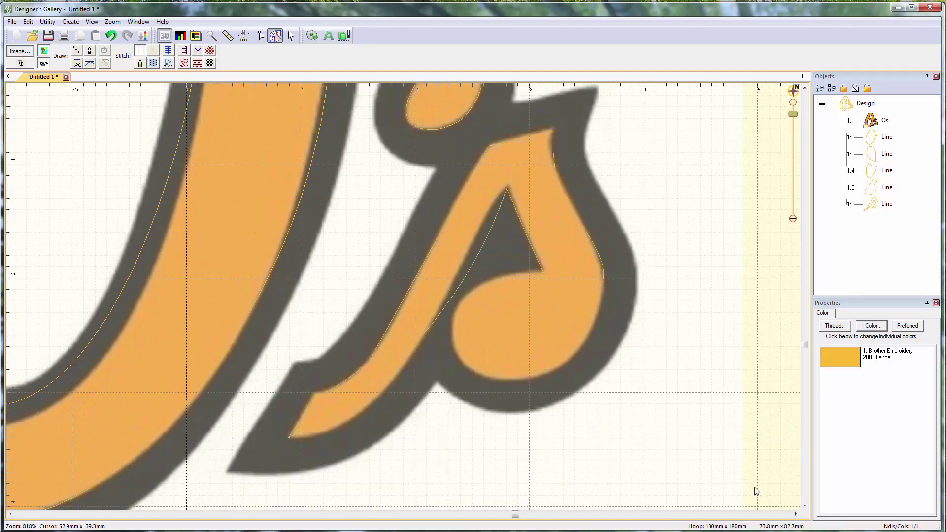
click(345, 379)
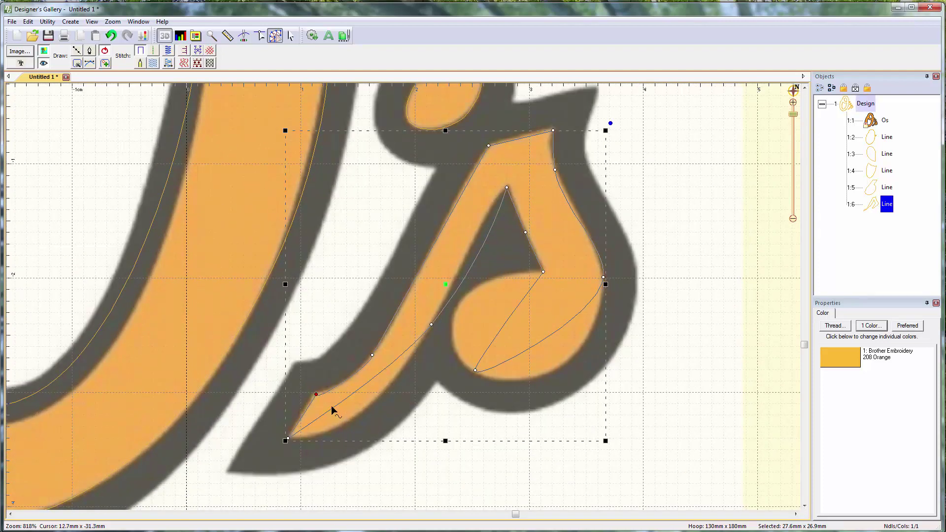
click(431, 325)
drag(391, 375, 373, 428)
drag(363, 441, 363, 450)
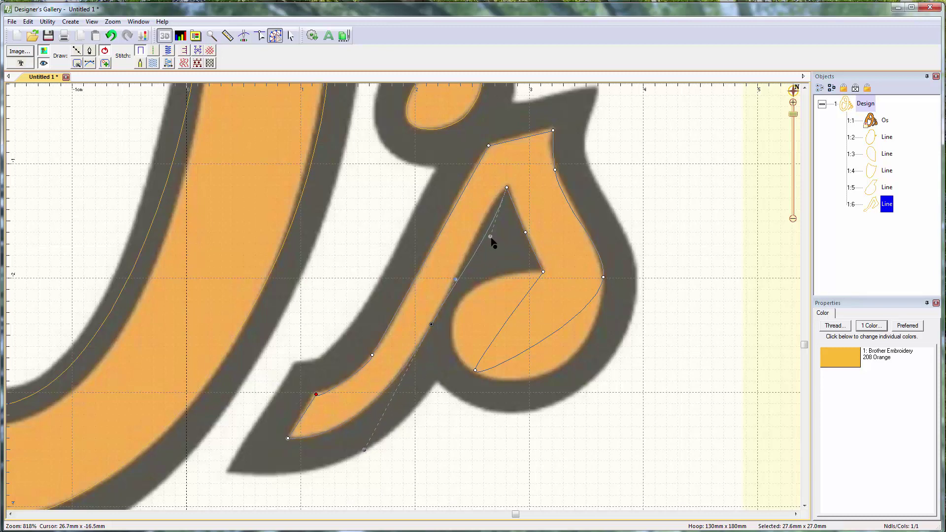
drag(490, 238, 470, 230)
- Curve the outline around the left side of the s's round lobe using the handles at its lower-left point and inner notch corner
drag(474, 365, 402, 306)
drag(536, 262, 494, 251)
click(112, 36)
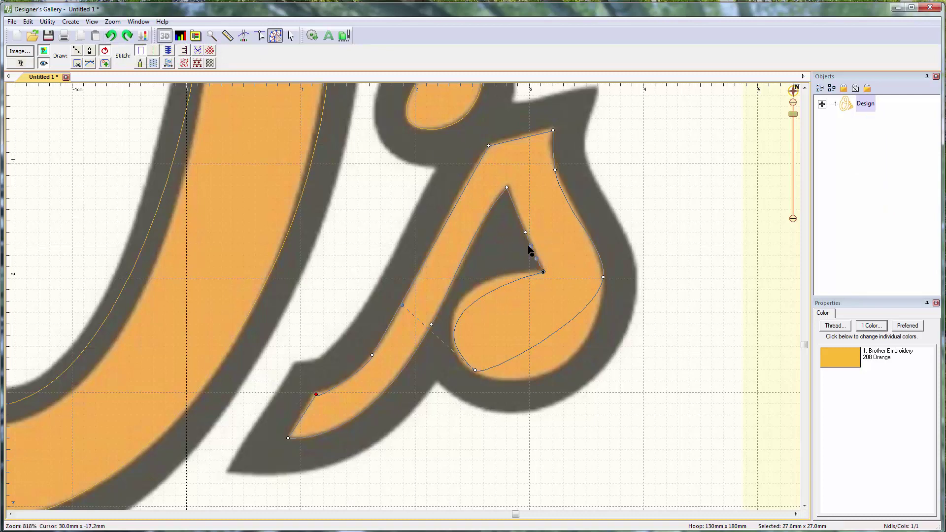
drag(530, 246, 513, 253)
click(112, 37)
drag(495, 289, 488, 283)
click(544, 272)
drag(539, 259, 522, 260)
- Round the outline along the bottom and lower-right edge of the s's lobe with the handles of its end points
click(475, 371)
drag(483, 380, 495, 391)
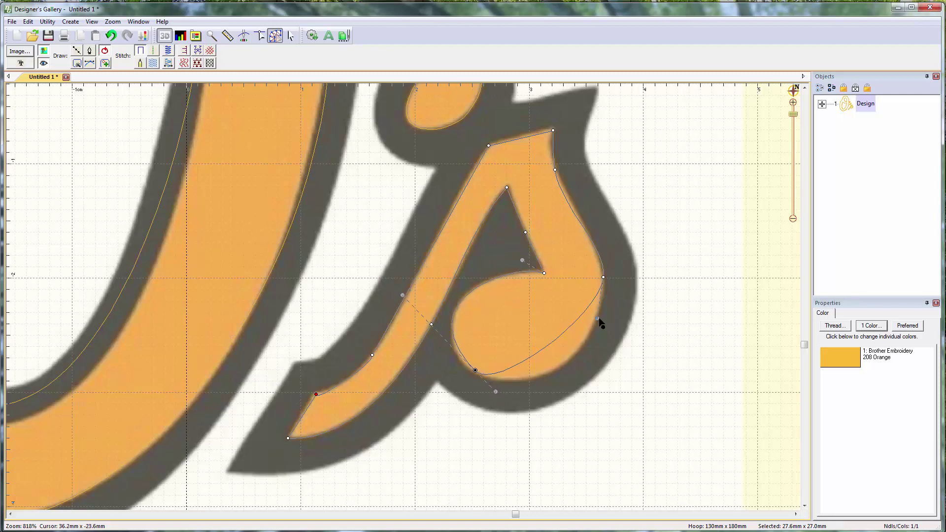
drag(597, 319, 596, 394)
- Refine the handles of the point on the s's upper right edge, check the outline's fit, and deselect the shape
click(555, 170)
mouse_move(561, 208)
mouse_down()
mouse_move(565, 217)
mouse_move(571, 207)
mouse_up()
drag(552, 143, 548, 145)
click(620, 157)
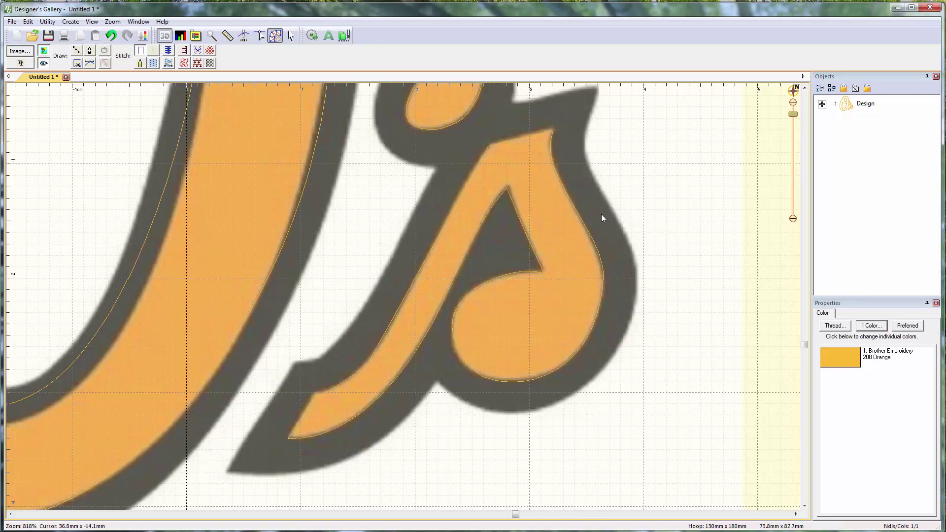
click(585, 227)
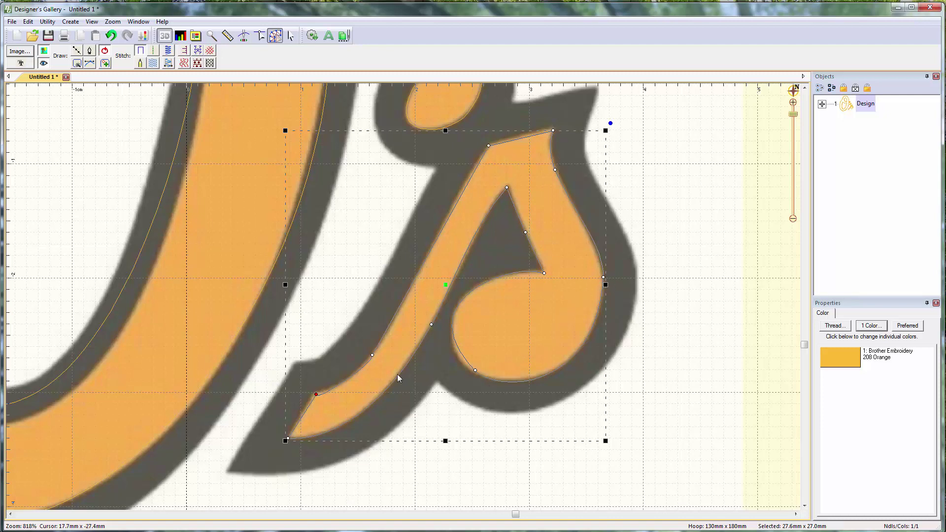
click(609, 368)
- Expand the design's object list and select all five line outlines, leaving out the Os image
scroll(398, 339, down, 5)
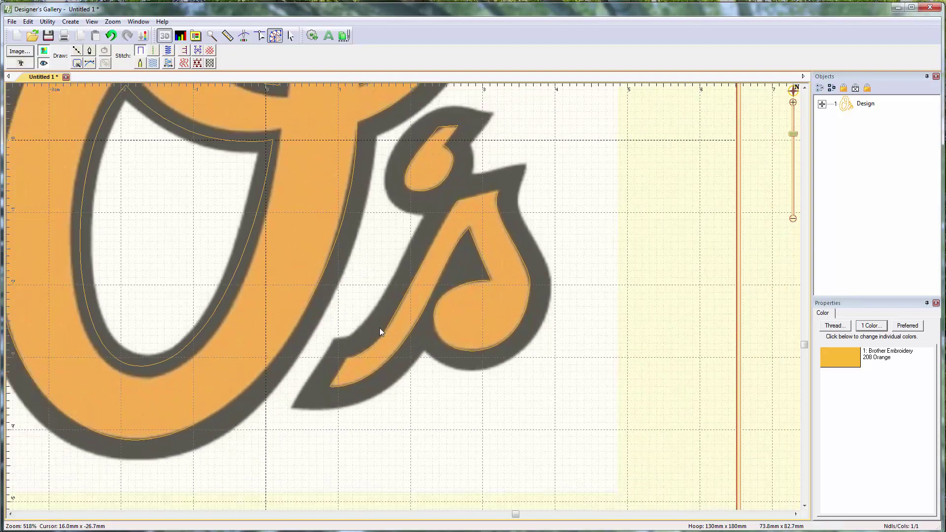
click(805, 88)
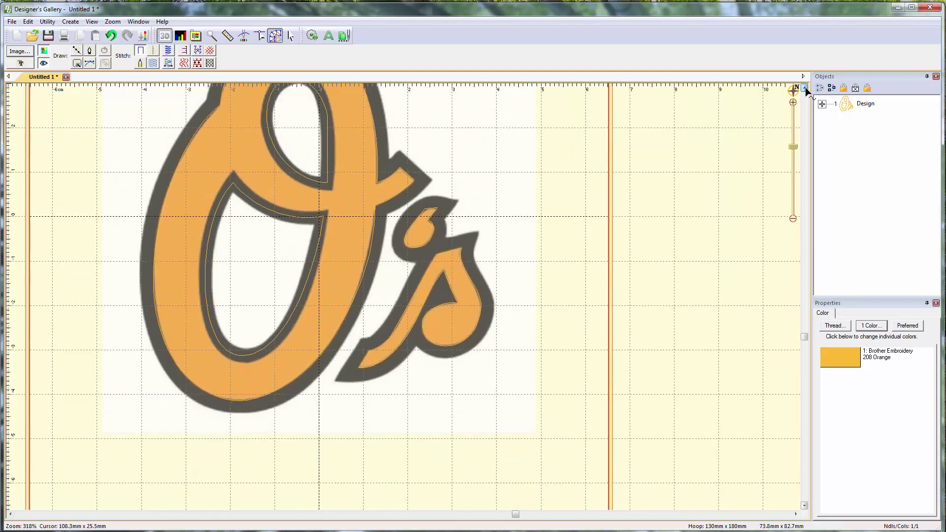
click(10, 514)
scroll(335, 378, down, 2)
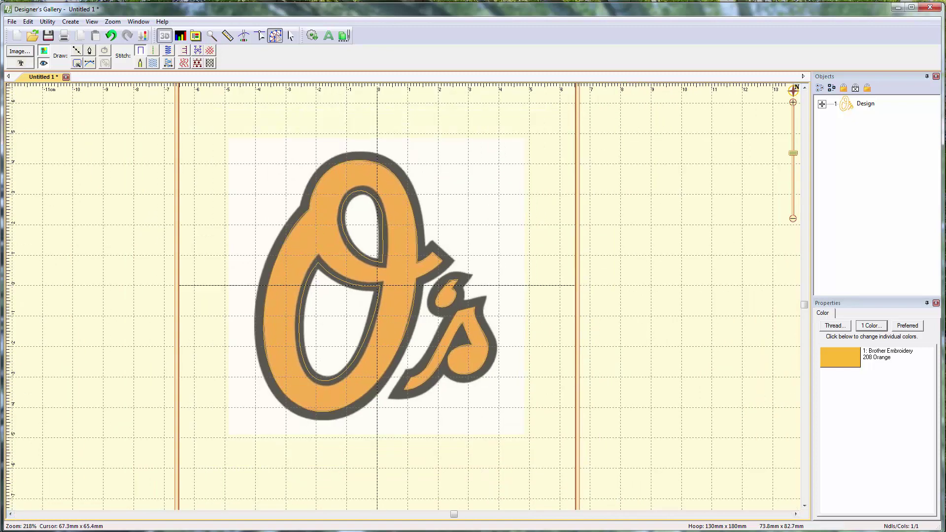
click(822, 104)
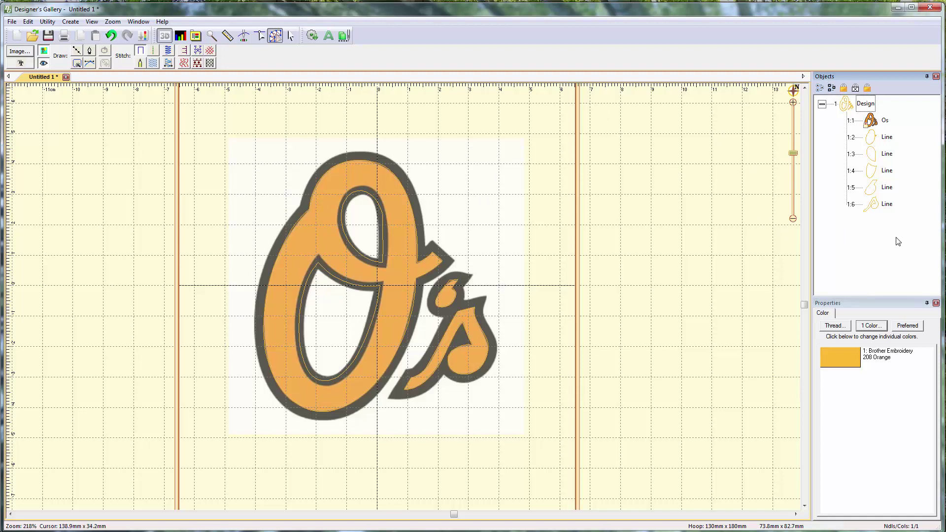
drag(896, 239, 840, 134)
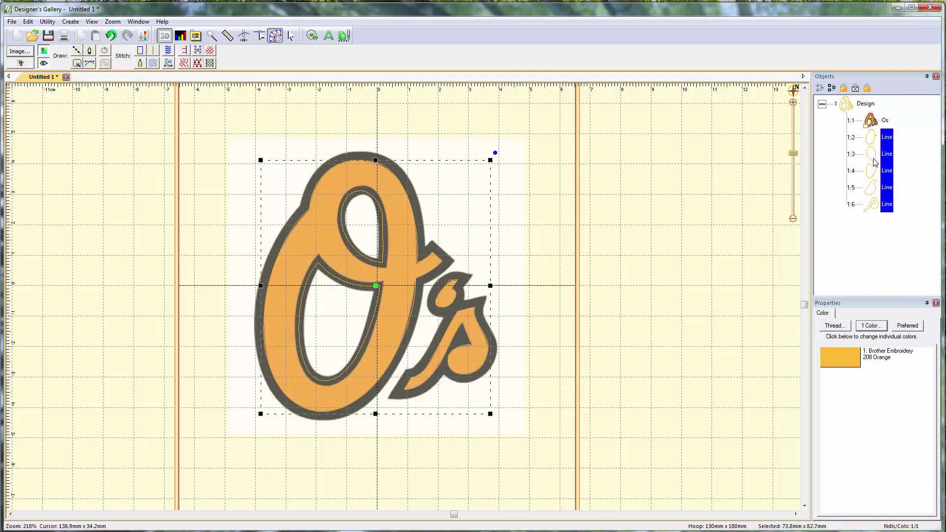
- Copy the five selected orange line outlines and paste duplicates of them into the design
click(82, 39)
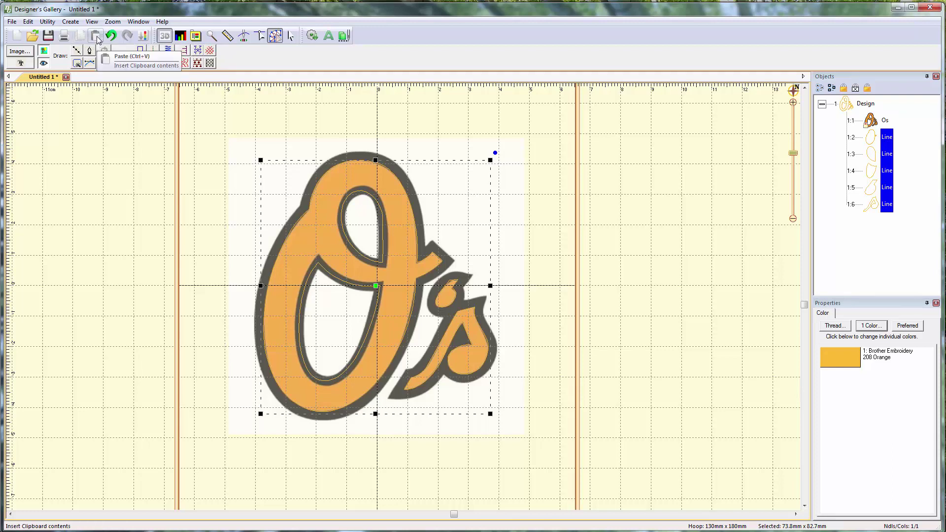
click(97, 39)
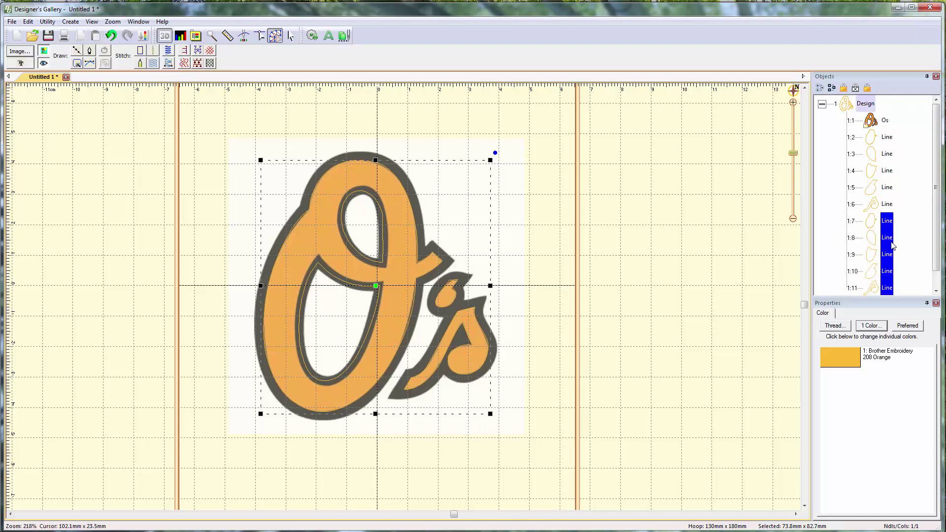
drag(939, 203, 938, 238)
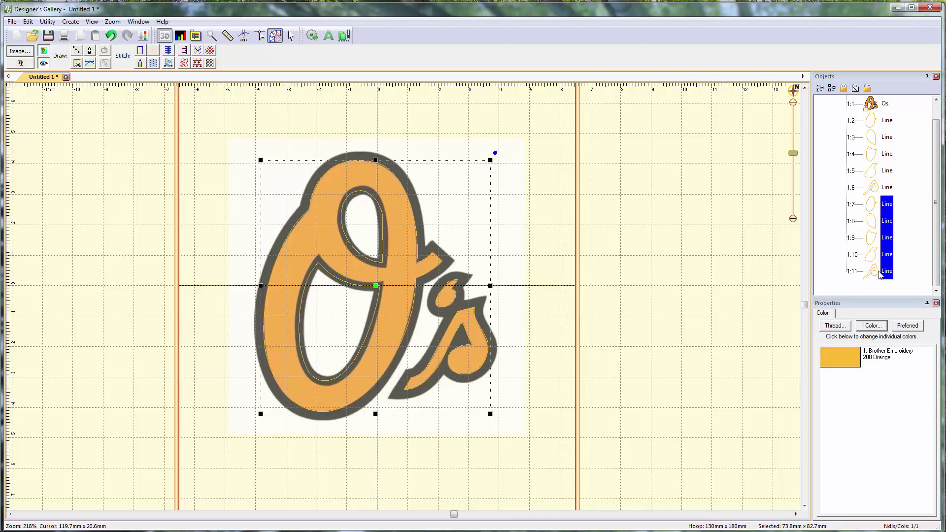
- Change the thread colour of the five duplicated outlines to Brother Embroidery 100 Black
click(846, 360)
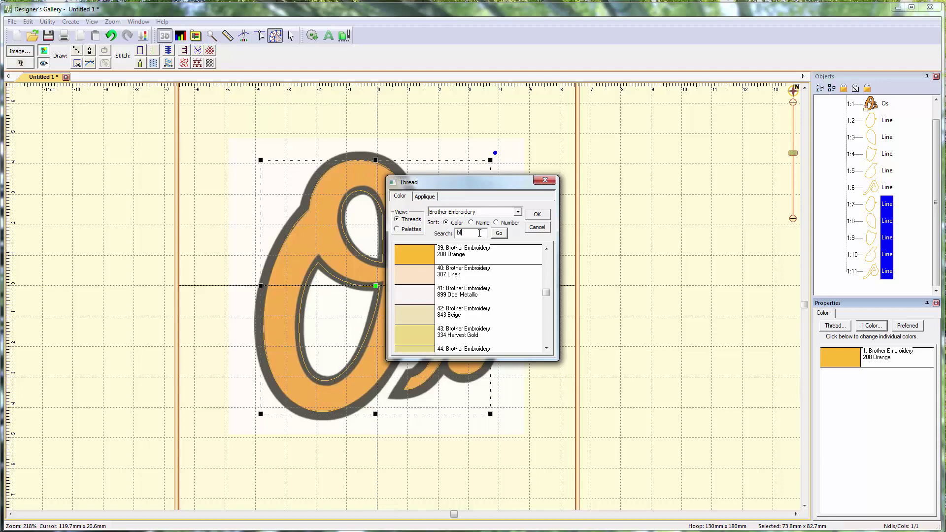
key(Return)
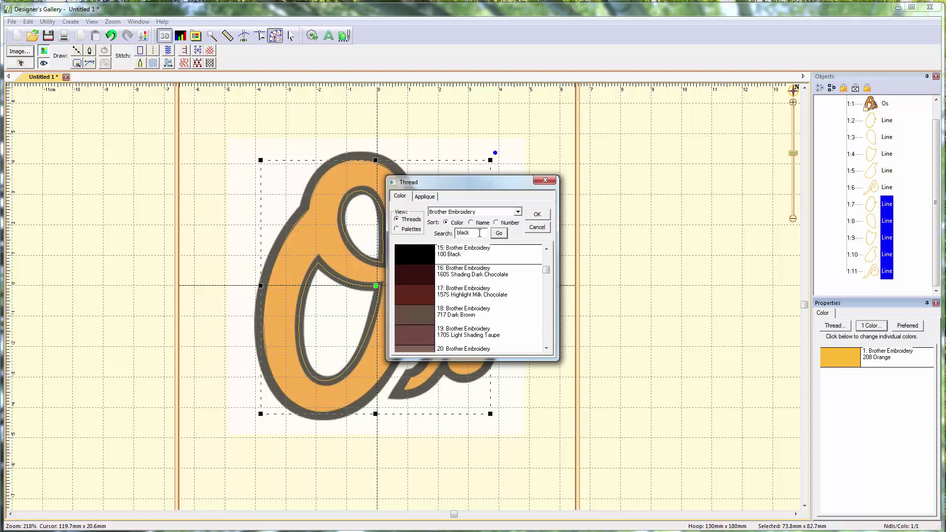
click(412, 257)
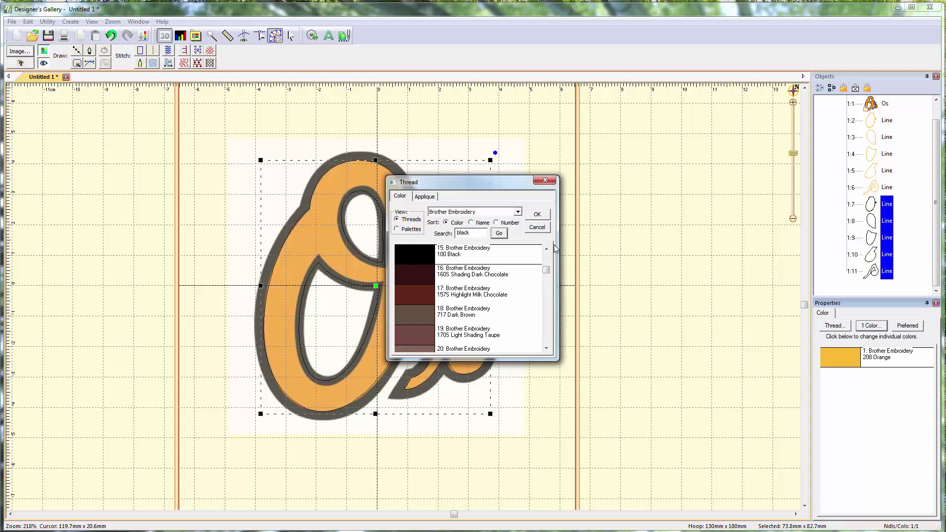
click(536, 215)
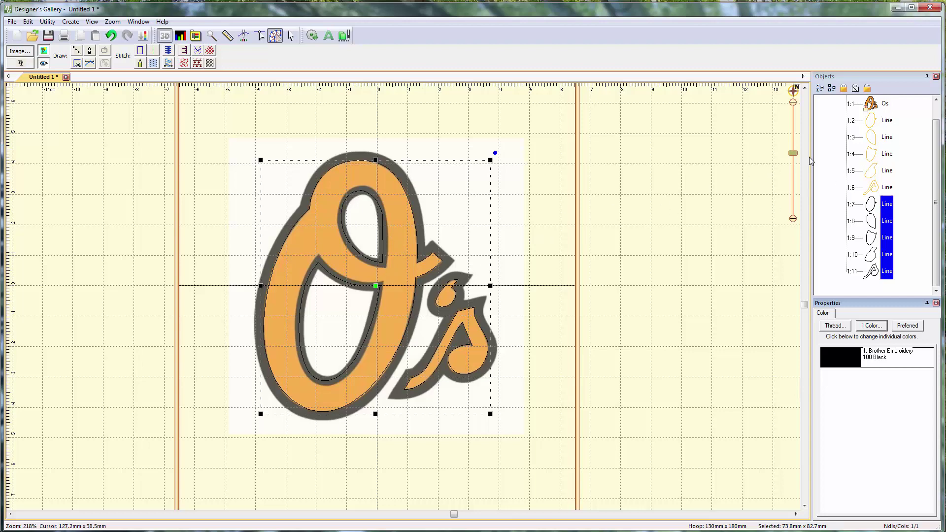
- Combine the orange O outline and the orange outlines of its two openings into one shape with holes
click(887, 121)
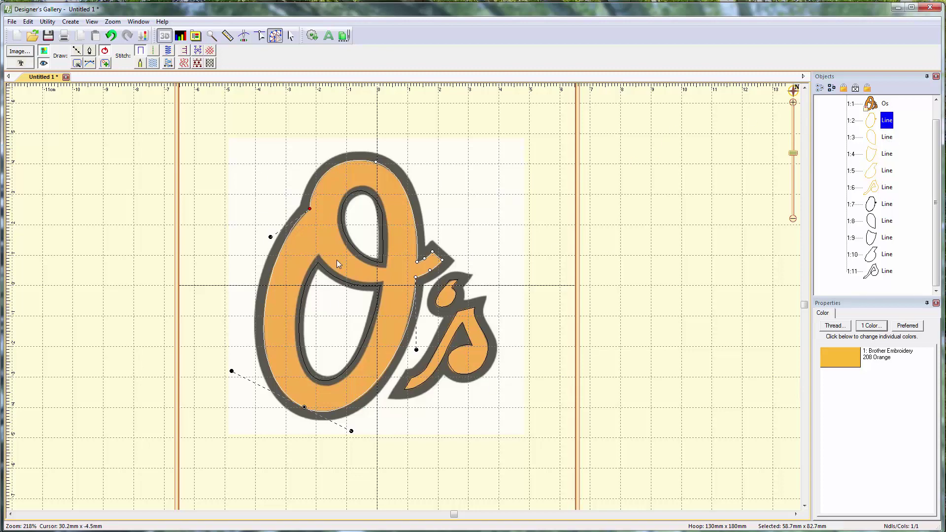
drag(939, 157, 939, 140)
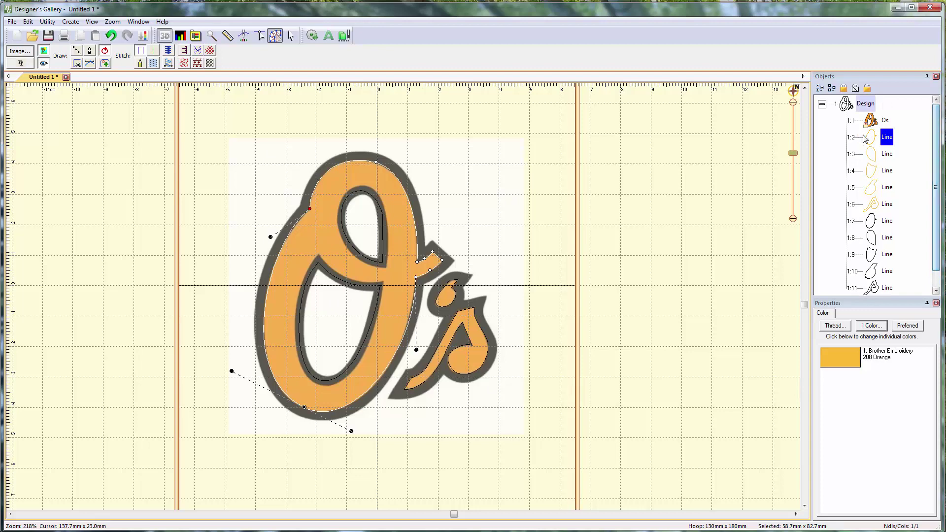
click(886, 156)
click(891, 171)
click(887, 142)
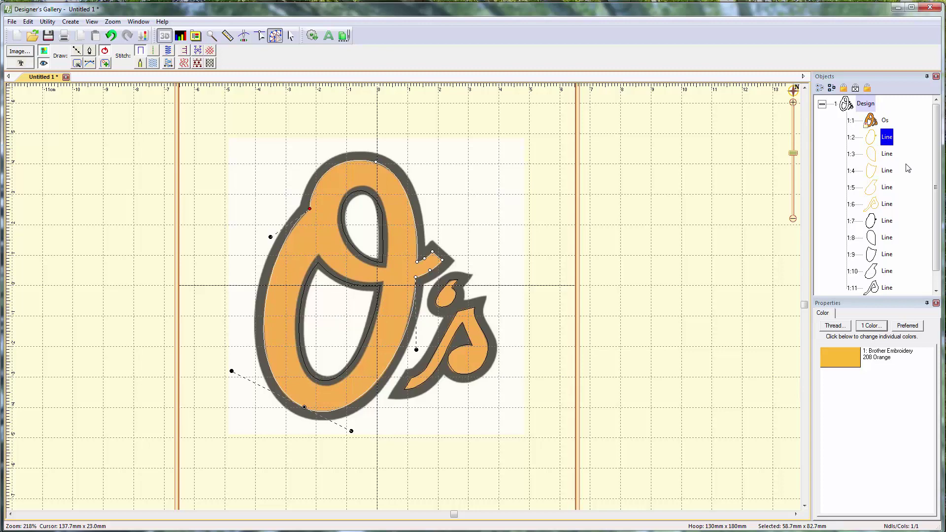
shift+click(890, 156)
shift+click(887, 170)
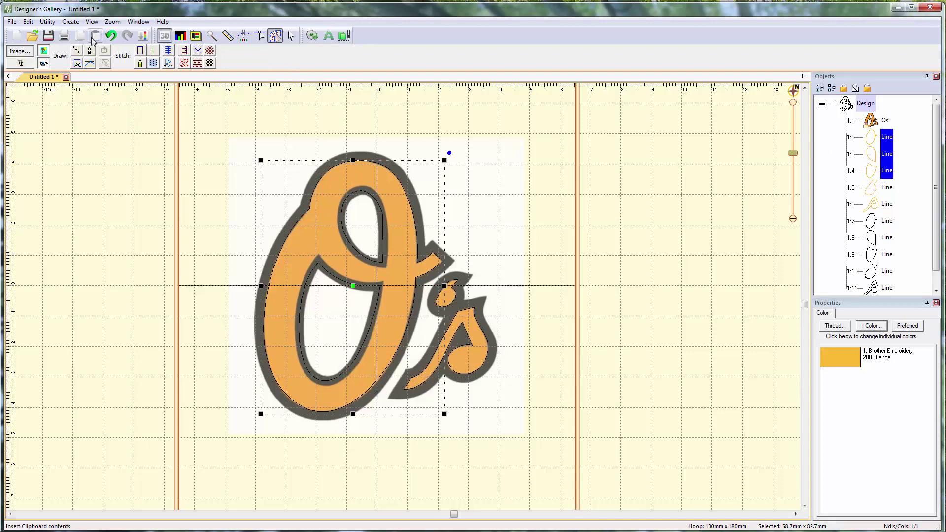
click(70, 23)
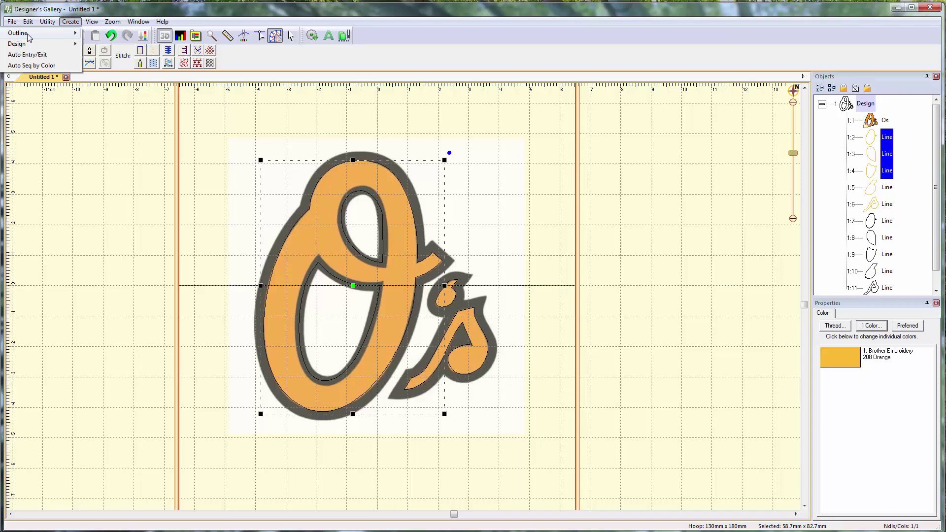
mouse_move(47, 22)
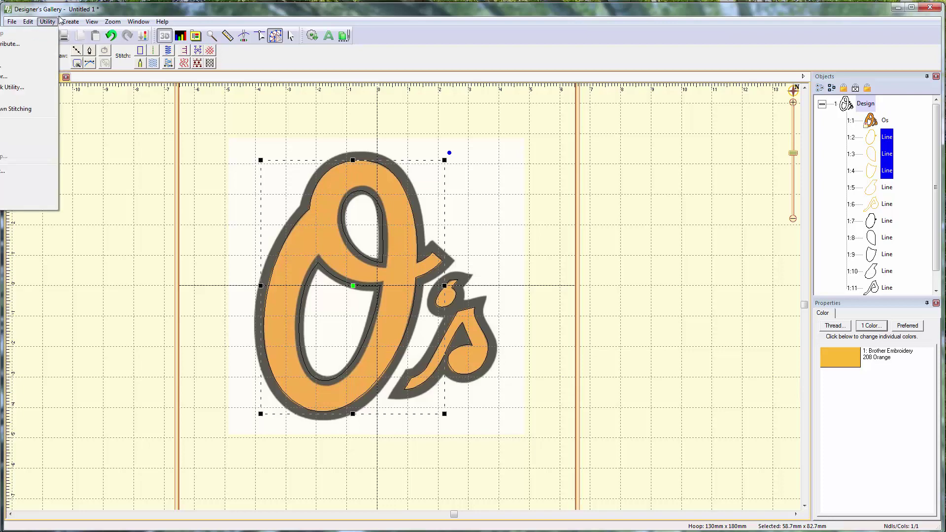
drag(122, 10, 220, 11)
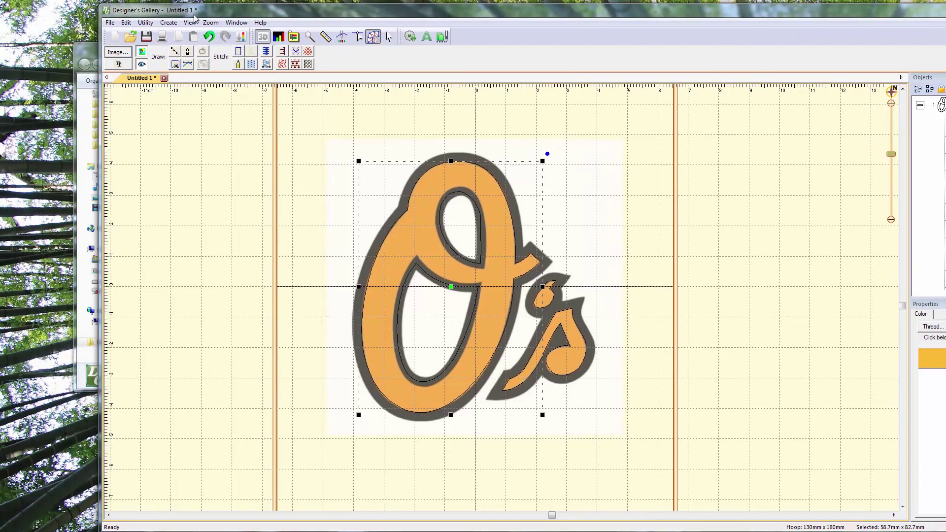
click(169, 22)
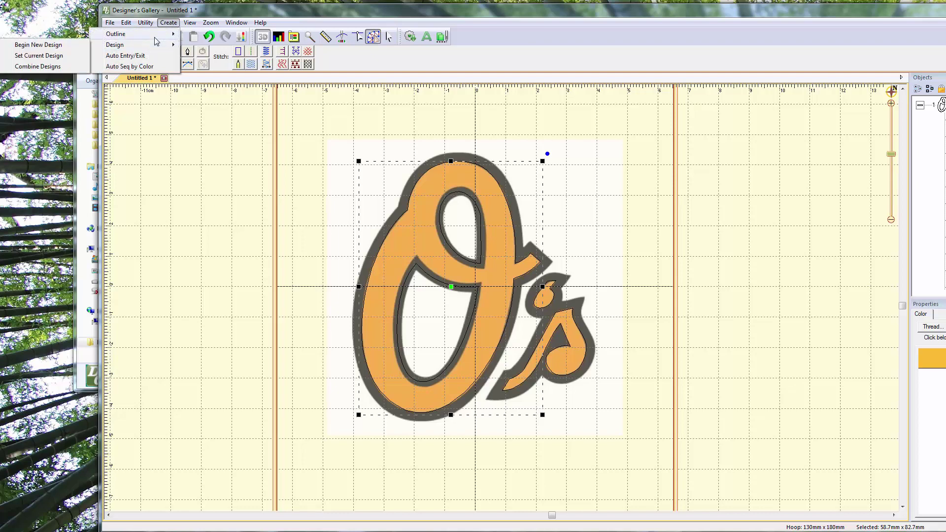
mouse_move(138, 33)
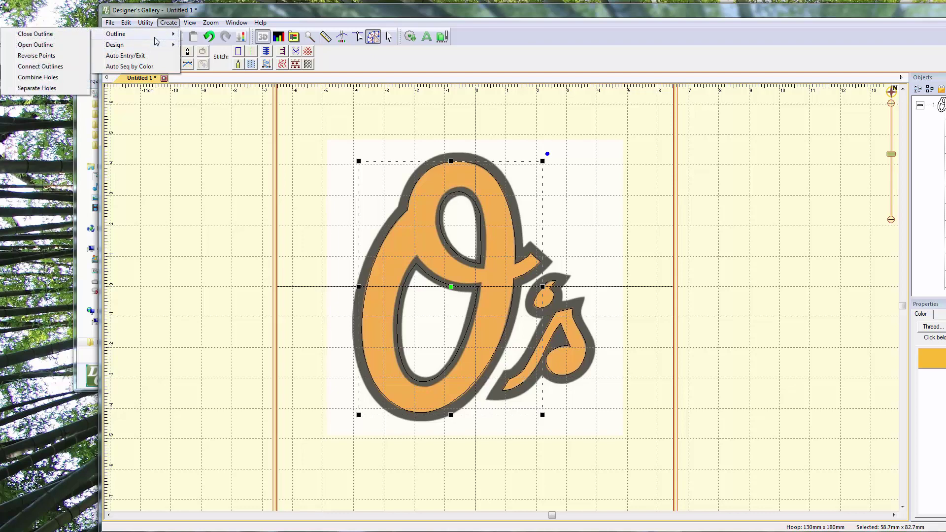
click(53, 79)
drag(329, 17, 232, 14)
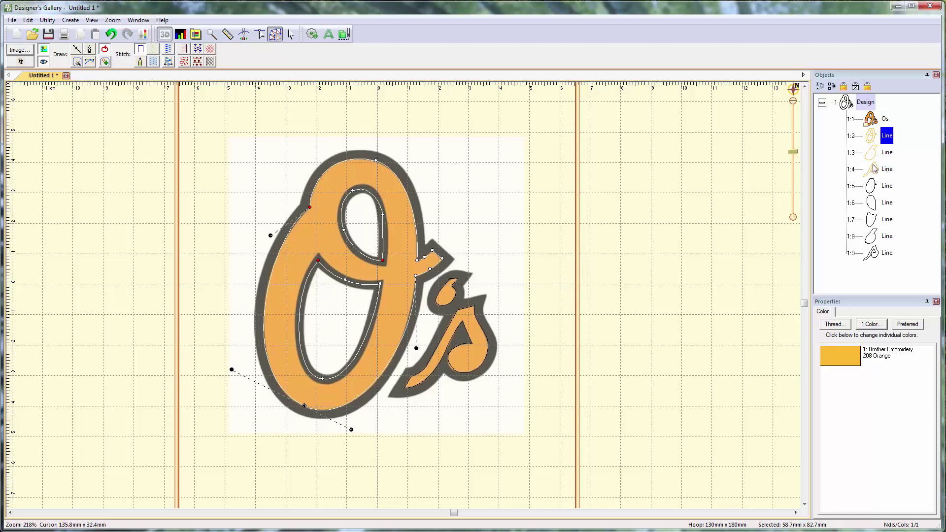
- Convert the three orange outlines of the O, apostrophe and s into fill stitches
key(ctrl+a)
click(866, 277)
click(891, 140)
shift+click(892, 155)
shift+click(891, 171)
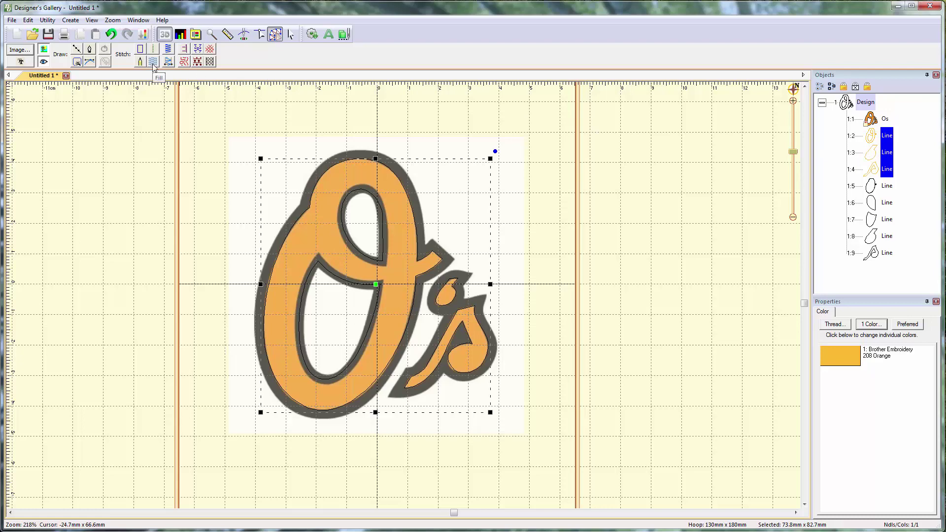
click(153, 63)
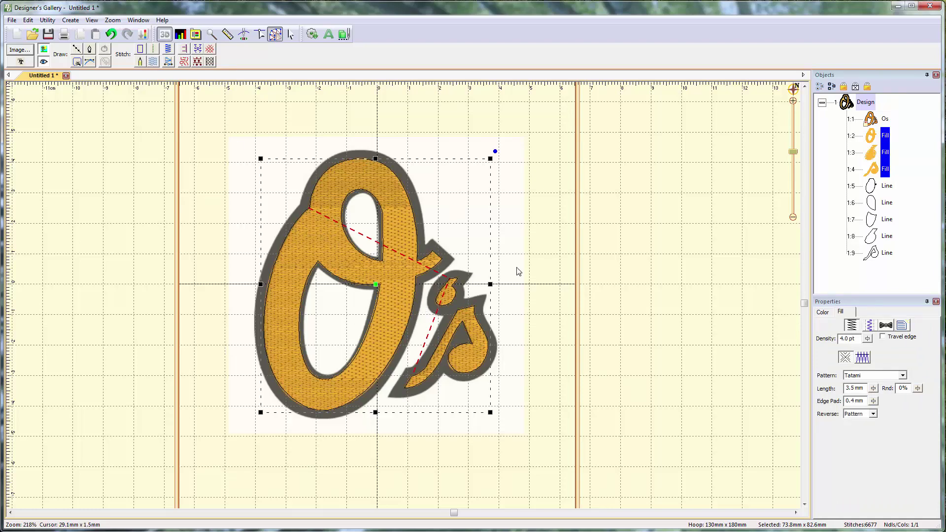
- Convert the five black line outlines into satin borders and deselect them
click(893, 191)
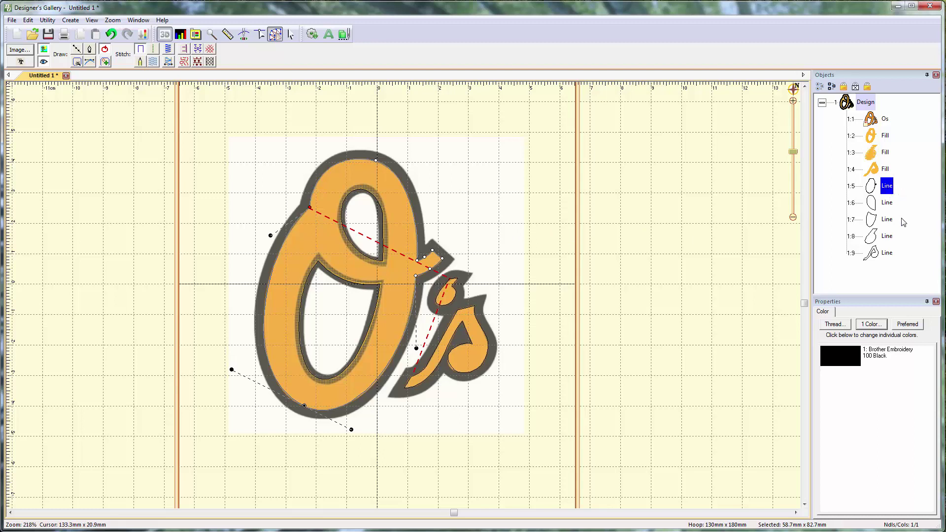
drag(892, 207, 892, 252)
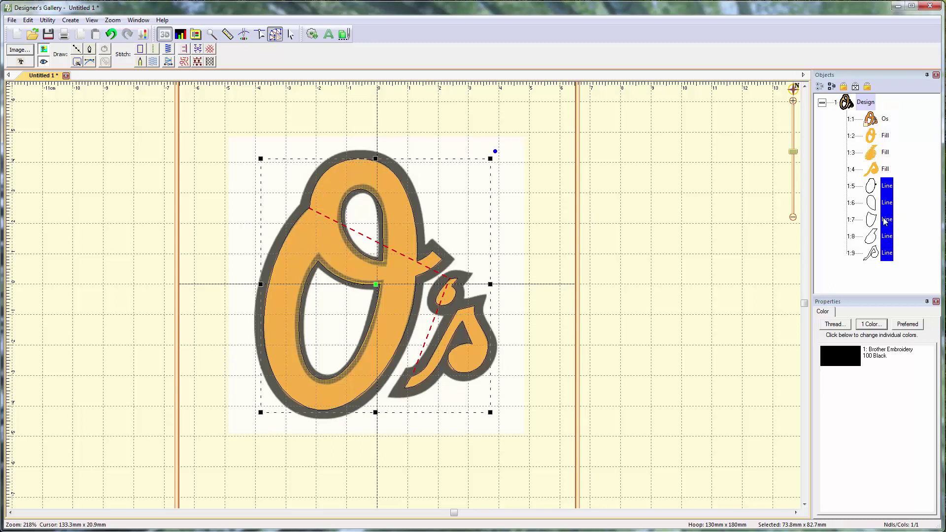
click(168, 49)
click(559, 178)
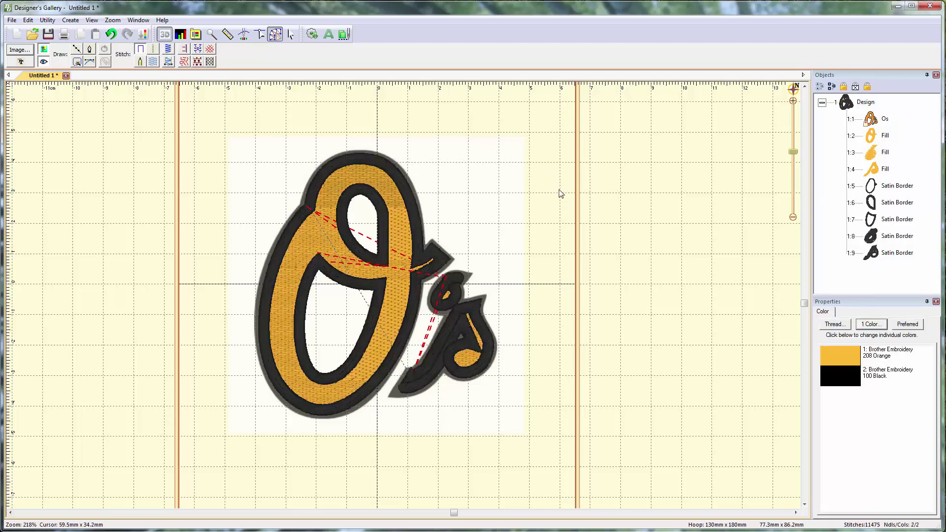
- Turn off 3D stitch rendering and examine the satin borders around the O, apostrophe and s up close
scroll(481, 307, up, 4)
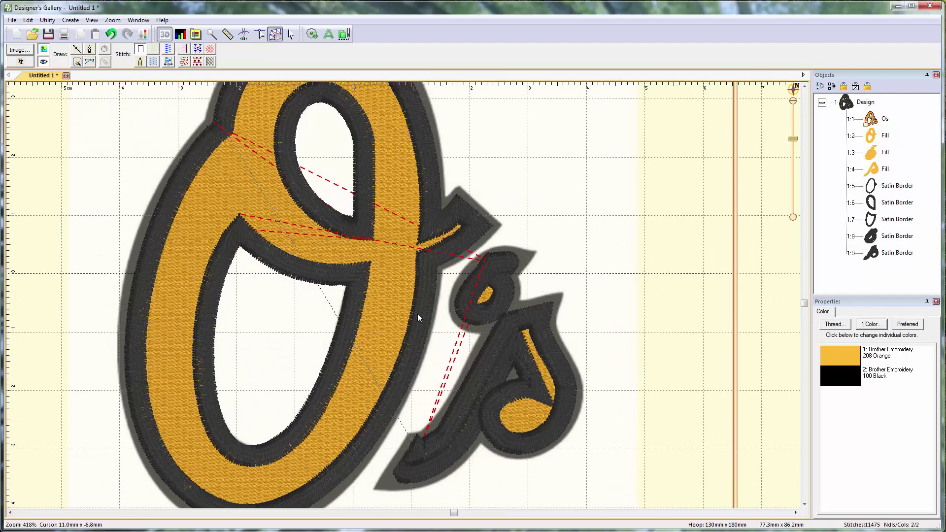
scroll(417, 311, down, 3)
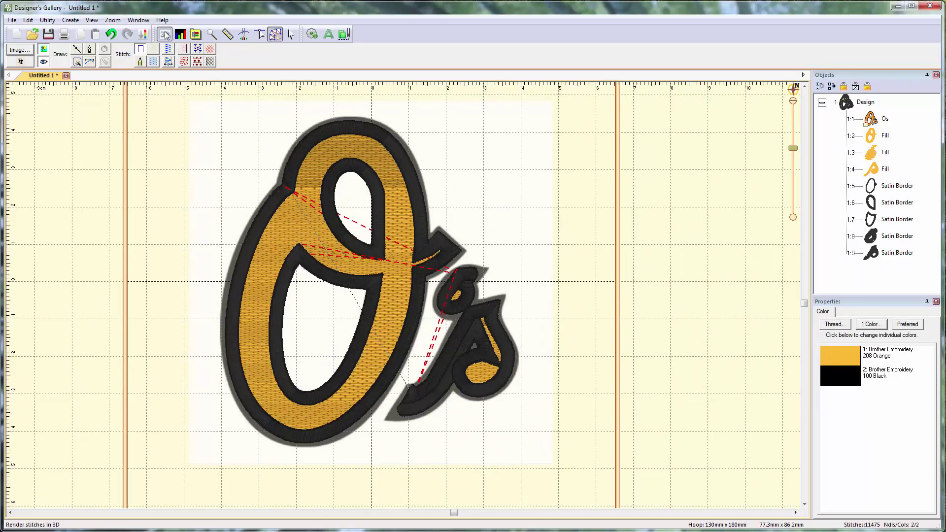
click(166, 35)
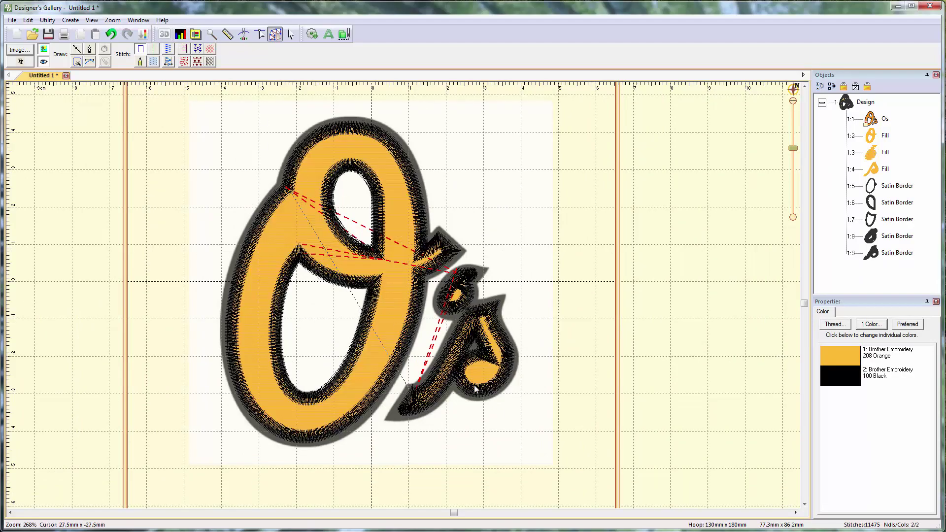
scroll(460, 379, up, 5)
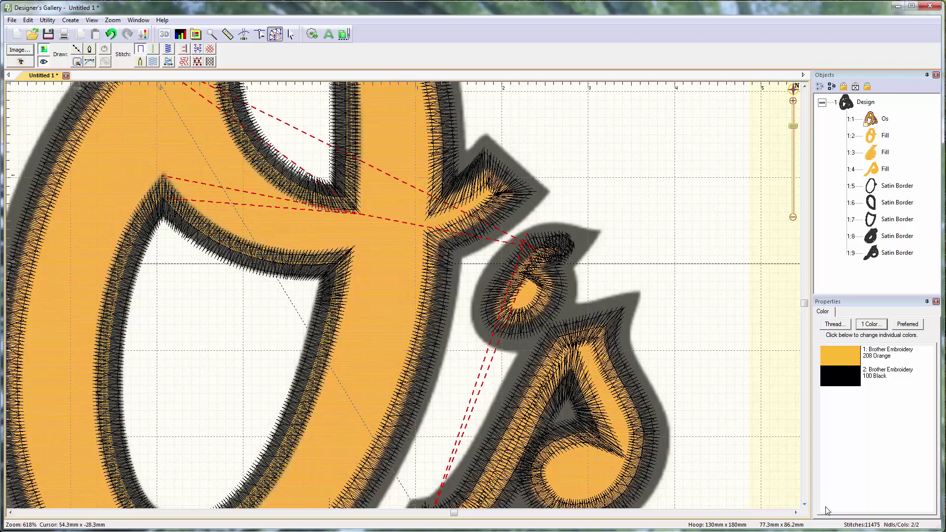
scroll(483, 383, down, 5)
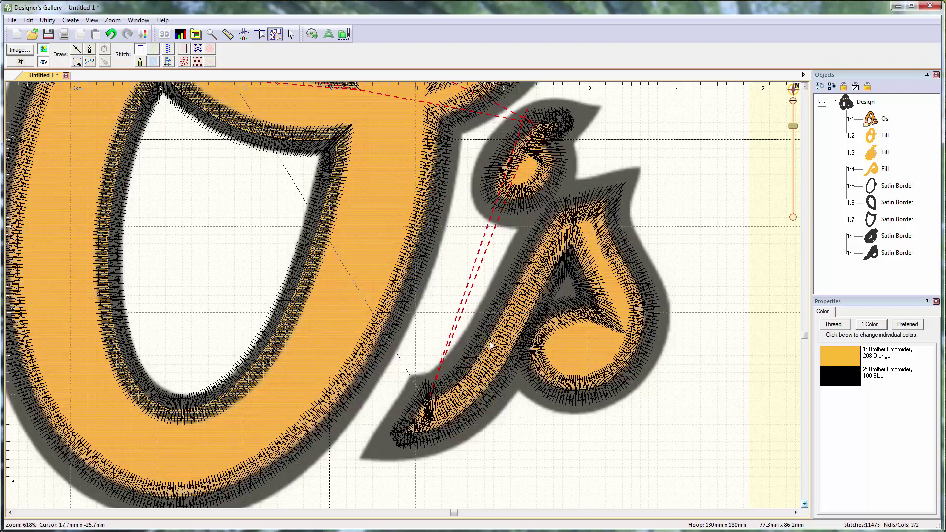
ctrl+scroll(527, 320, down, 3)
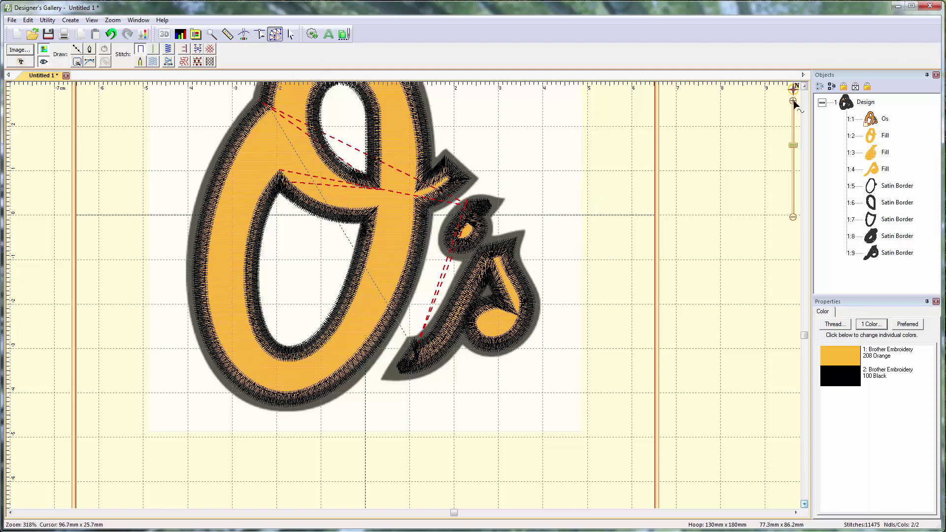
- Try enlarging the whole design to about 97.3 × 108.5 mm, undo the resize, and deselect the design
key(ctrl+a)
scroll(553, 169, down, 2)
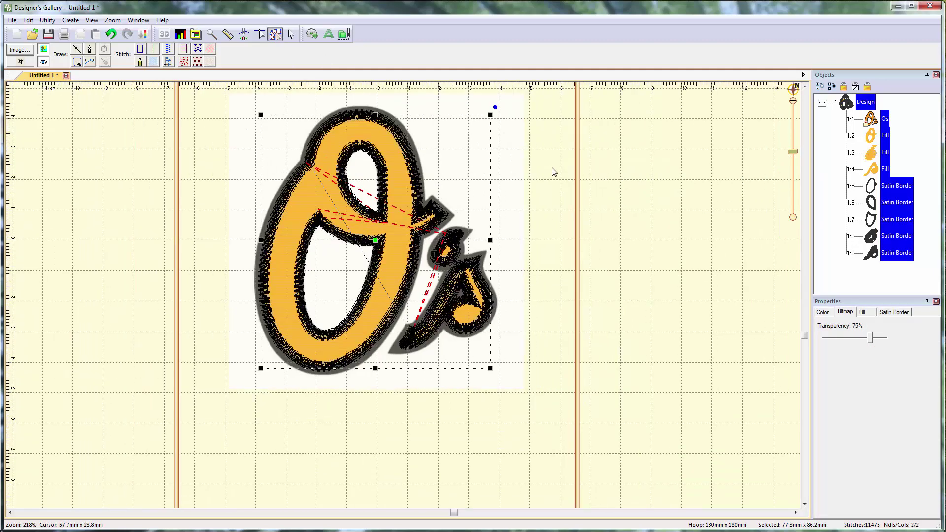
scroll(515, 266, down, 1)
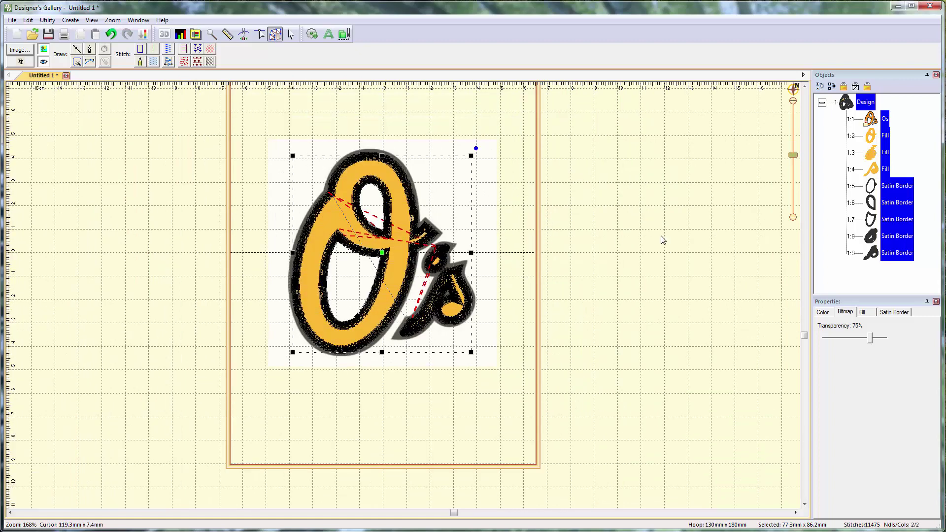
drag(470, 352, 515, 380)
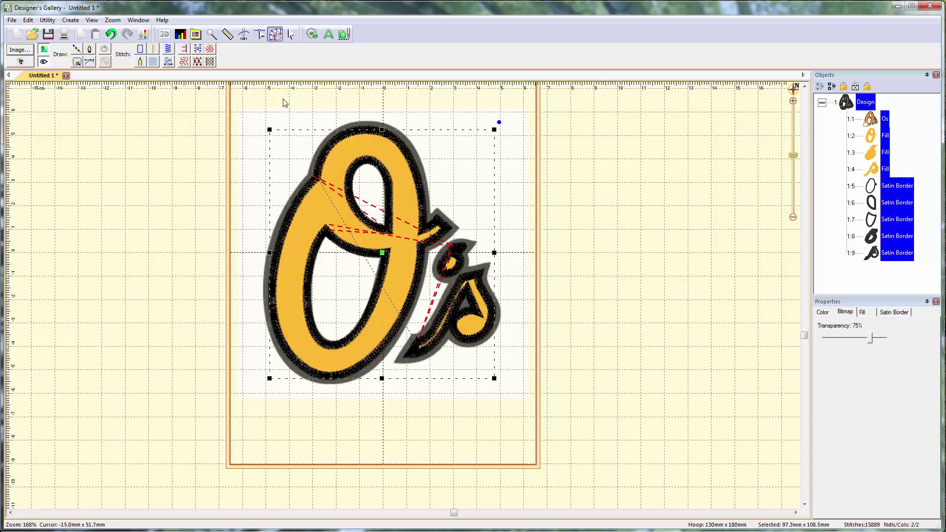
click(111, 34)
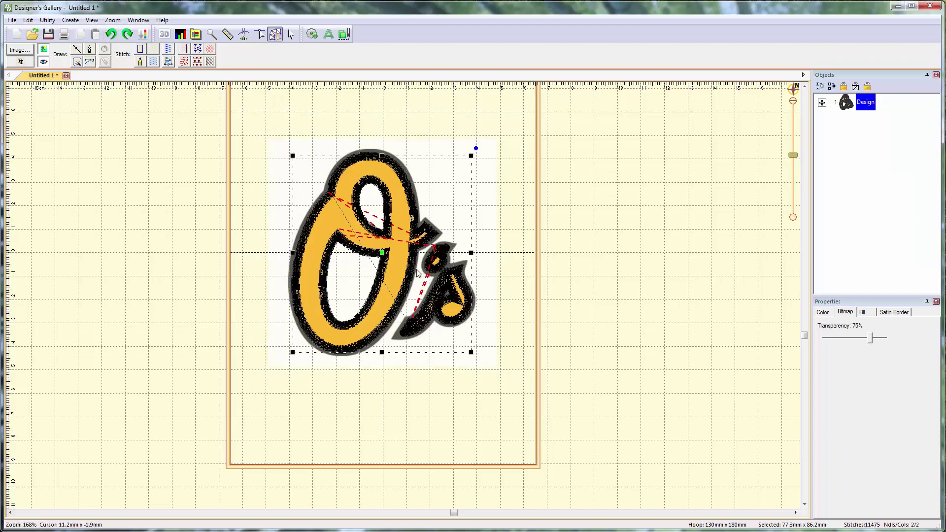
click(502, 266)
- Inspect the satin border stitches on the s and expand the design's object list
scroll(501, 267, up, 5)
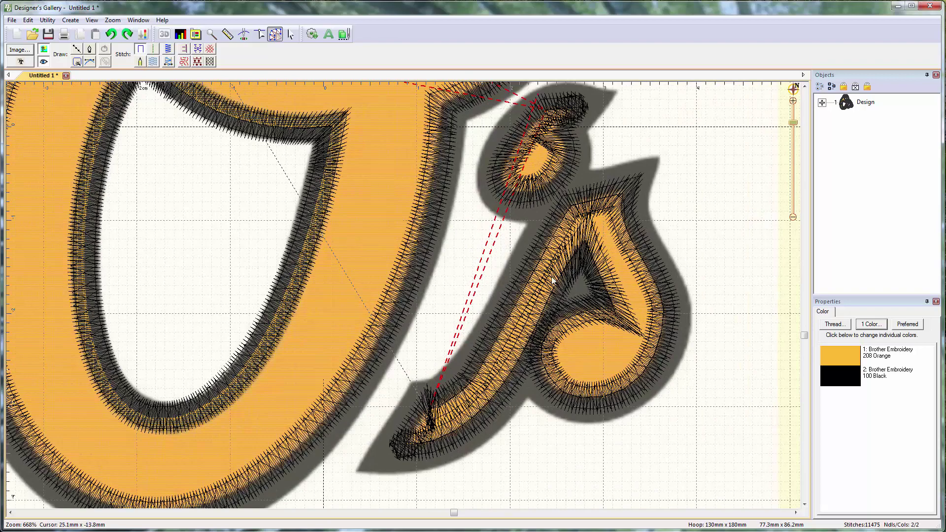
scroll(513, 329, down, 4)
scroll(457, 295, up, 1)
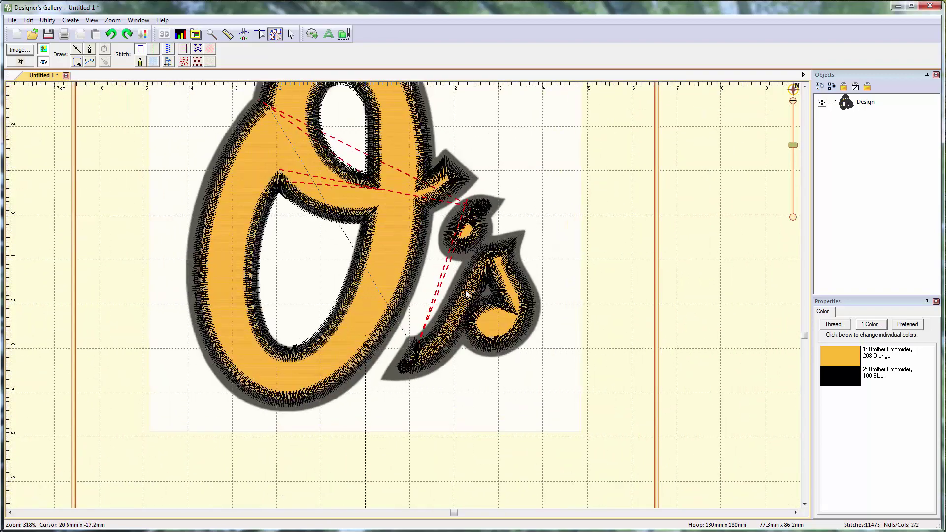
click(823, 103)
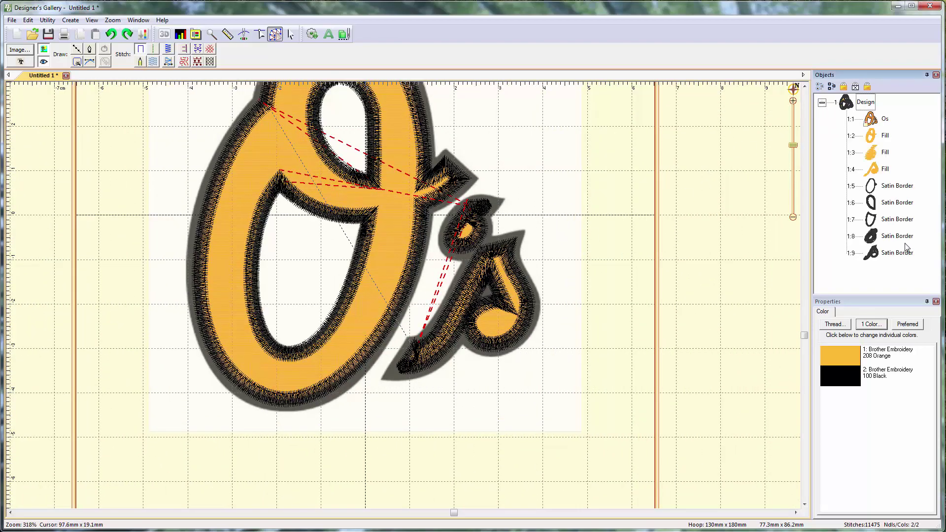
- Set the satin border width to 2.5 mm on the s and 3.0 mm on the apostrophe
click(893, 255)
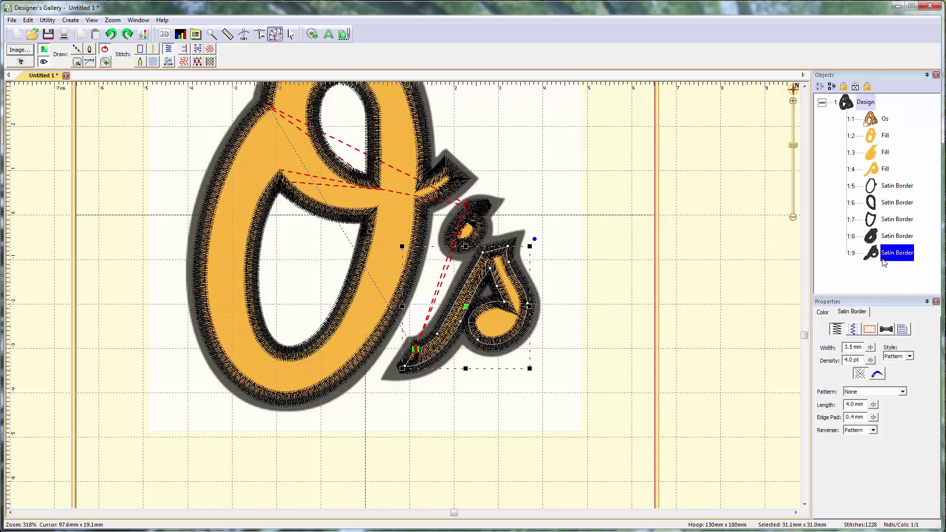
drag(871, 350, 871, 396)
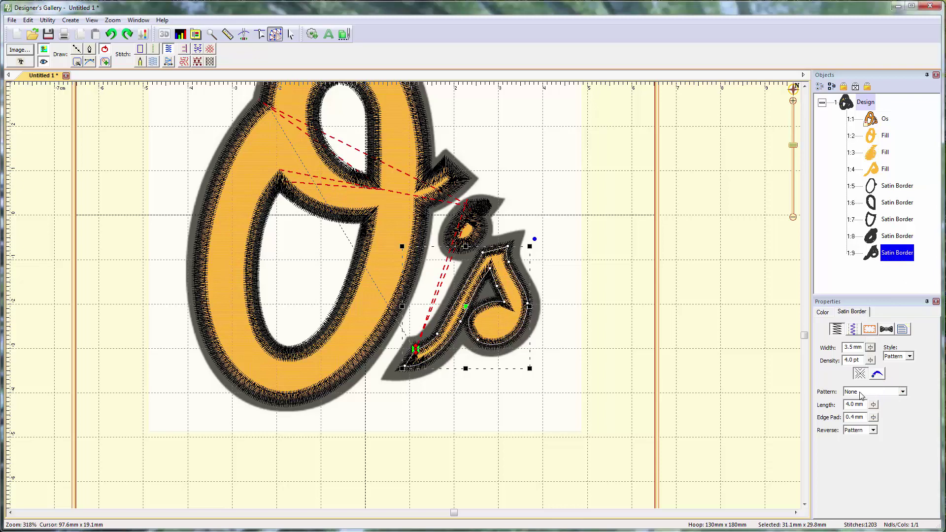
click(613, 349)
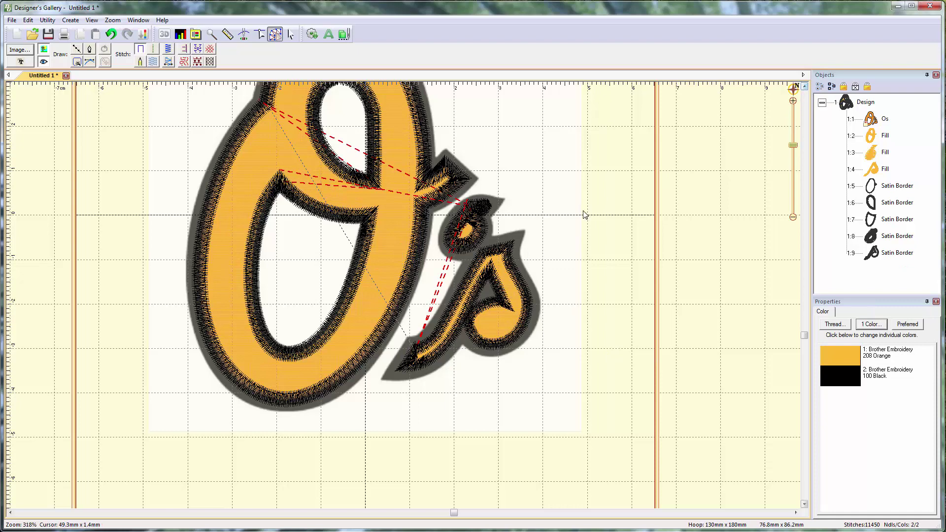
click(892, 237)
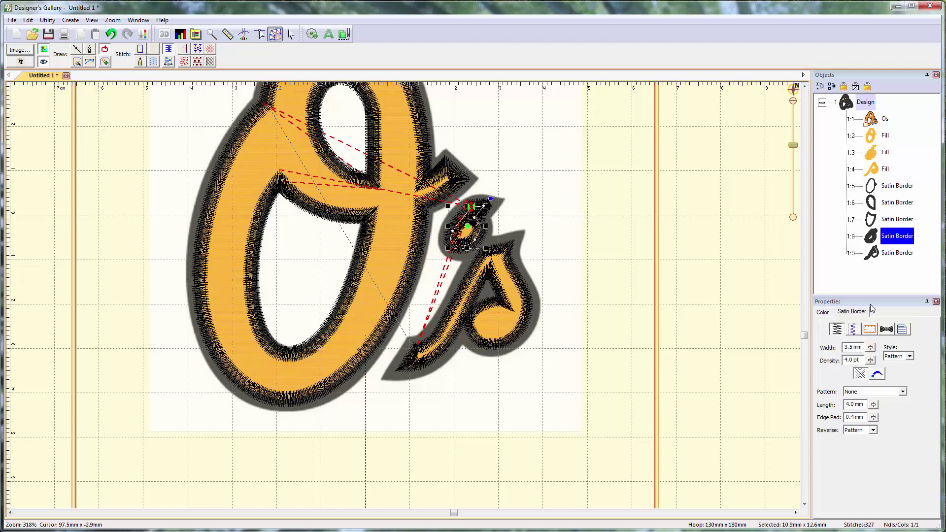
drag(871, 347, 870, 385)
click(551, 236)
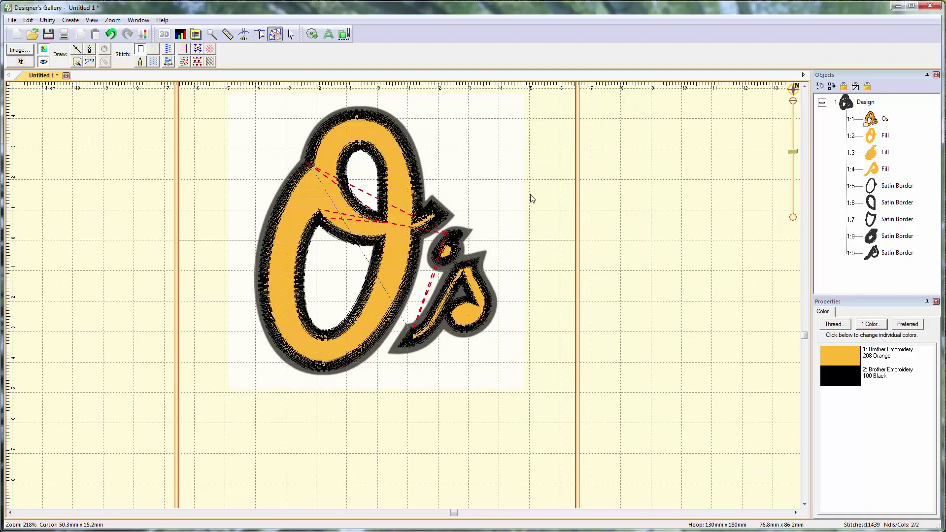
- Reshape the satin border at the pointed lower tail of the s by moving its outline nodes, and deselect it
scroll(486, 192, up, 2)
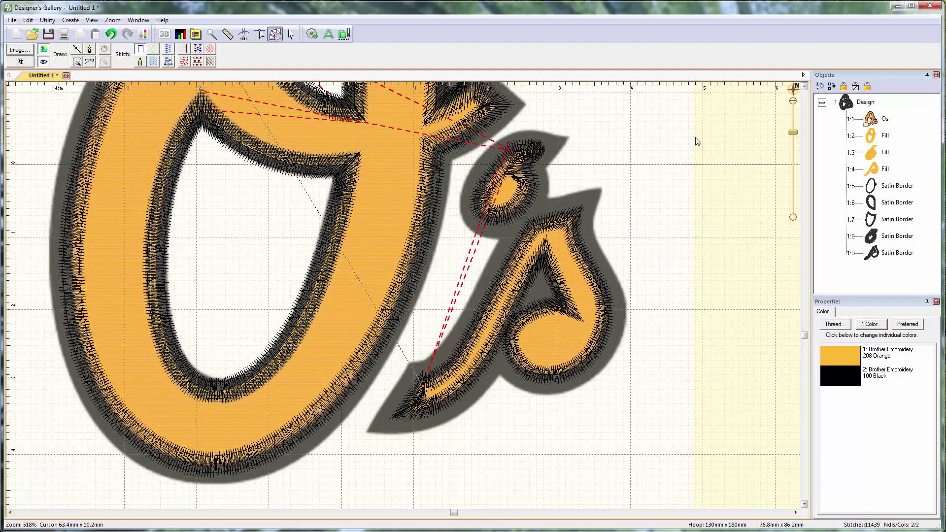
scroll(445, 411, up, 2)
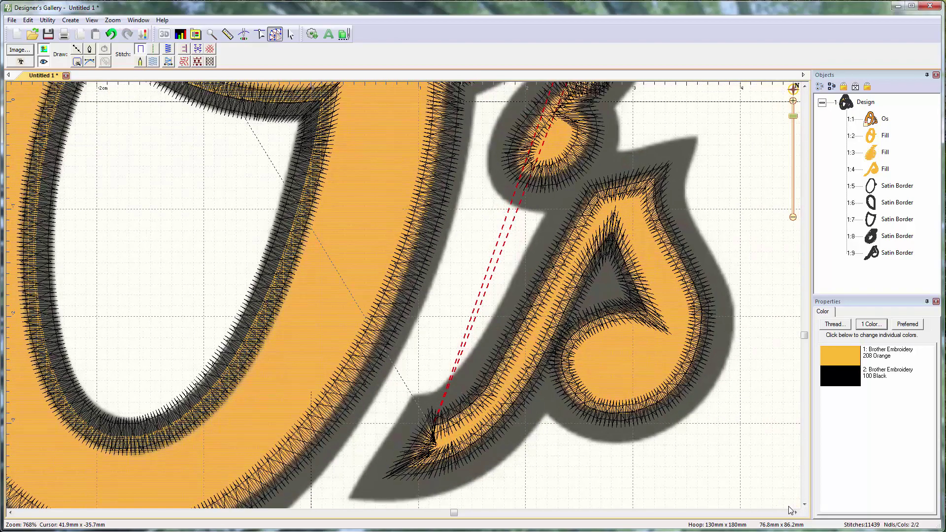
click(804, 504)
click(805, 504)
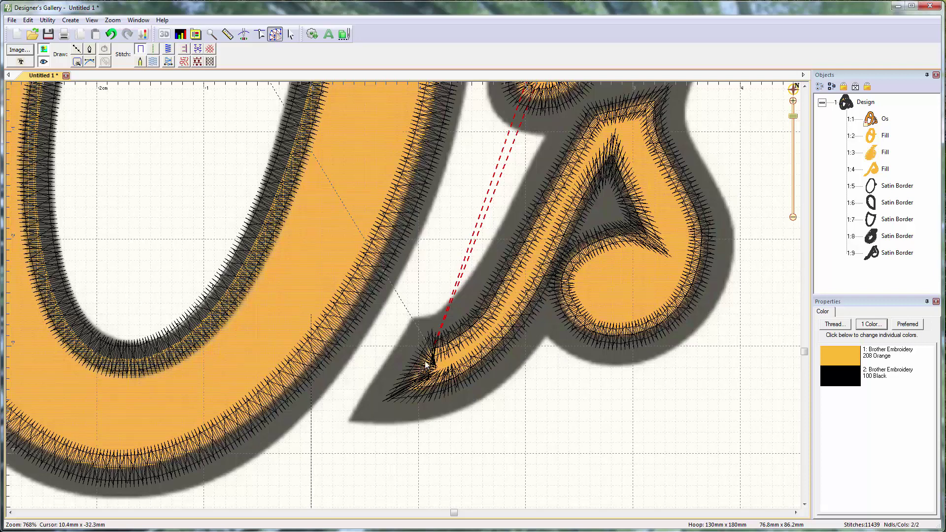
click(895, 254)
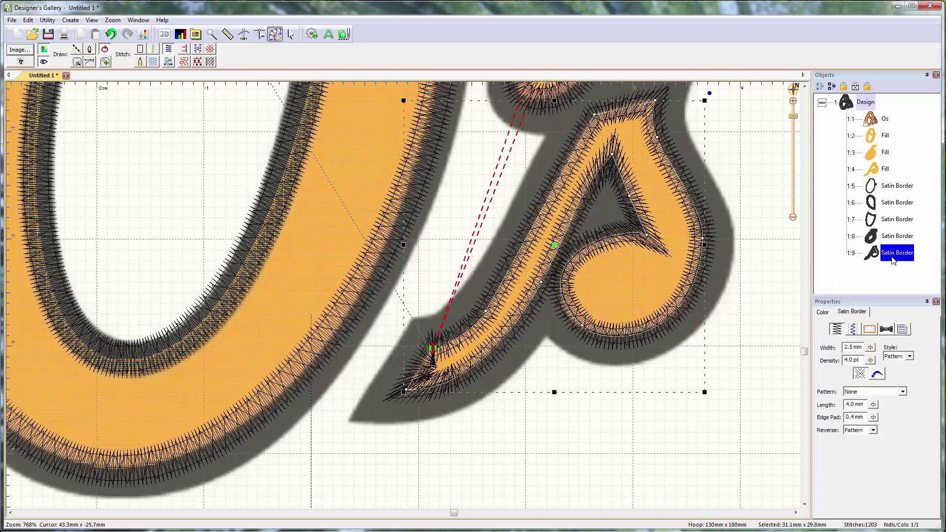
drag(433, 349, 431, 346)
drag(407, 391, 407, 394)
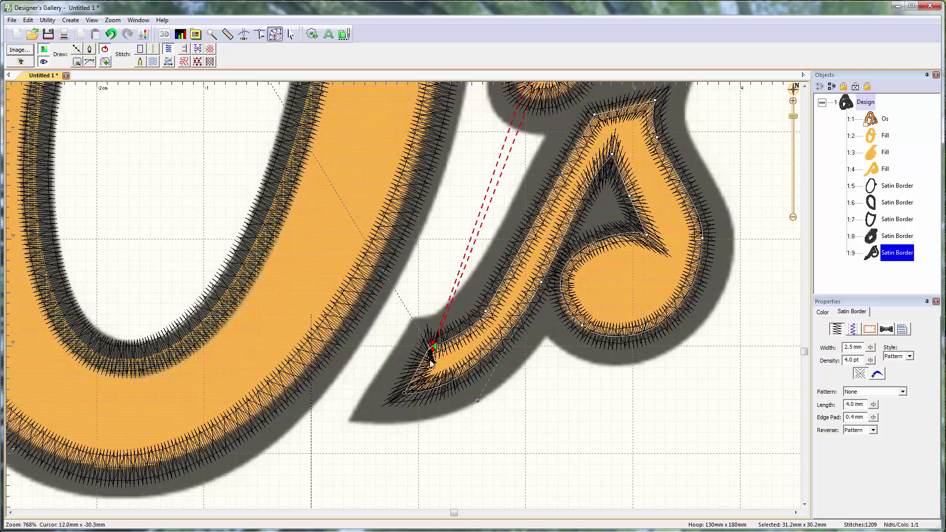
drag(432, 348, 431, 353)
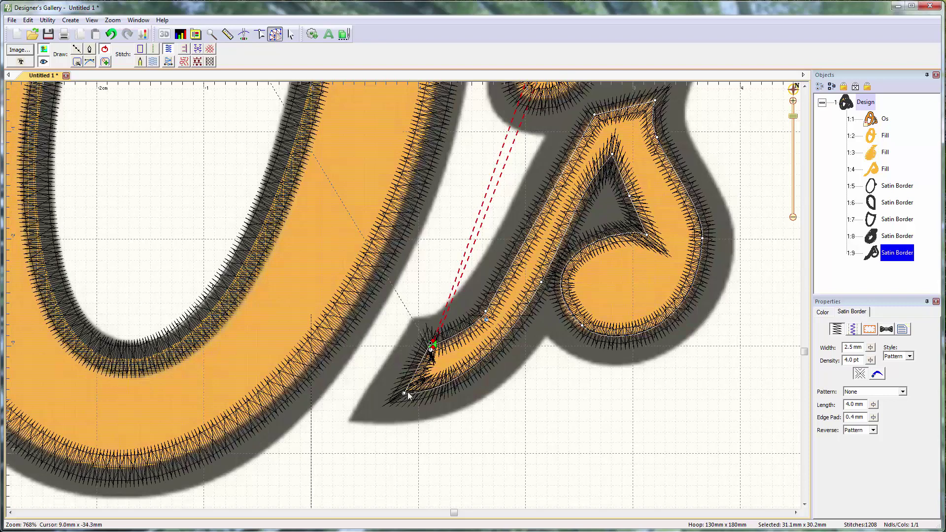
drag(404, 395, 427, 395)
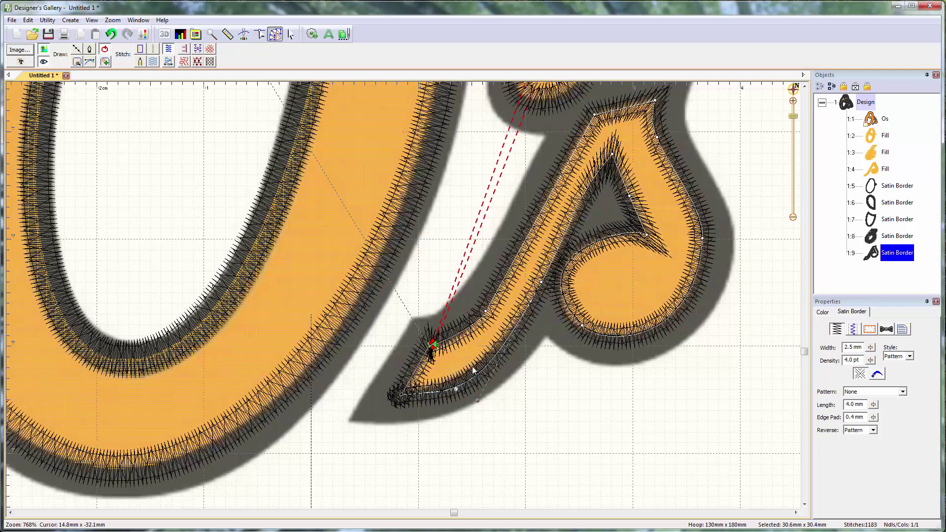
drag(480, 375, 464, 385)
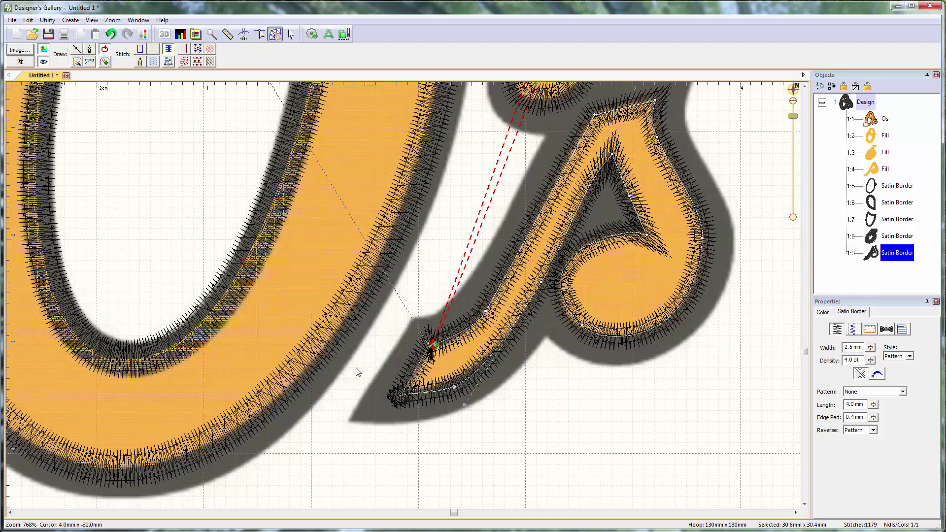
click(382, 360)
- Adjust the outline nodes at the upper tip and inner corner of the apostrophe's satin border, and deselect it
scroll(418, 309, down, 1)
scroll(418, 309, down, 3)
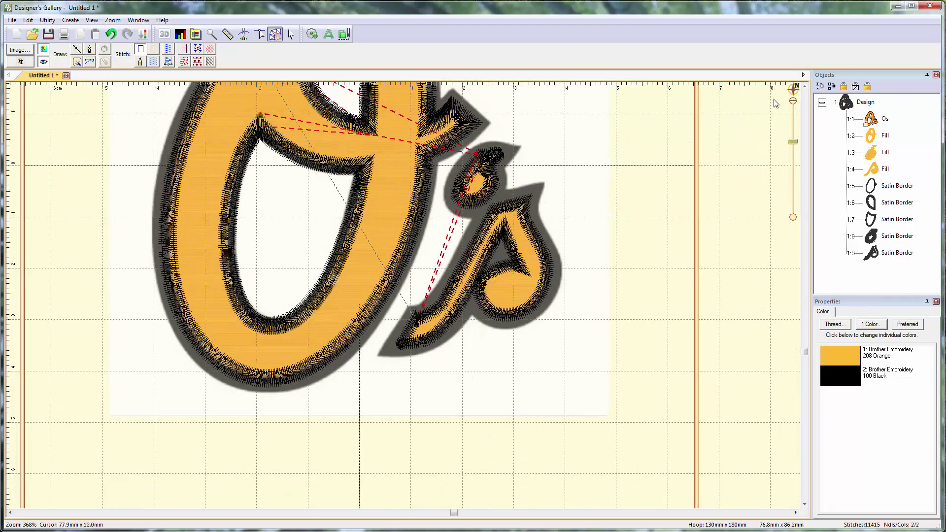
click(804, 85)
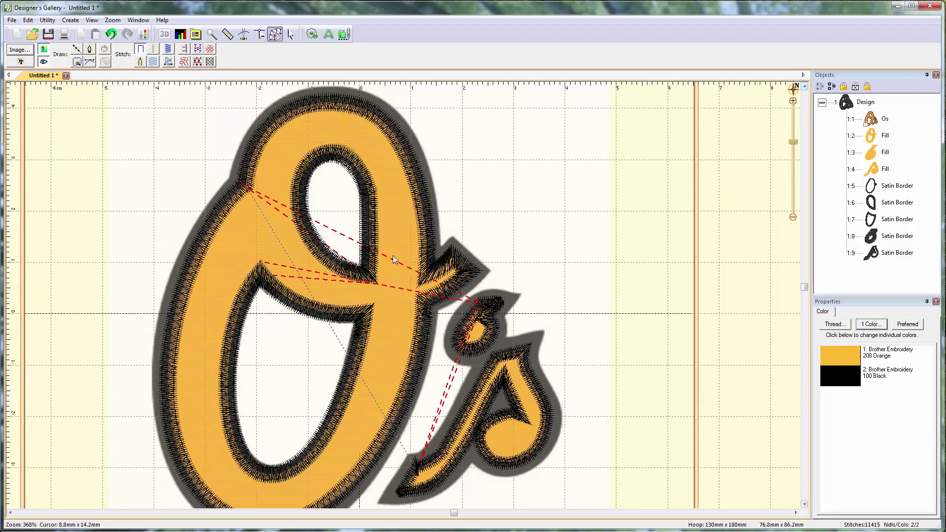
scroll(441, 274, up, 3)
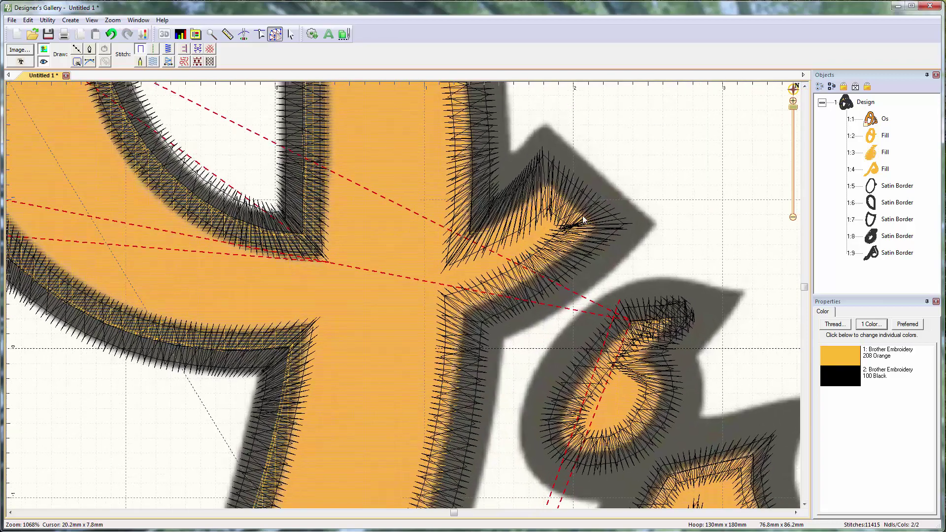
scroll(472, 397, up, 1)
scroll(464, 377, down, 1)
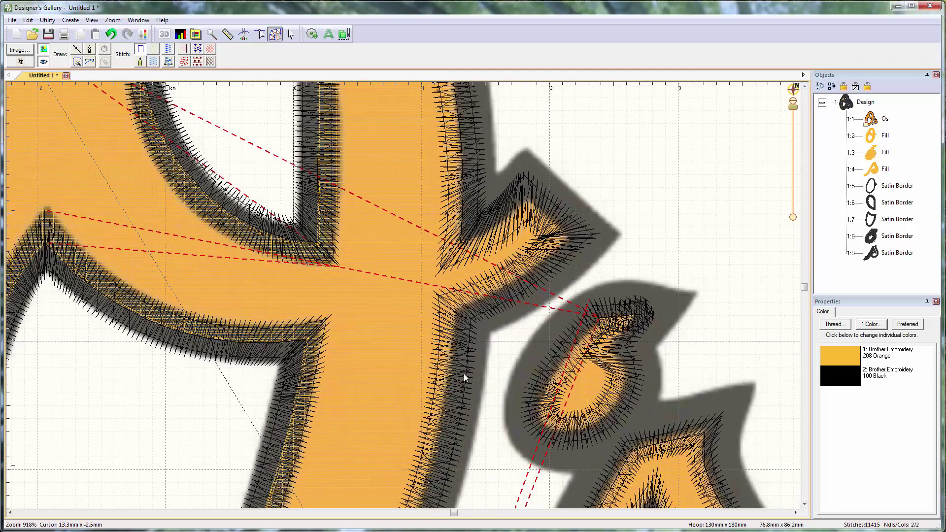
click(631, 322)
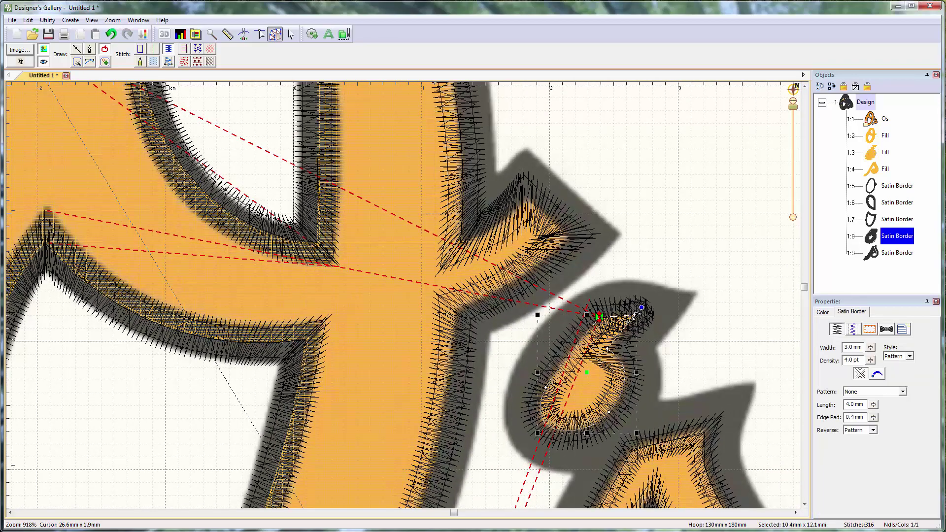
drag(636, 315, 594, 315)
drag(610, 349, 614, 352)
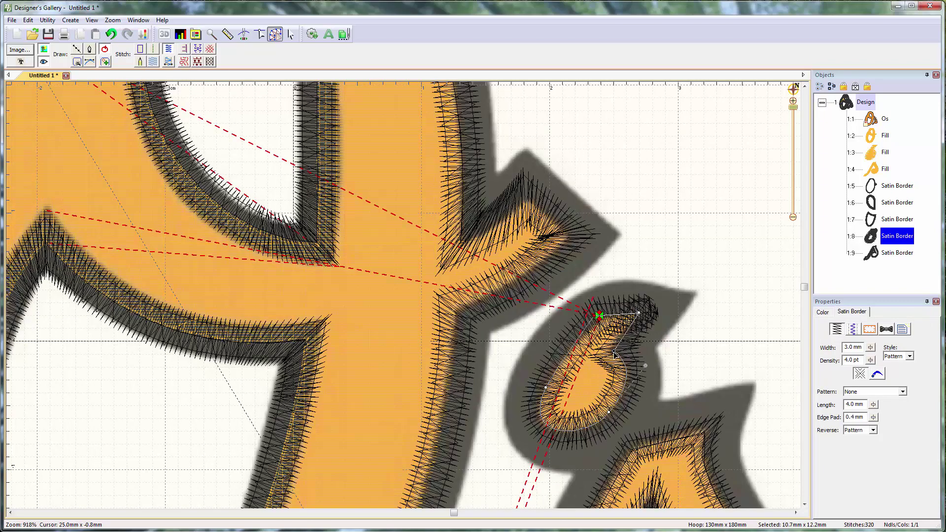
click(655, 337)
- Replace the perpendicular underlay of the three orange fills with Diagonal 1 and Diagonal 2 underlay
scroll(616, 401, down, 1)
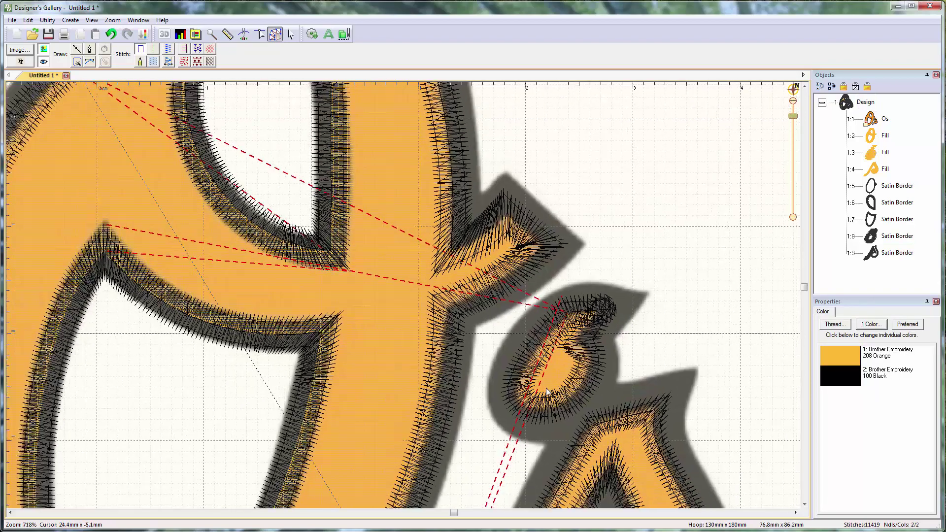
scroll(561, 394, down, 5)
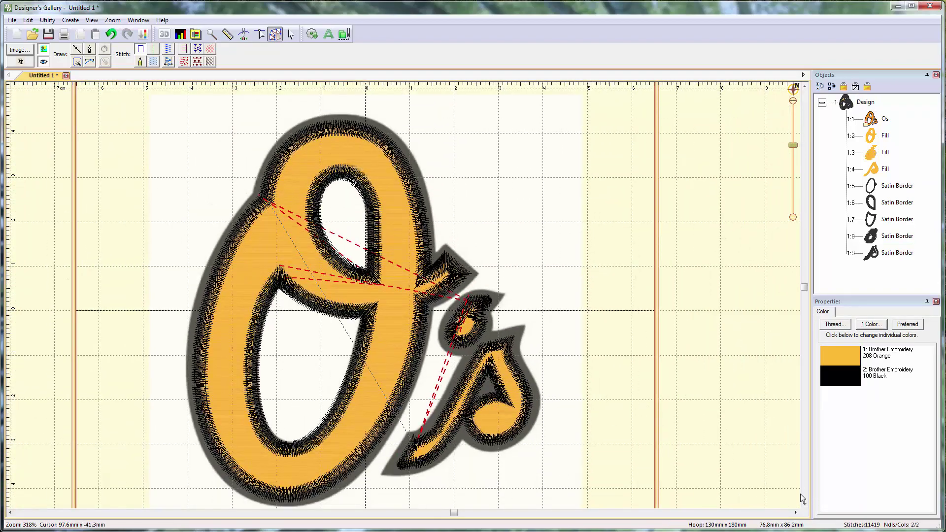
click(805, 503)
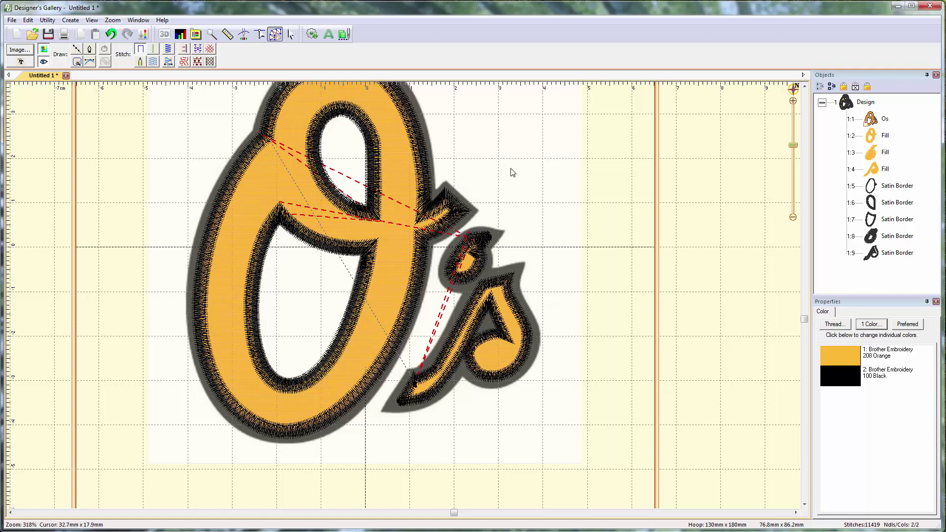
scroll(623, 295, up, 2)
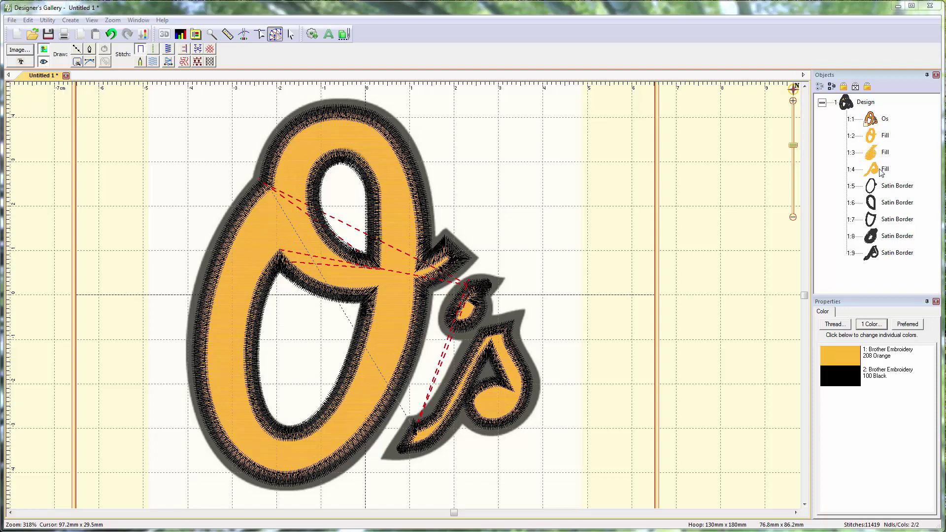
click(885, 139)
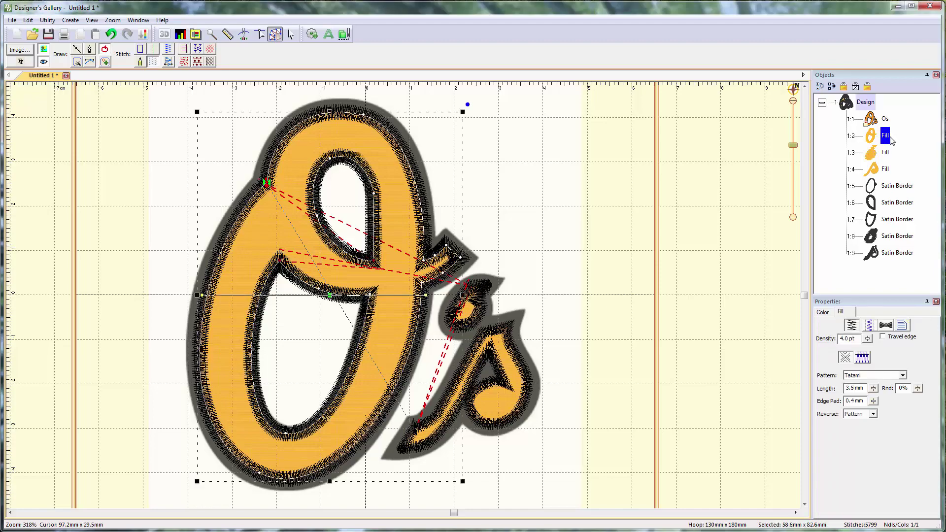
shift+click(886, 169)
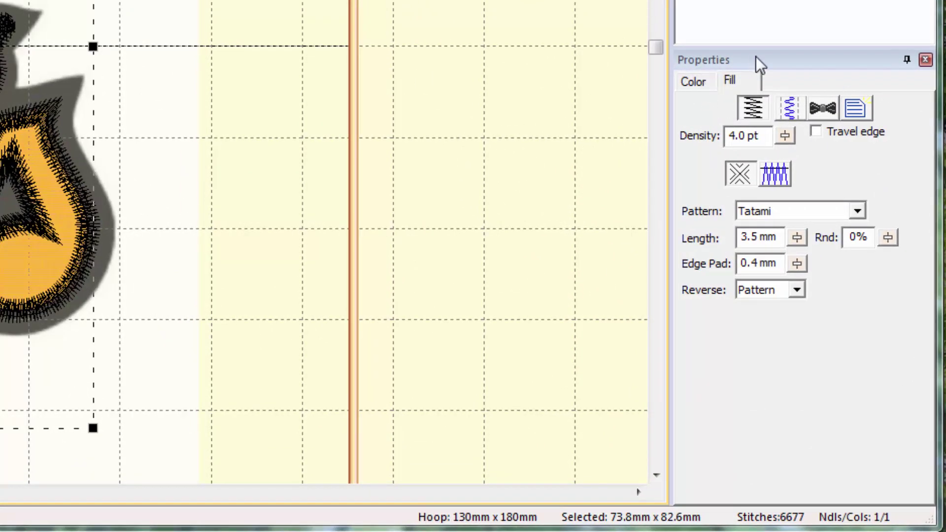
click(787, 110)
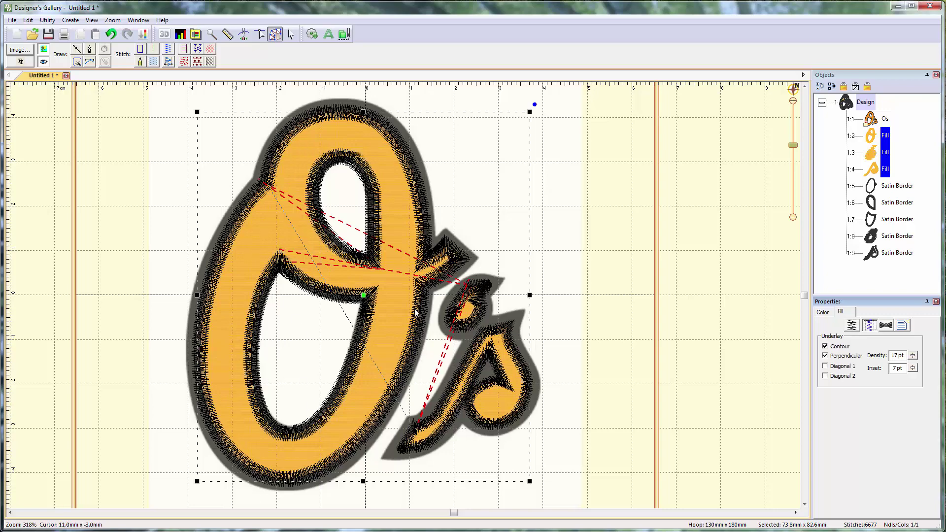
click(826, 356)
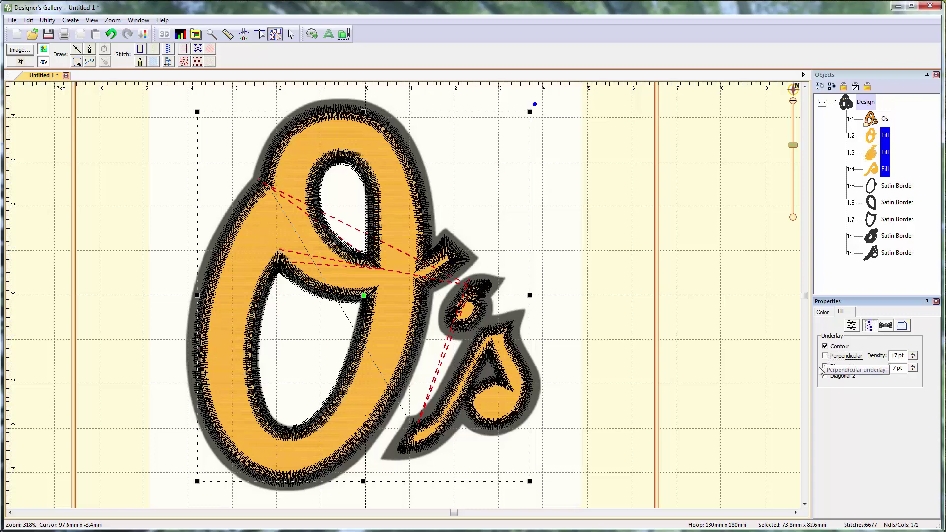
click(825, 366)
click(826, 376)
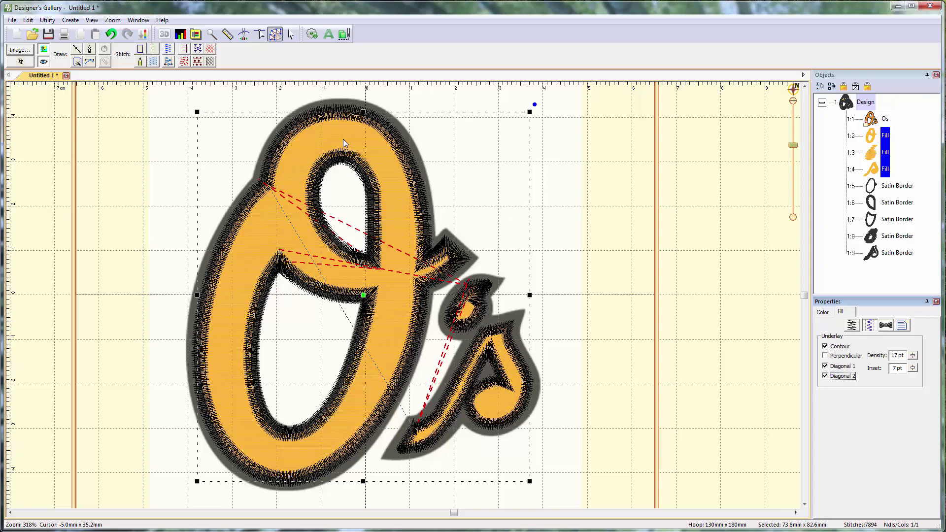
- Preview the first stitches in the stitch simulator, return to create mode and hide the background artwork
click(244, 36)
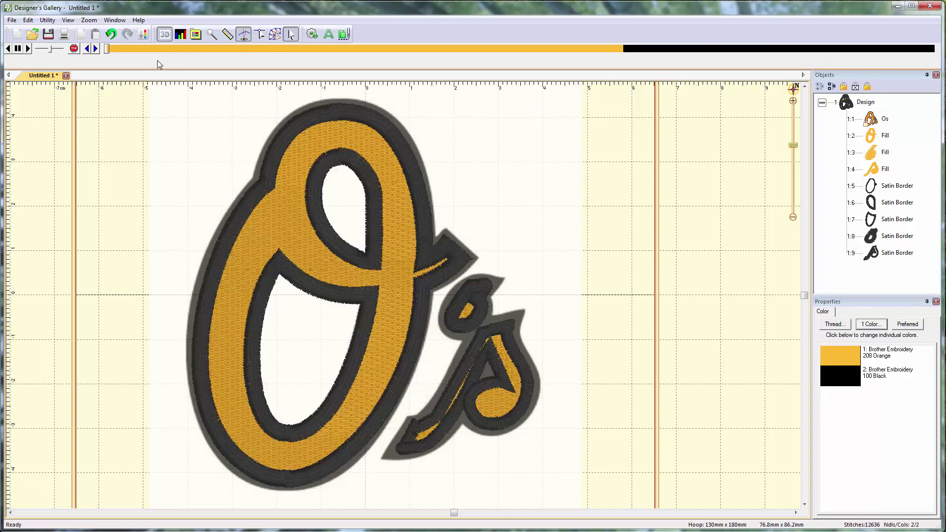
drag(108, 49, 114, 50)
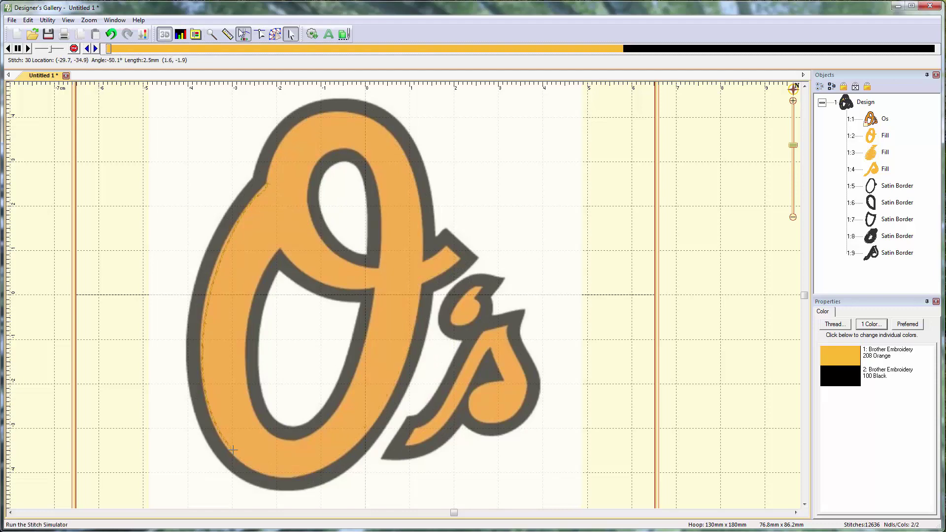
click(275, 34)
click(44, 49)
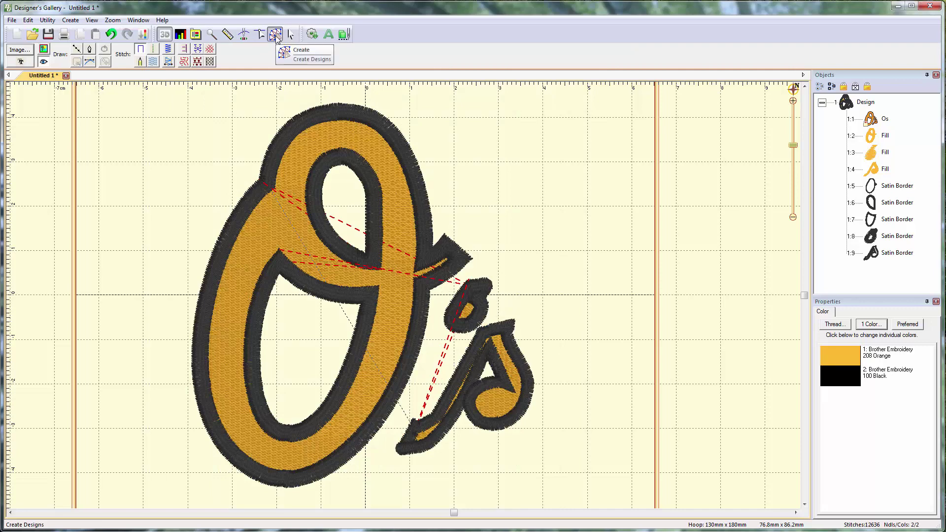
- Scrub through the stitch simulation to examine the contour and diagonal underlay of the O fill
click(243, 34)
click(107, 49)
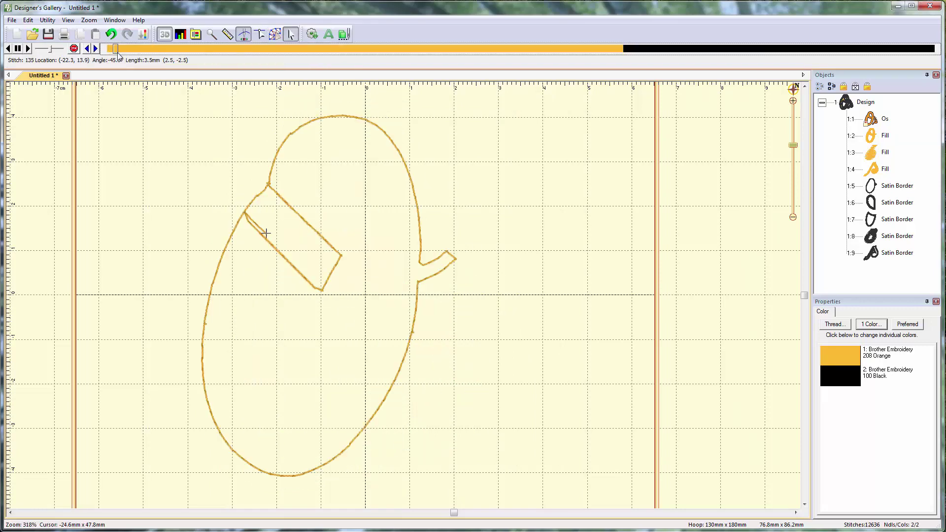
mouse_move(116, 56)
mouse_down()
mouse_move(166, 67)
mouse_move(263, 47)
mouse_up()
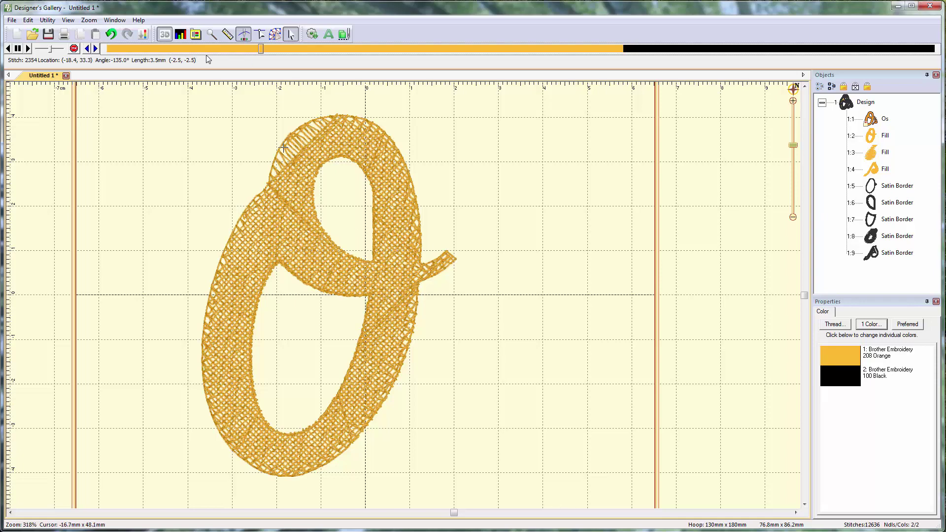
mouse_move(259, 48)
mouse_down()
mouse_move(161, 55)
mouse_move(167, 62)
mouse_up()
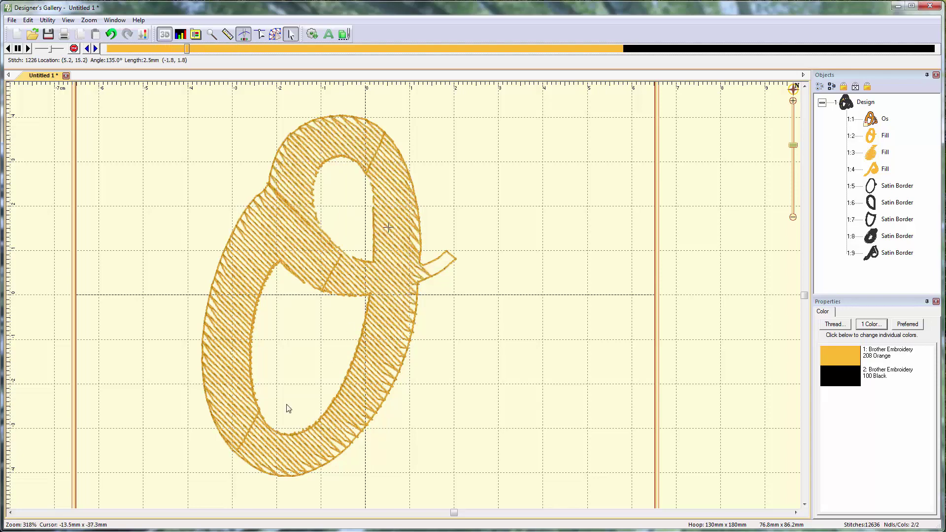
drag(187, 58, 260, 83)
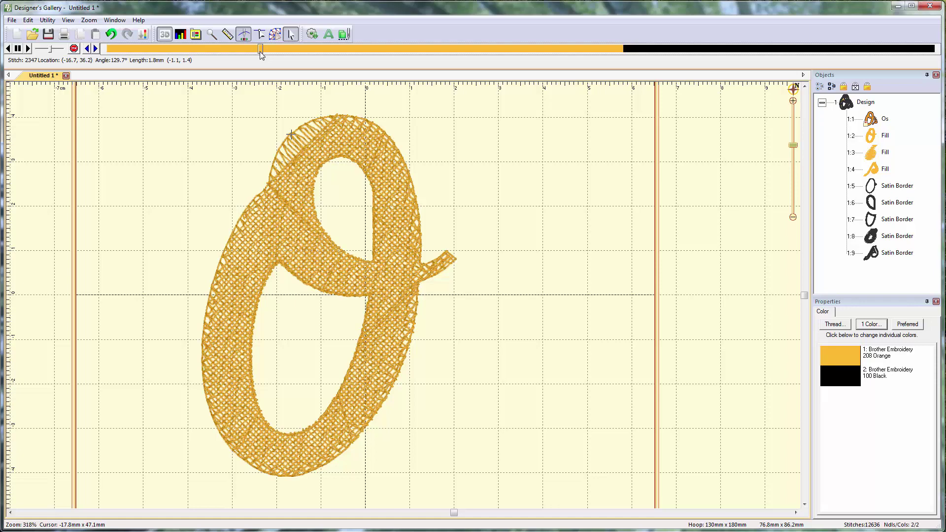
- Reset the stitch simulation to the start, then set the density of the three orange fills to 5.0 pt in create mode
drag(261, 49, 106, 49)
click(885, 135)
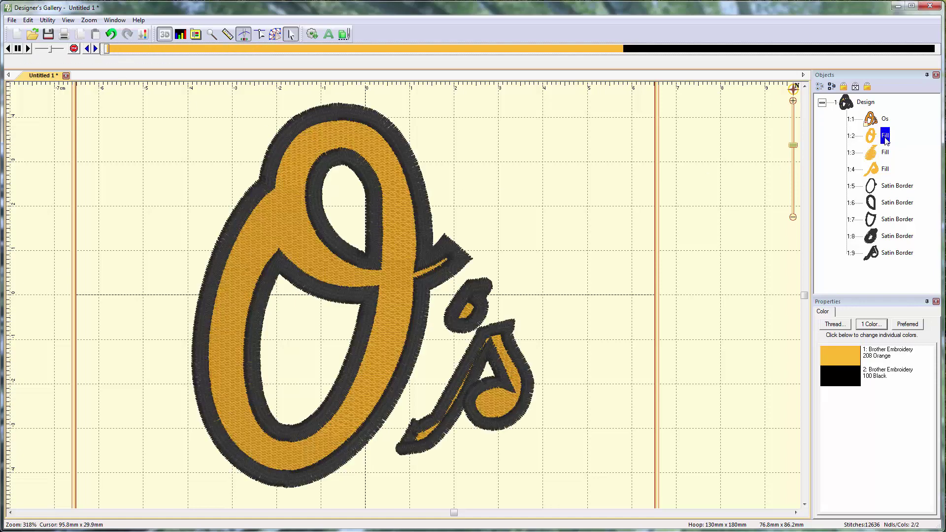
shift+click(886, 169)
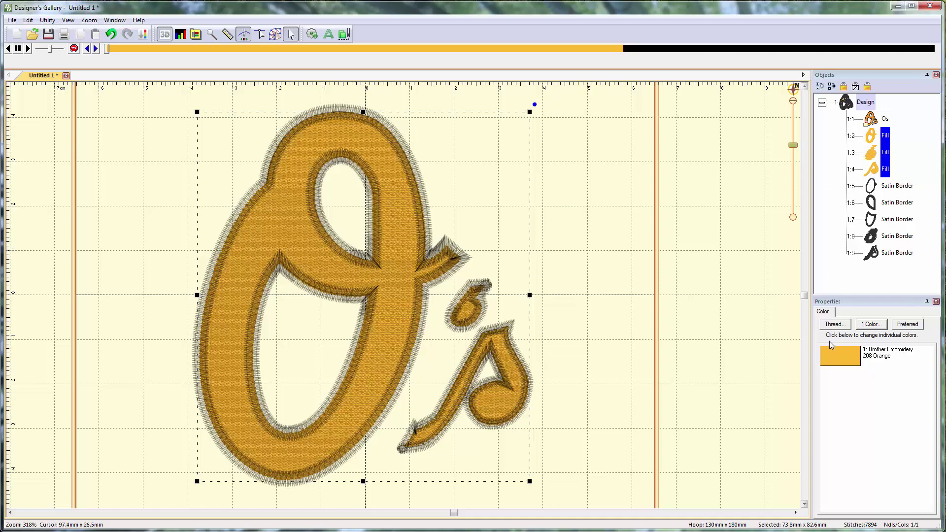
click(275, 35)
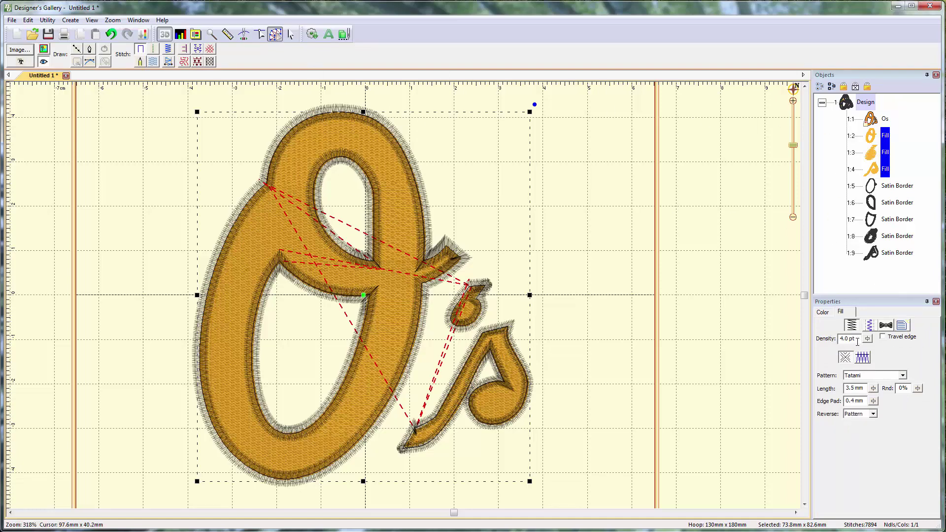
drag(867, 340, 869, 401)
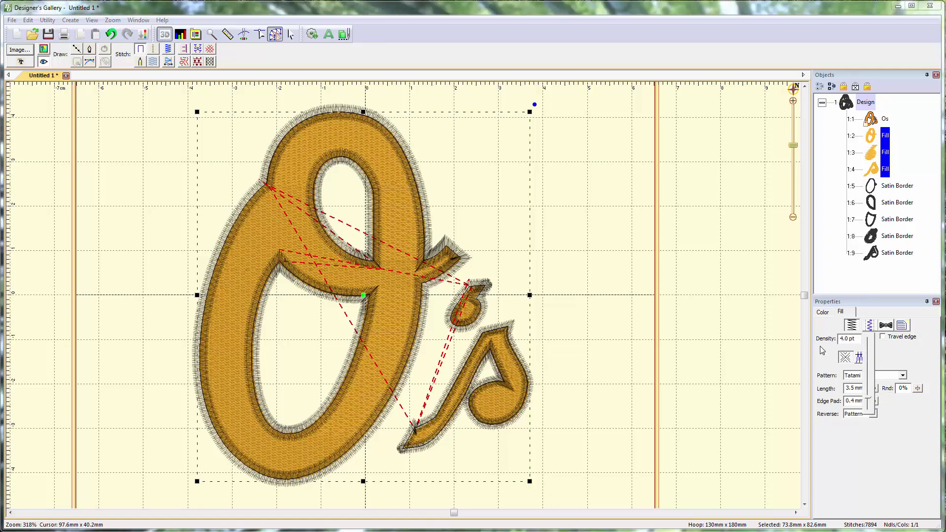
click(591, 266)
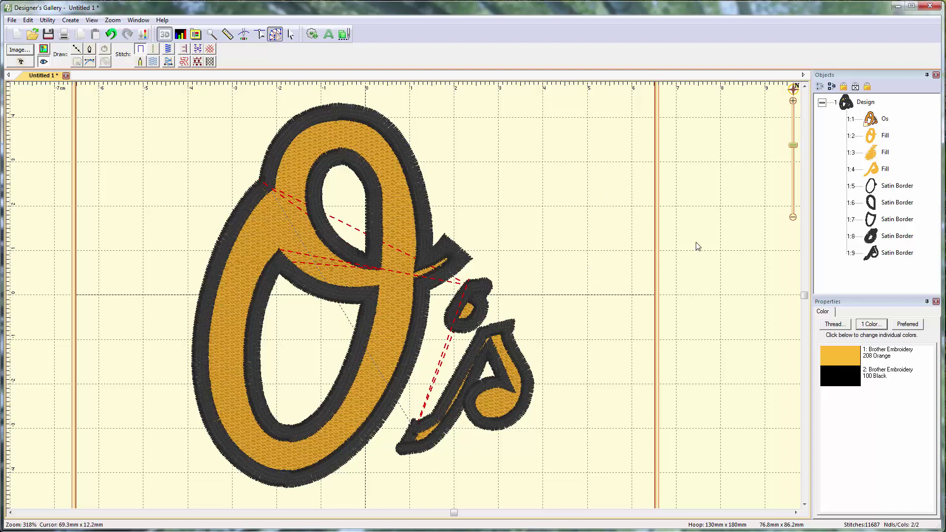
- Set the stitch length of the three orange Tatami fills to 4.5 mm and deselect them
click(886, 136)
shift+click(885, 169)
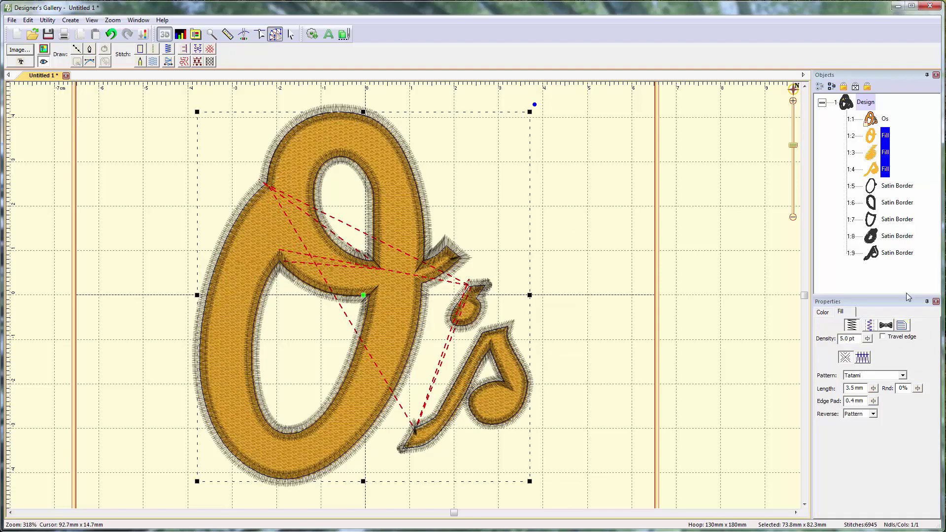
click(873, 389)
drag(875, 429, 873, 419)
click(633, 266)
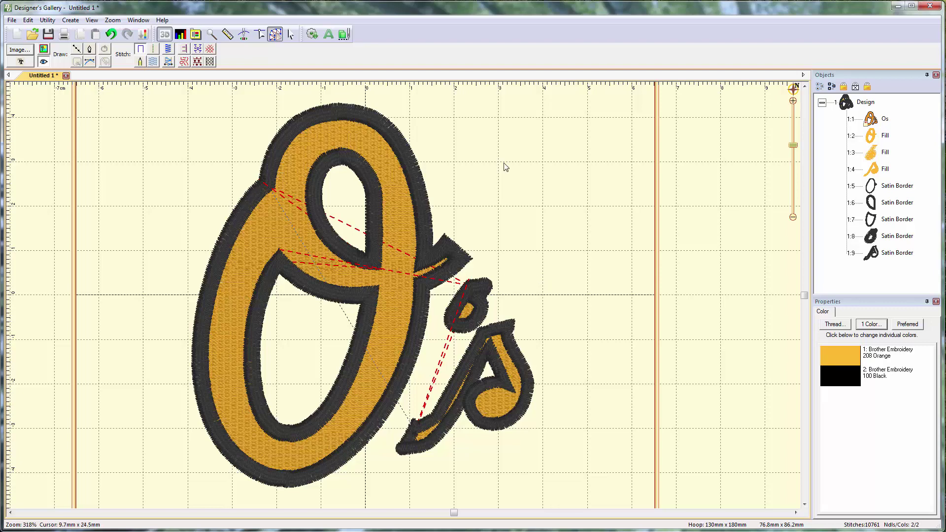
- Check the fill settings of the three orange fills and the underlay settings of the five satin borders
click(890, 136)
shift+click(885, 169)
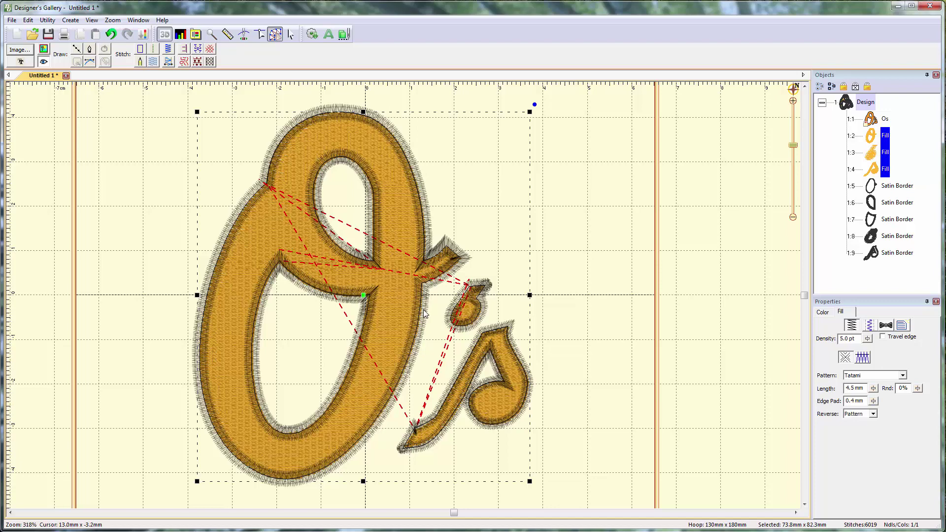
click(892, 188)
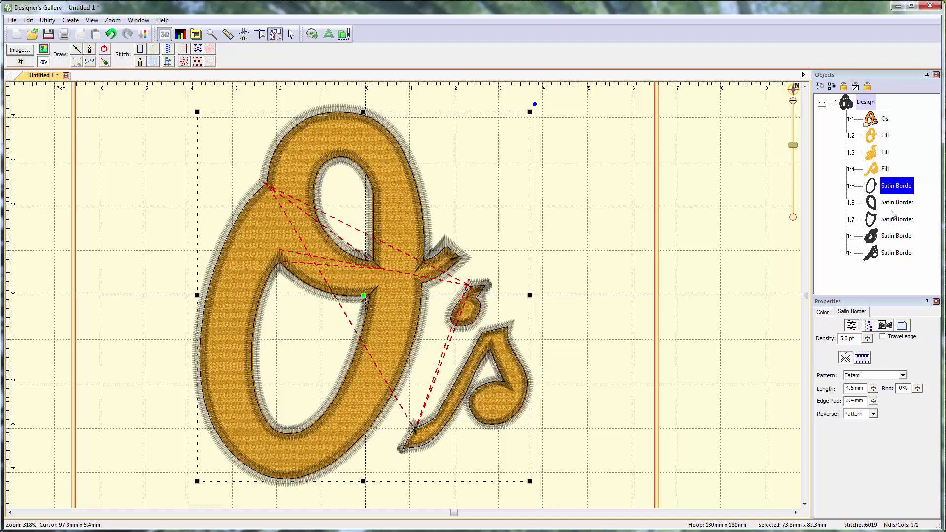
shift+click(897, 254)
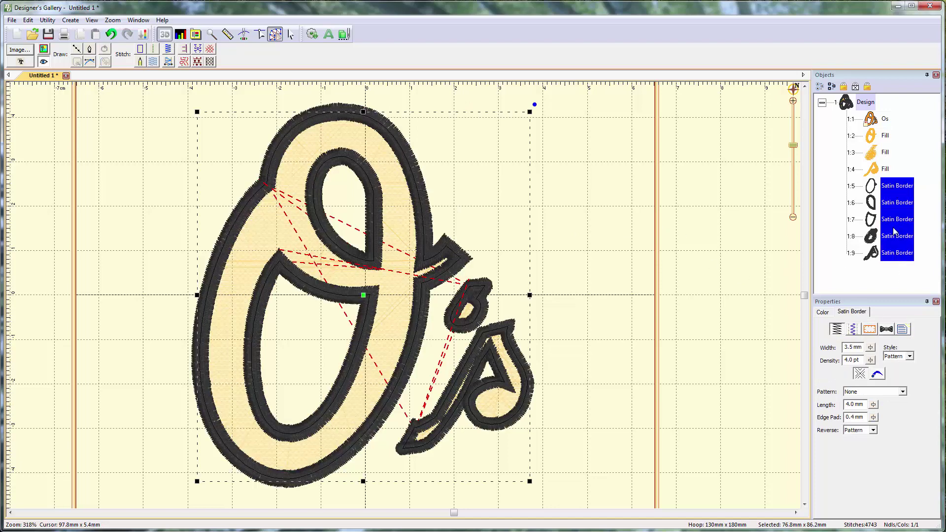
click(853, 330)
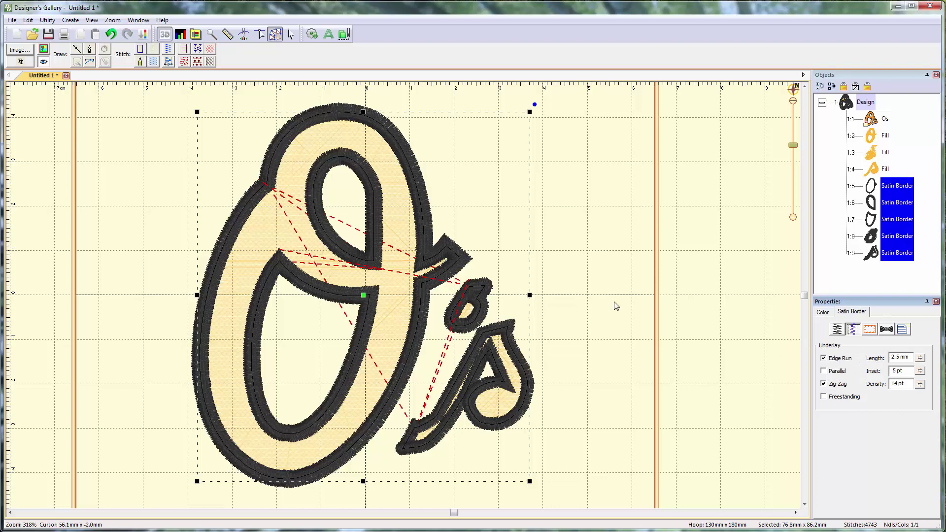
click(584, 282)
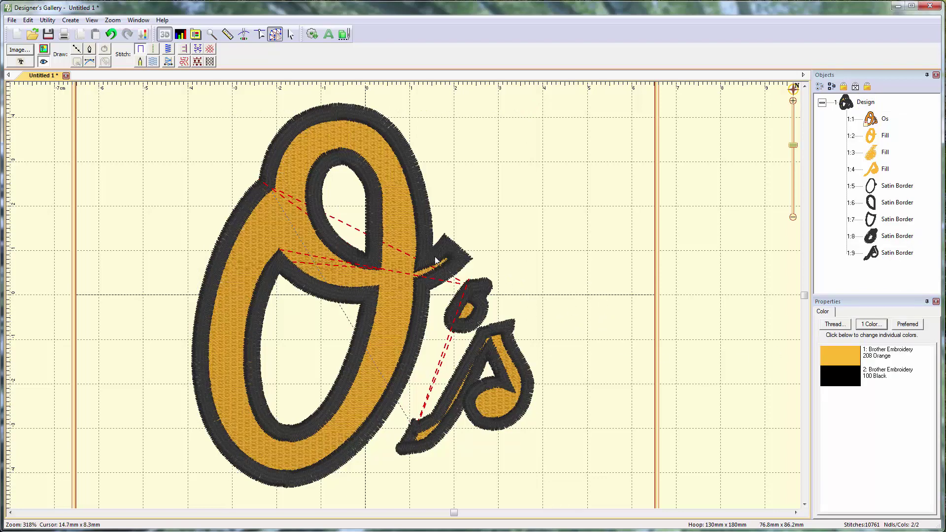